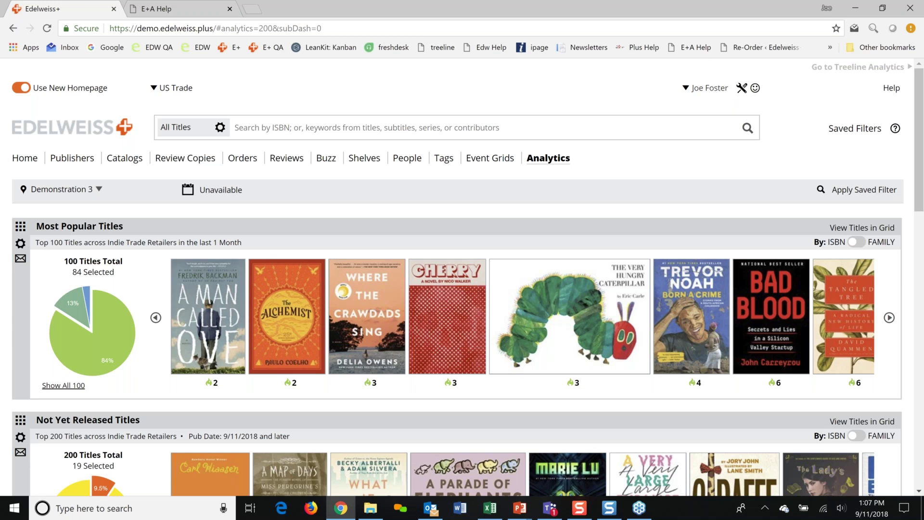
# Review the privilege settings of the second account user listed under A in the profile, and close the profile.
pyautogui.click(720, 114)
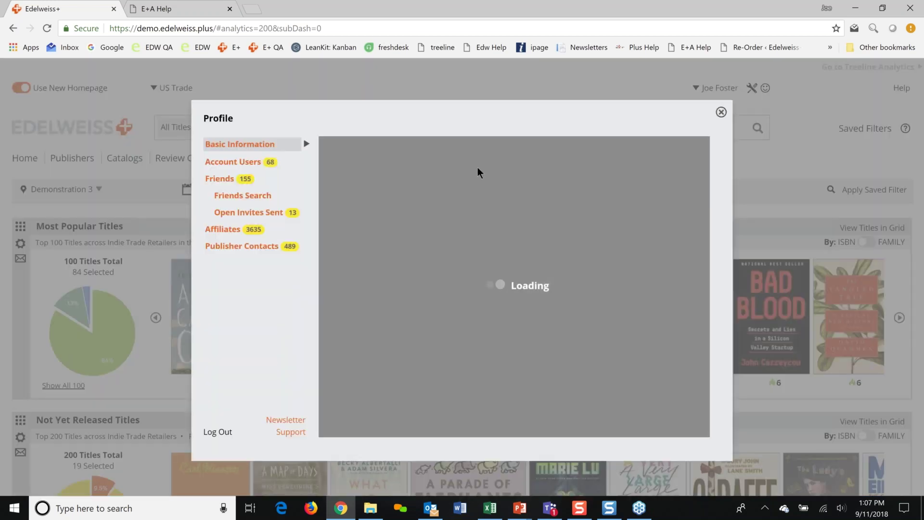
pyautogui.click(233, 163)
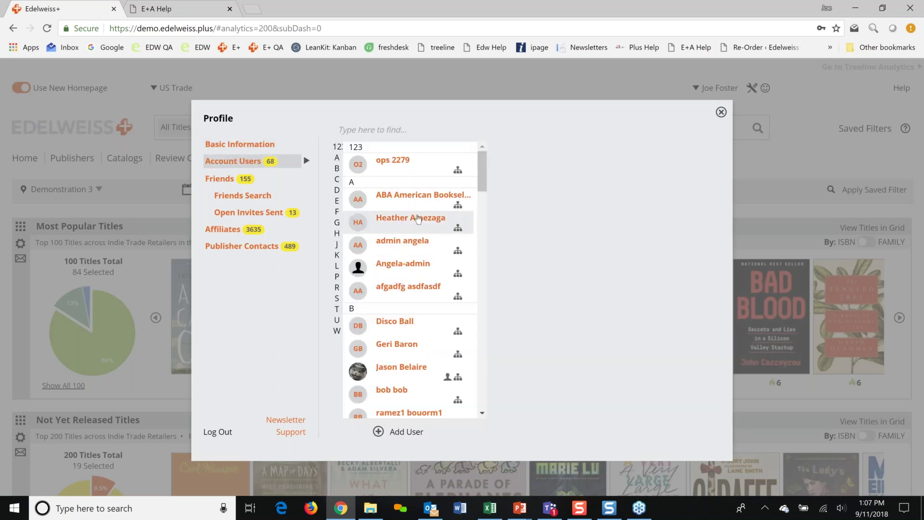
pyautogui.click(397, 220)
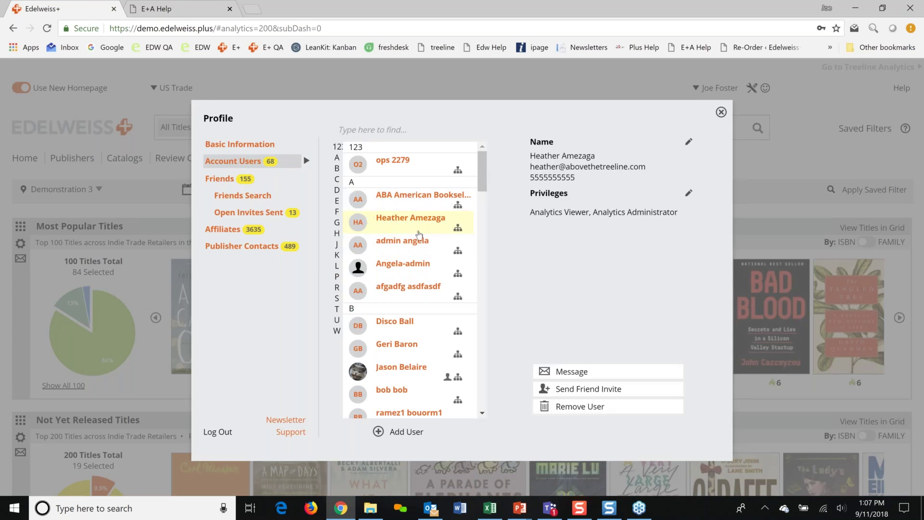
pyautogui.click(689, 194)
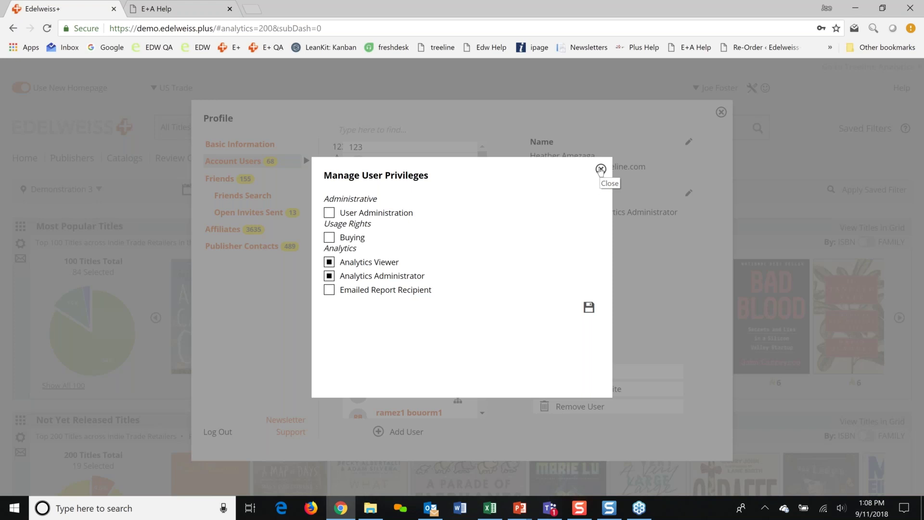
pyautogui.click(601, 169)
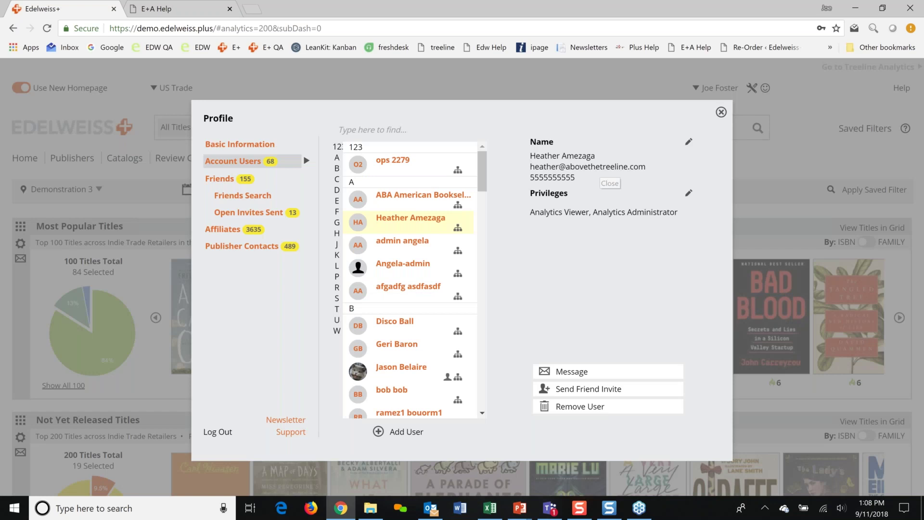
pyautogui.press('Escape')
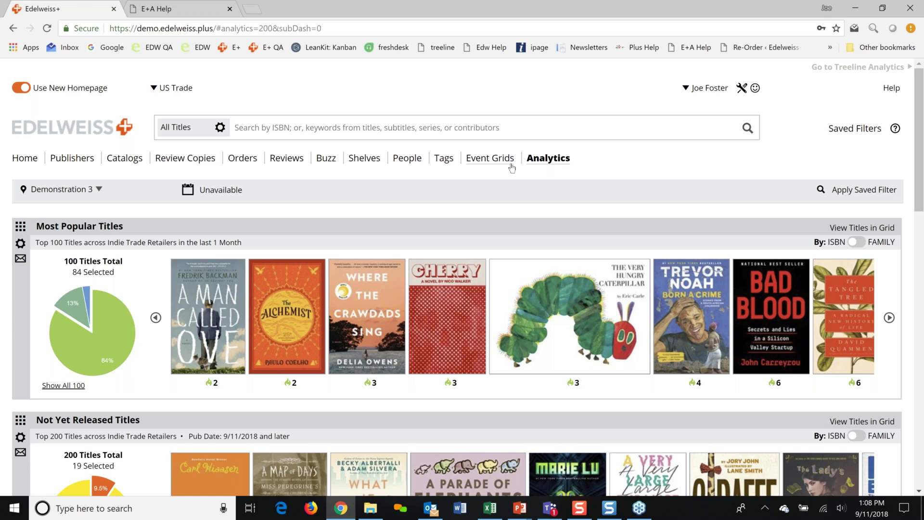
# Look through the analytics dashboard lanes, from Most Popular Titles through Stock Analysis and Historical Overview to Category Performance Comparison.
pyautogui.scroll(-2, 511, 168)
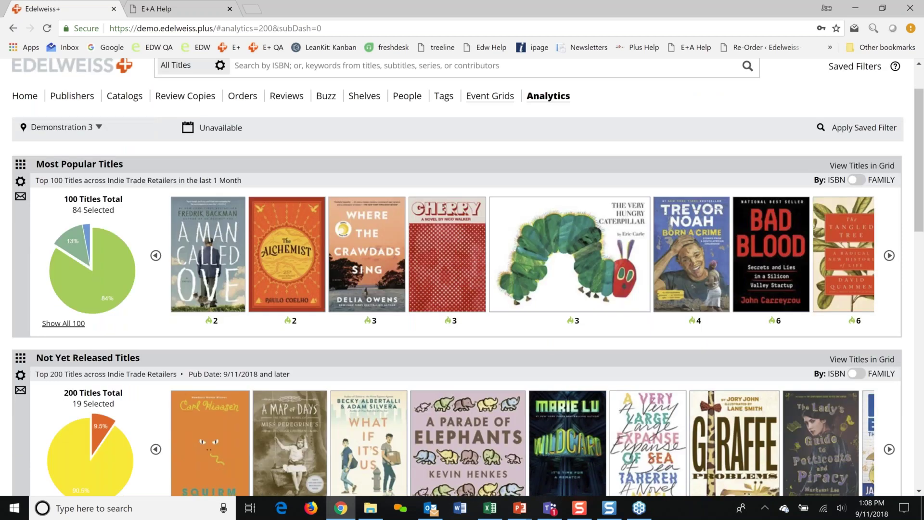
pyautogui.scroll(-15, 461, 277)
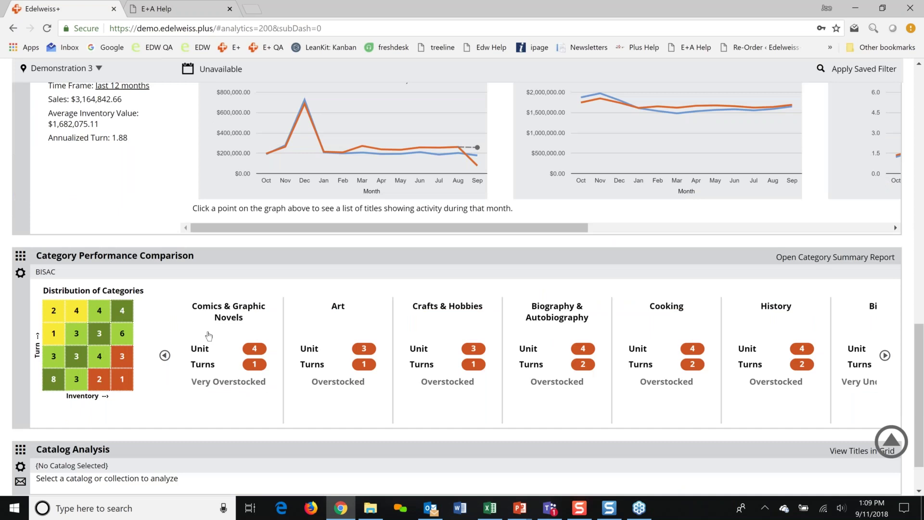
pyautogui.scroll(1, 208, 335)
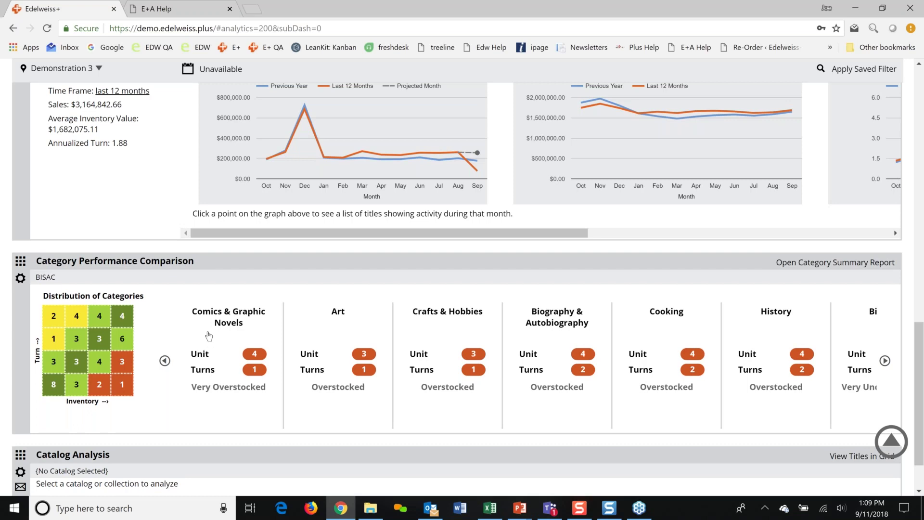
pyautogui.scroll(3, 209, 335)
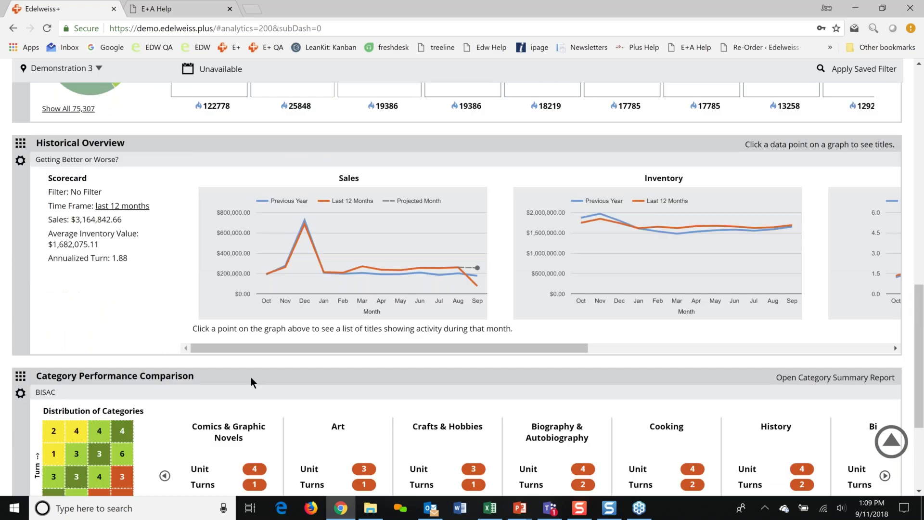
pyautogui.scroll(3, 132, 387)
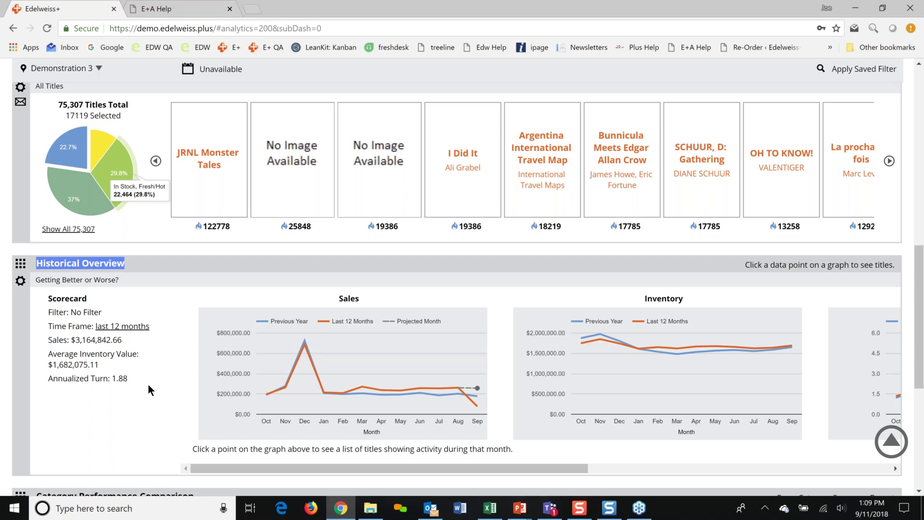
pyautogui.click(150, 291)
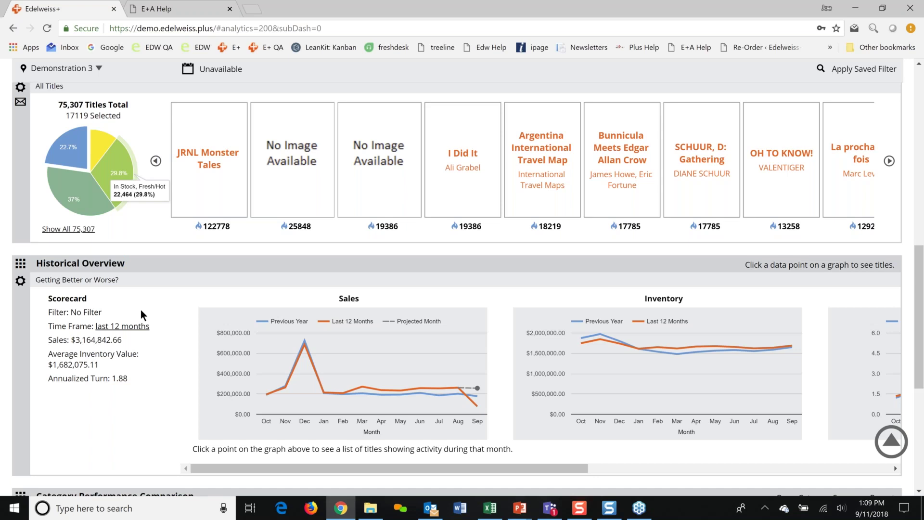
pyautogui.scroll(1, 140, 310)
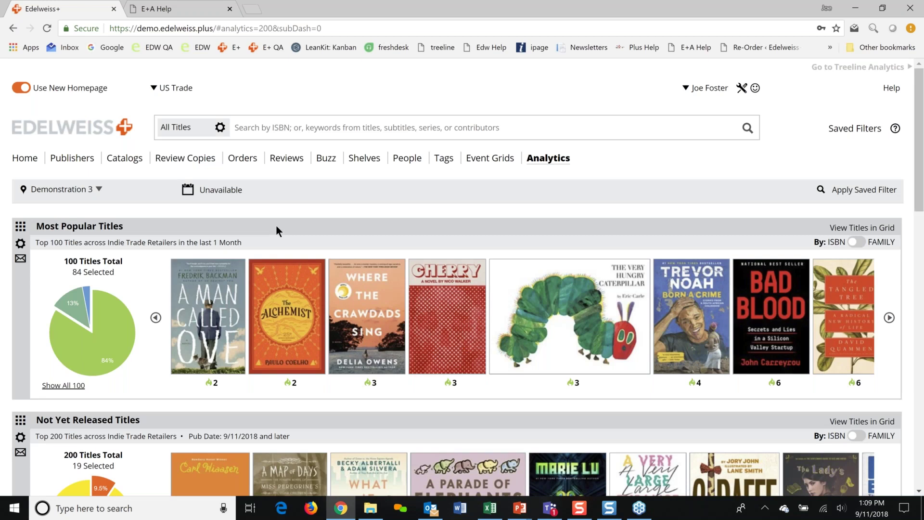
pyautogui.scroll(-1, 276, 232)
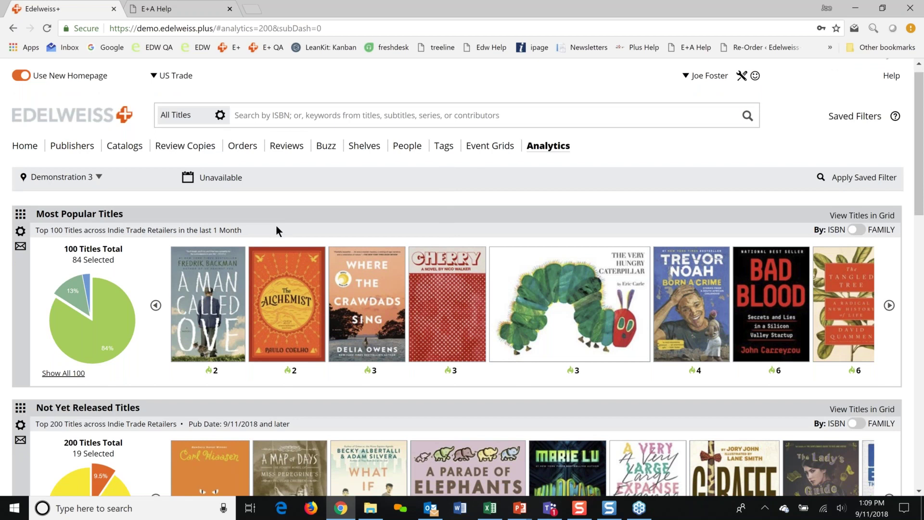
pyautogui.scroll(-10, 276, 226)
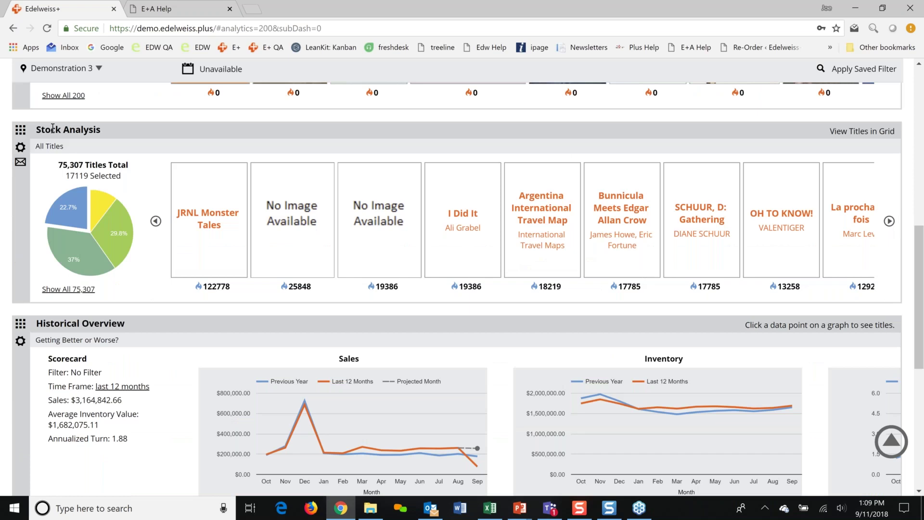
pyautogui.scroll(-4, 147, 330)
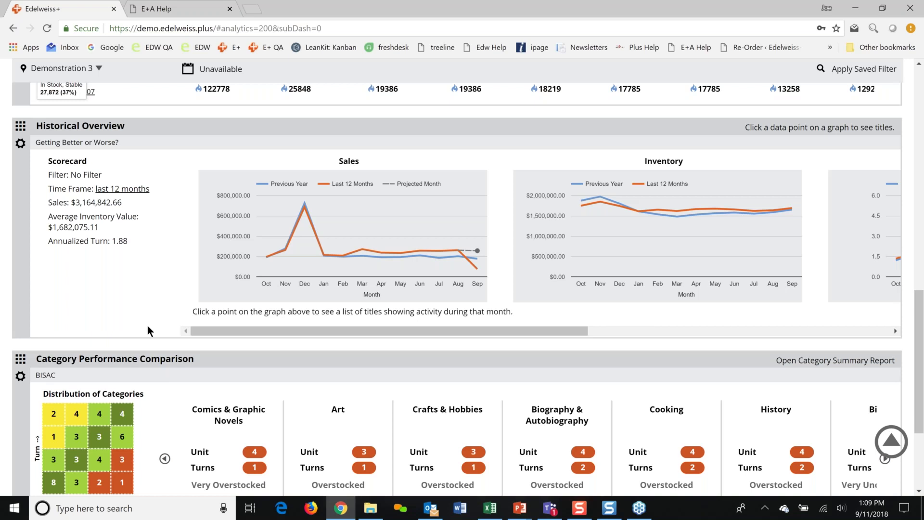
pyautogui.scroll(5, 147, 325)
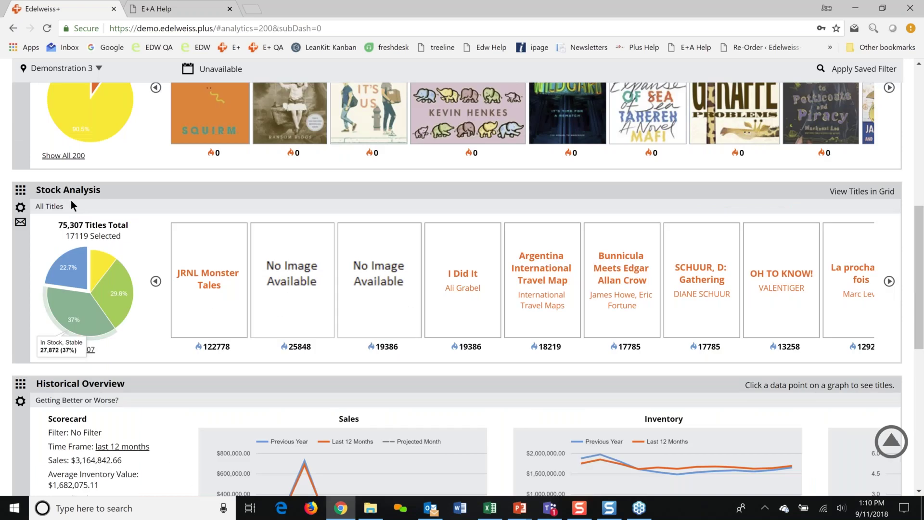
# Check which store locations can be selected for the dashboard and look over the Stock Analysis and Historical Overview lanes.
pyautogui.click(63, 68)
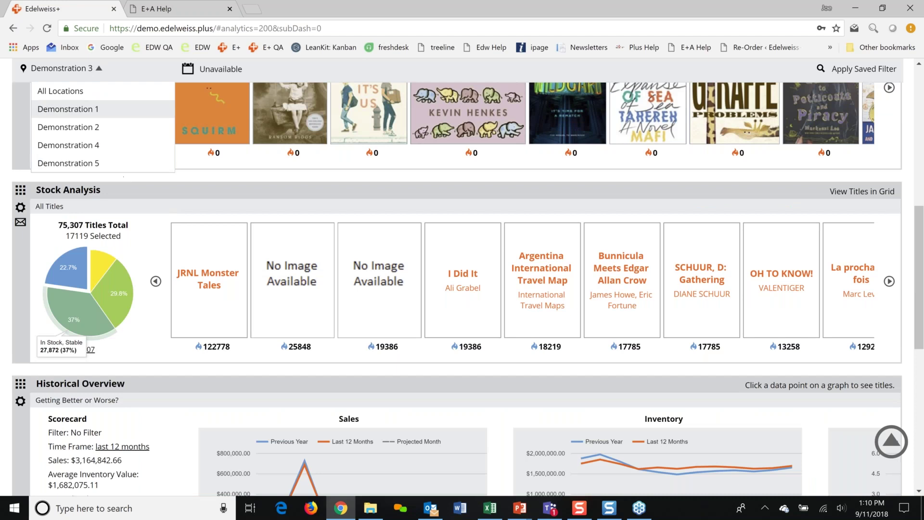
pyautogui.click(98, 72)
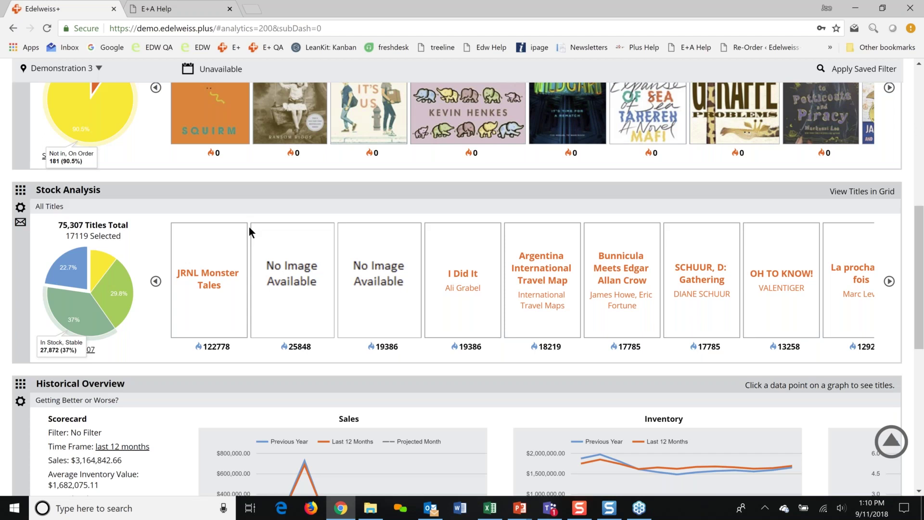
pyautogui.moveTo(186, 294)
pyautogui.scroll(-1, 162, 412)
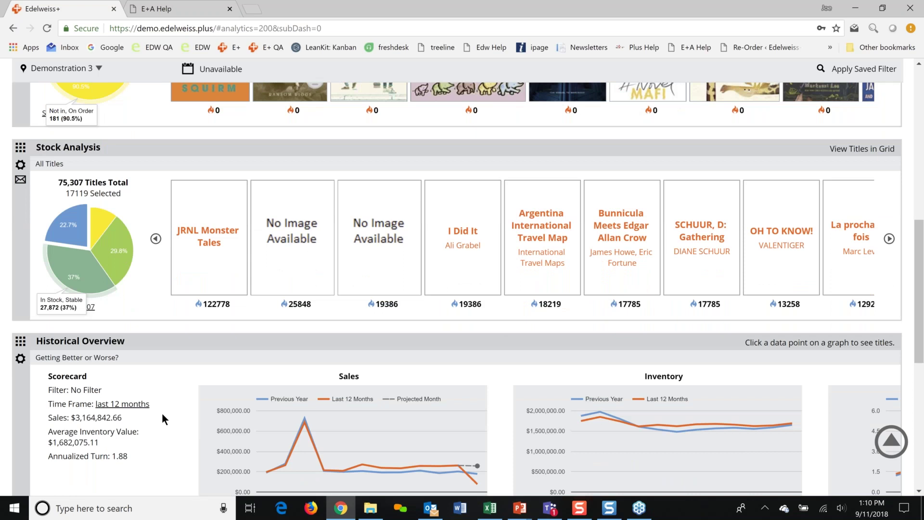
pyautogui.scroll(-1, 162, 418)
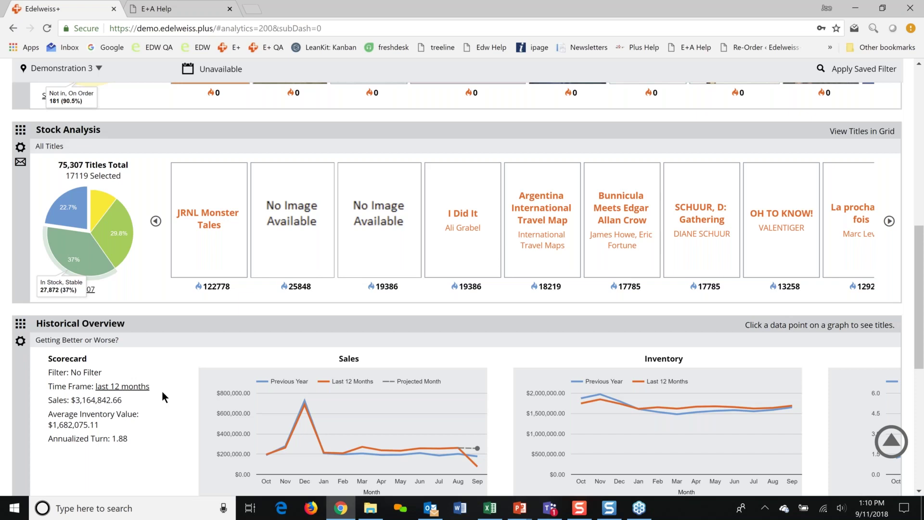
pyautogui.scroll(1, 161, 396)
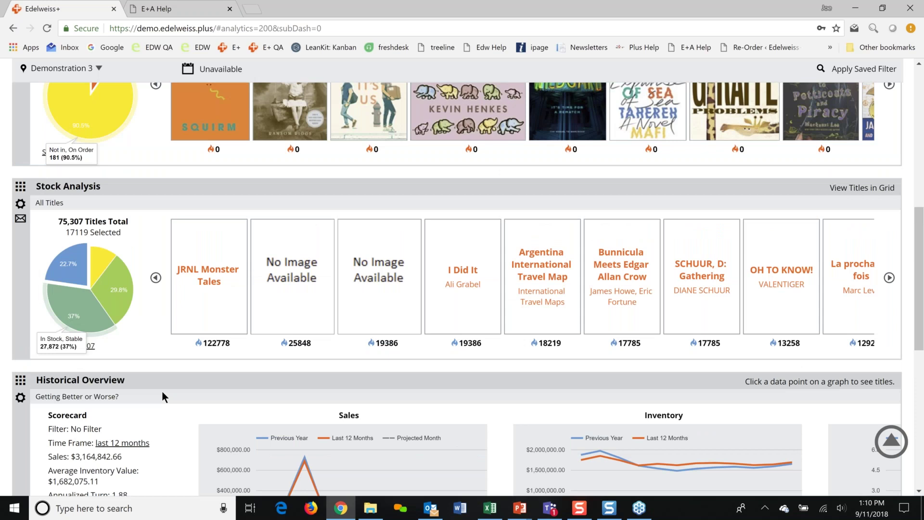
pyautogui.scroll(1, 162, 391)
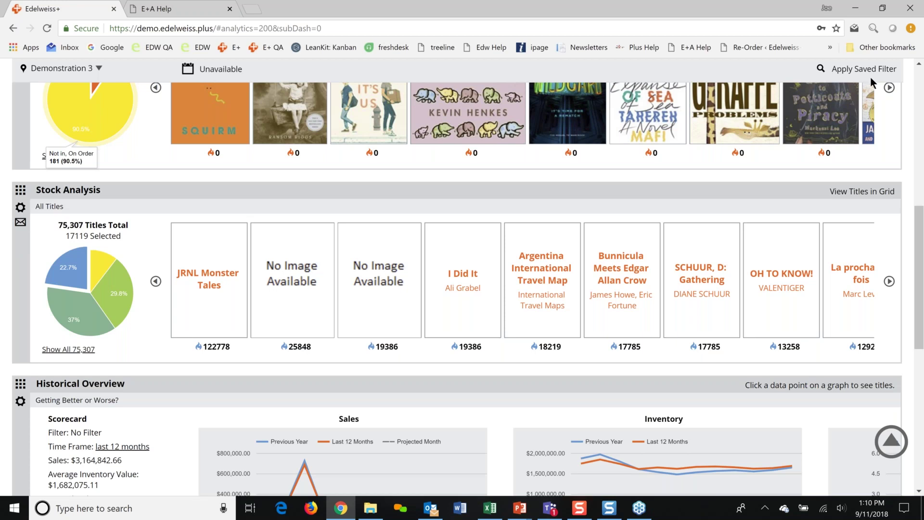
pyautogui.scroll(3, 870, 76)
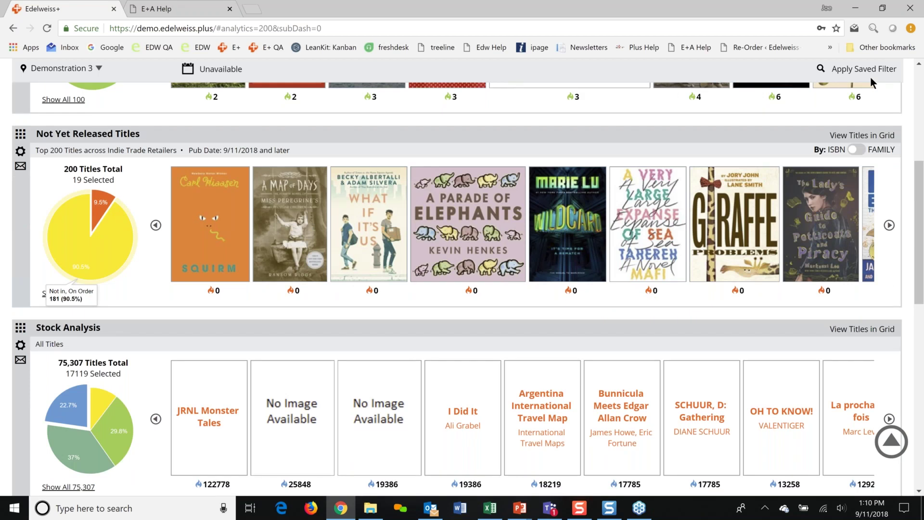
# Check the recently used saved filters and inspect the stock status chart of the Most Popular Titles lane.
pyautogui.click(870, 77)
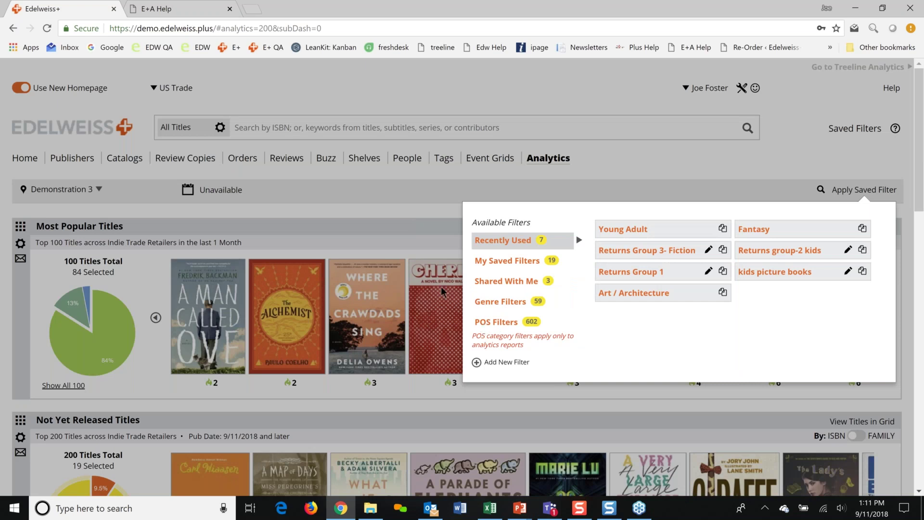
pyautogui.click(227, 223)
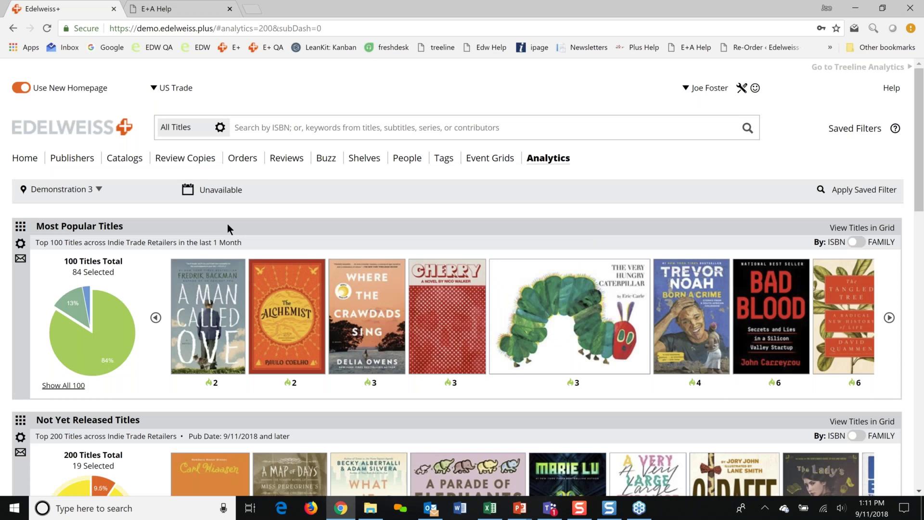
pyautogui.scroll(-3, 164, 312)
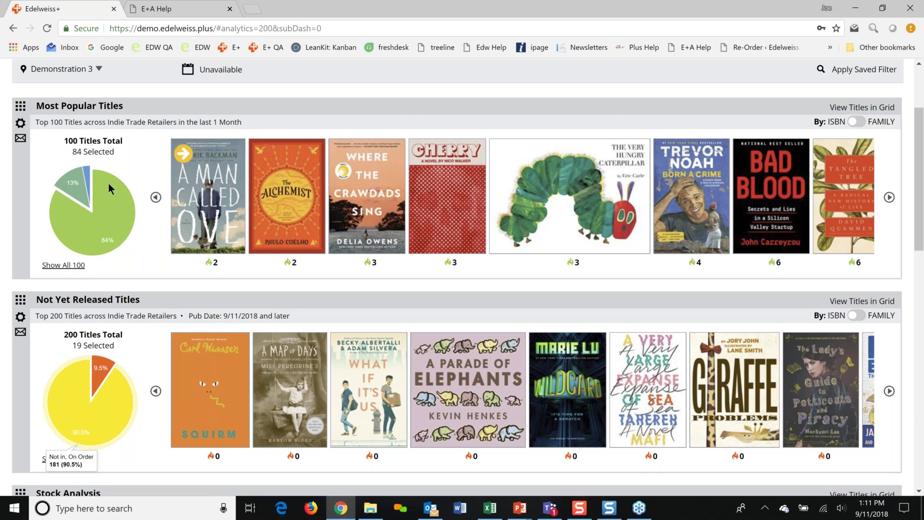
pyautogui.moveTo(110, 189)
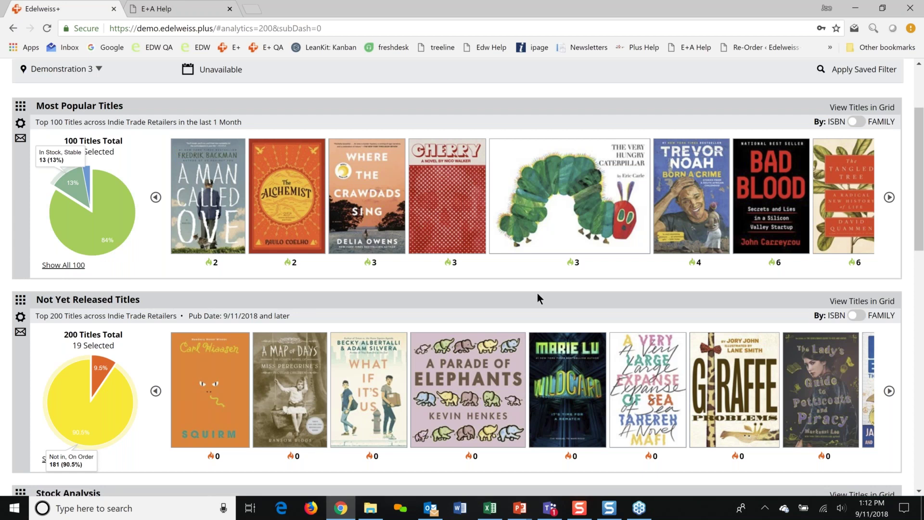
# Apply the POS filter "BCHBB - CH - Board Books" to the analytics dashboard.
pyautogui.scroll(1, 713, 258)
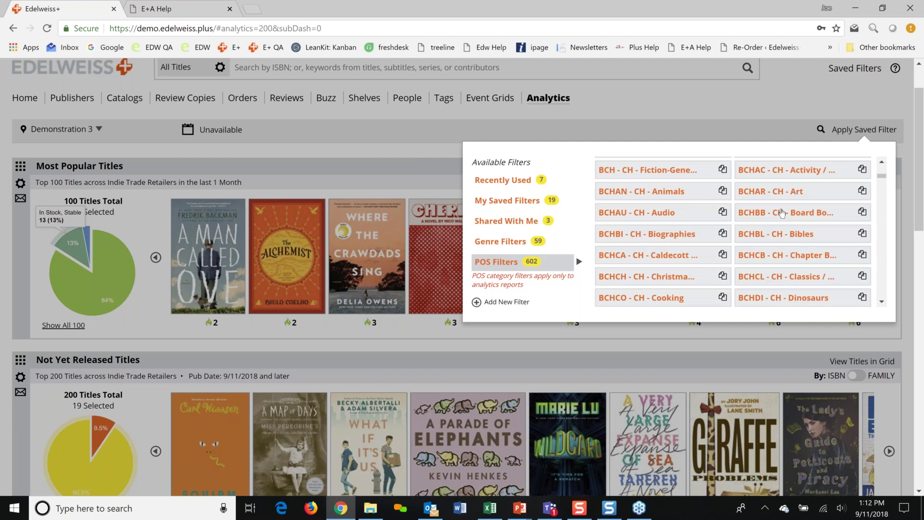
pyautogui.click(781, 213)
pyautogui.scroll(-1, 422, 255)
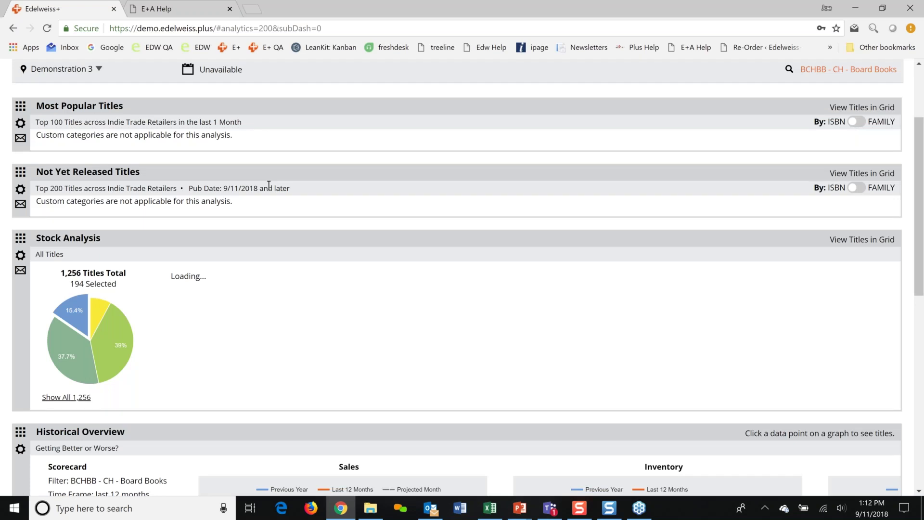
# Review the Stock Analysis lane preferences and examine the filtered board book titles together with the Historical Overview.
pyautogui.scroll(-1, 6, 330)
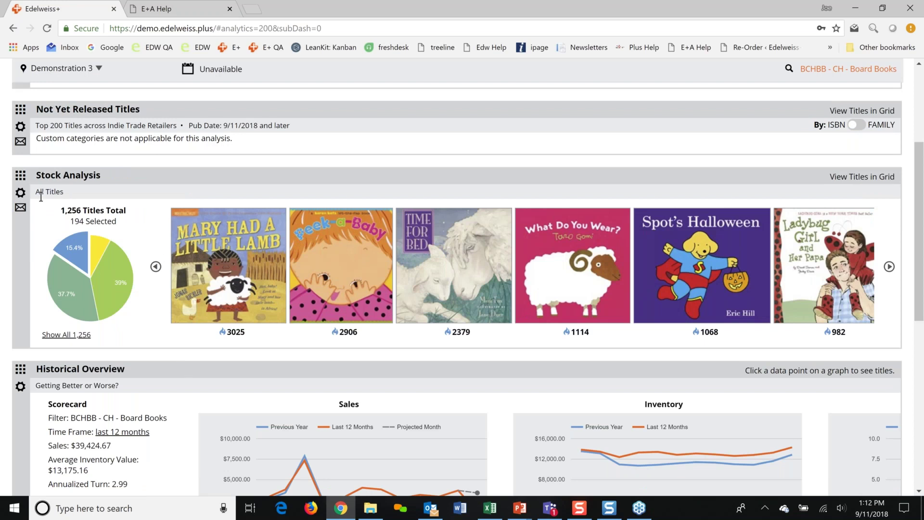
pyautogui.click(20, 193)
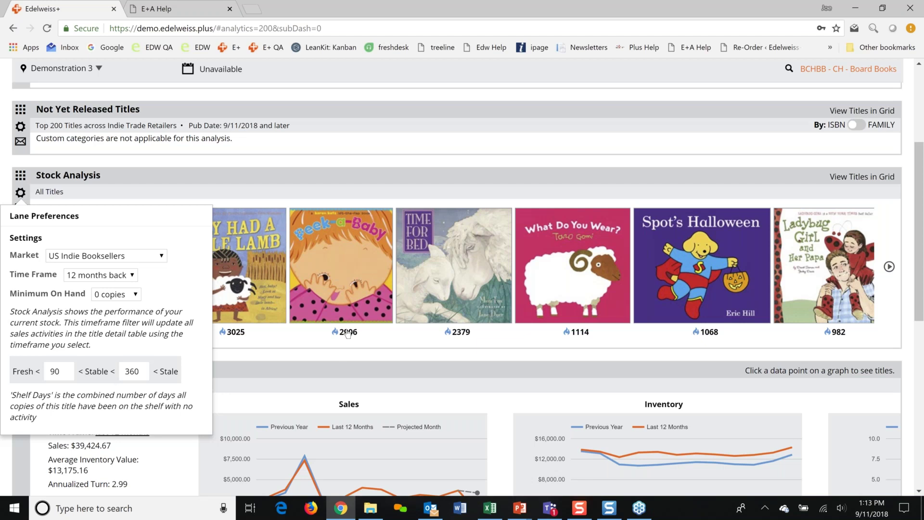
pyautogui.moveTo(356, 333)
pyautogui.click(273, 354)
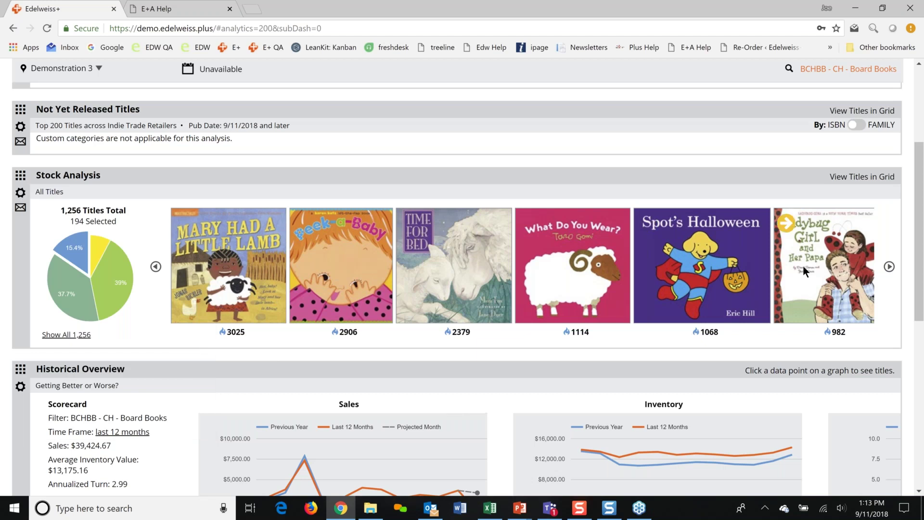
pyautogui.moveTo(806, 286)
pyautogui.scroll(-1, 598, 362)
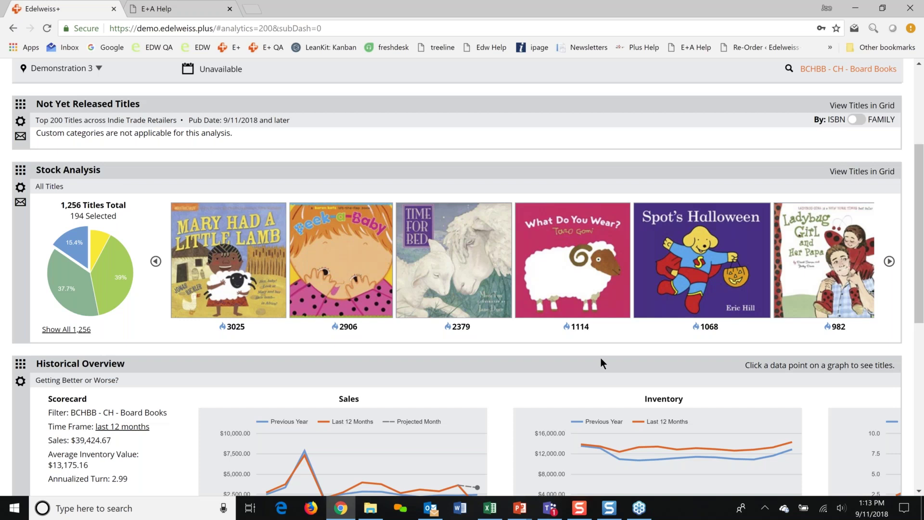
pyautogui.scroll(-1, 599, 363)
pyautogui.moveTo(117, 301)
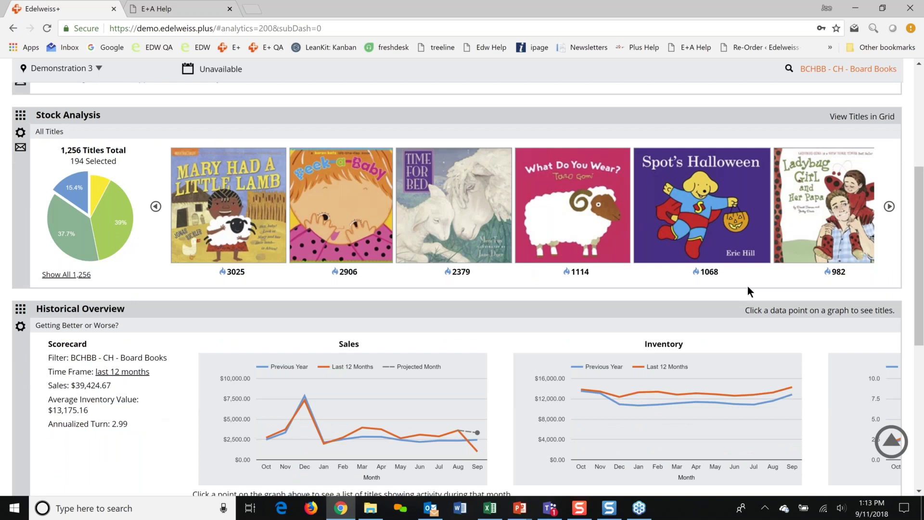
# Examine the filtered board book titles in the Stock Analysis chart alongside the Historical Overview scorecard and graphs.
pyautogui.scroll(-1, 279, 121)
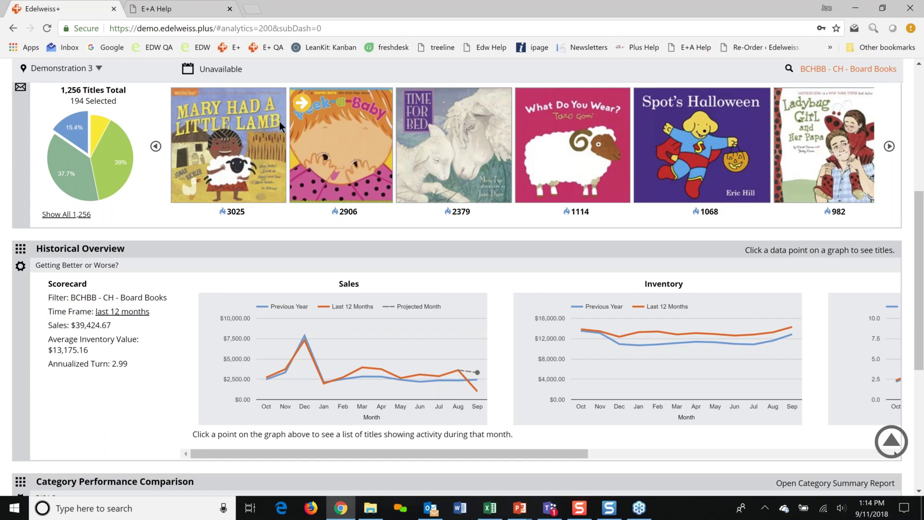
pyautogui.scroll(-1, 279, 122)
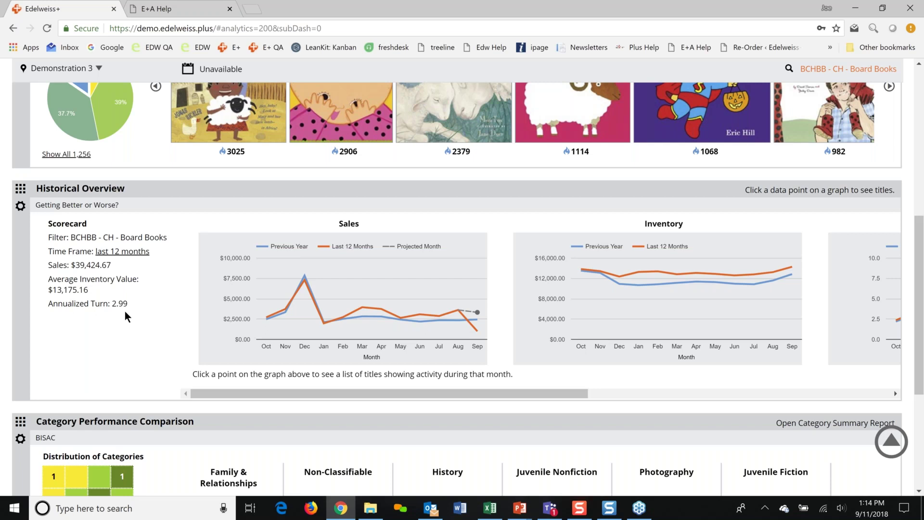
pyautogui.scroll(1, 125, 311)
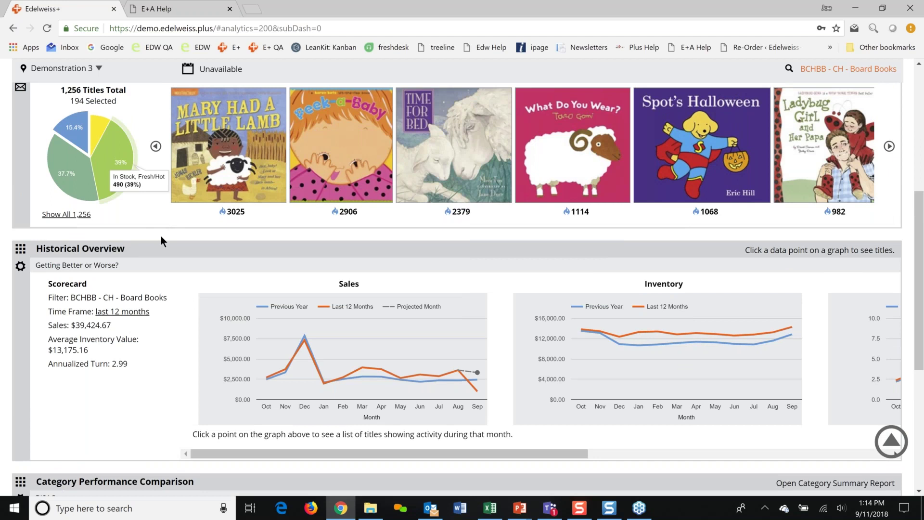
pyautogui.scroll(1, 160, 235)
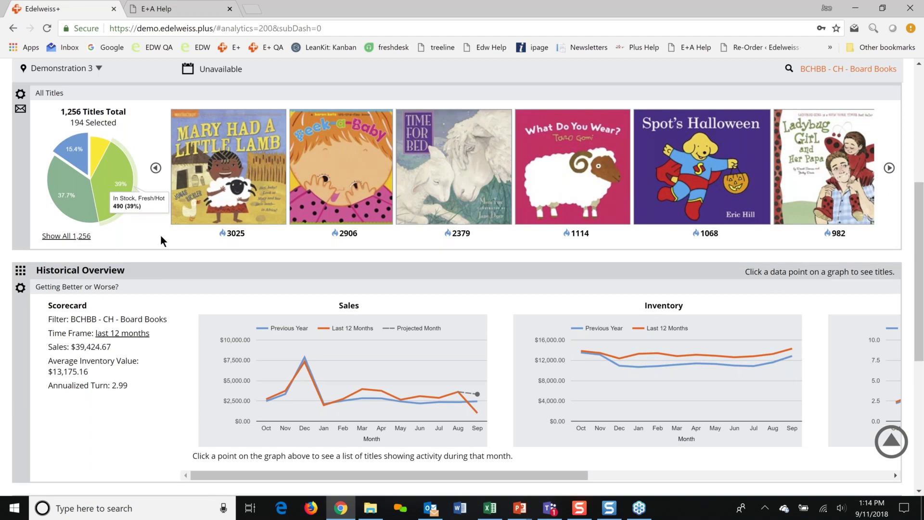
pyautogui.scroll(-3, 179, 232)
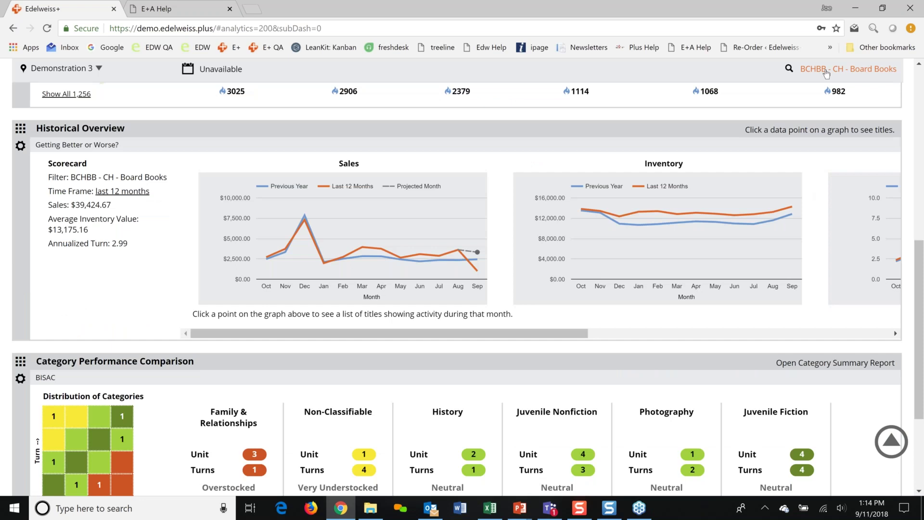
# Replace the dashboard's POS filter with the genre filter "Board Books".
pyautogui.scroll(5, 838, 225)
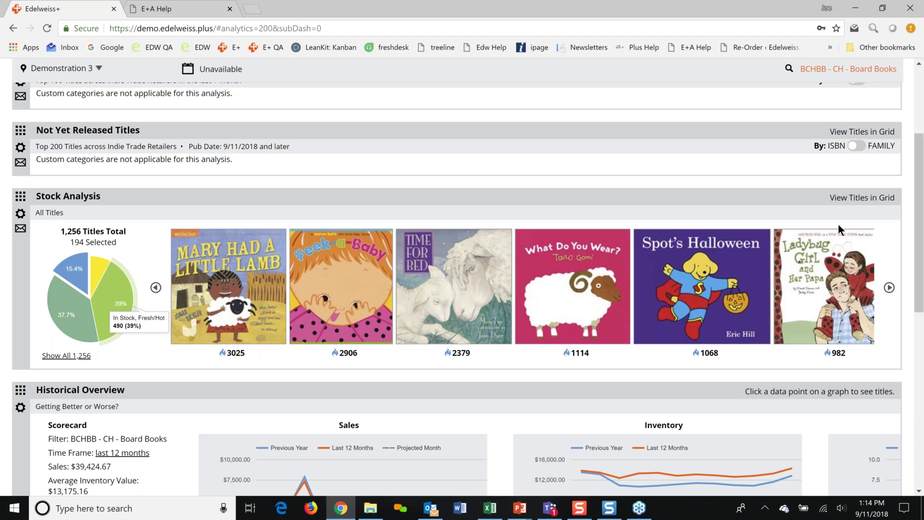
pyautogui.click(848, 69)
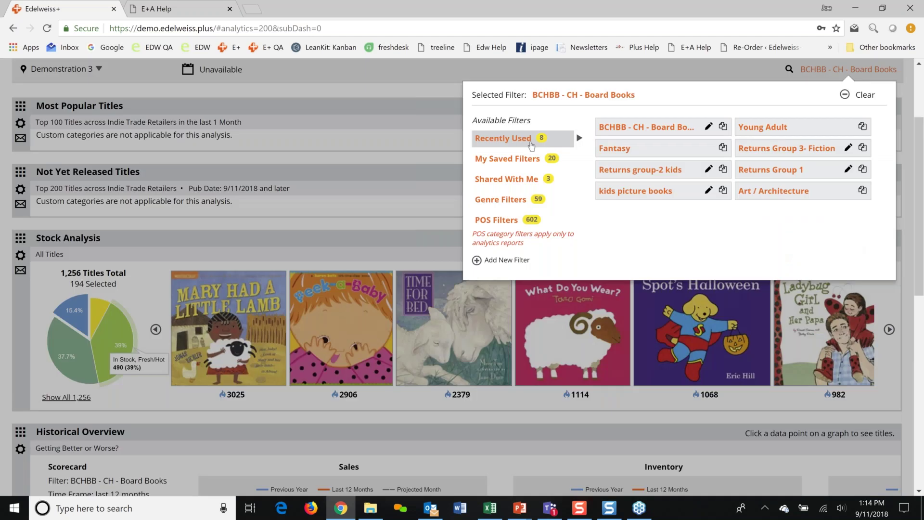
pyautogui.click(507, 205)
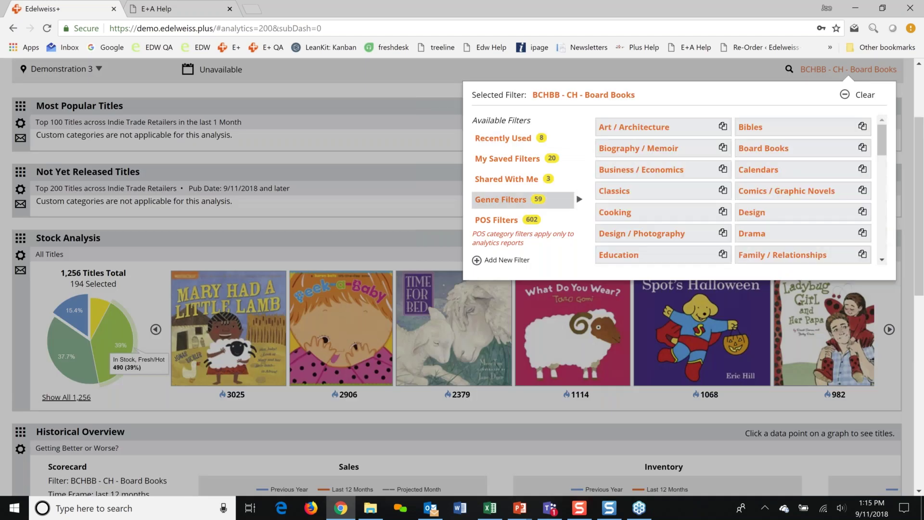
pyautogui.scroll(-7, 657, 212)
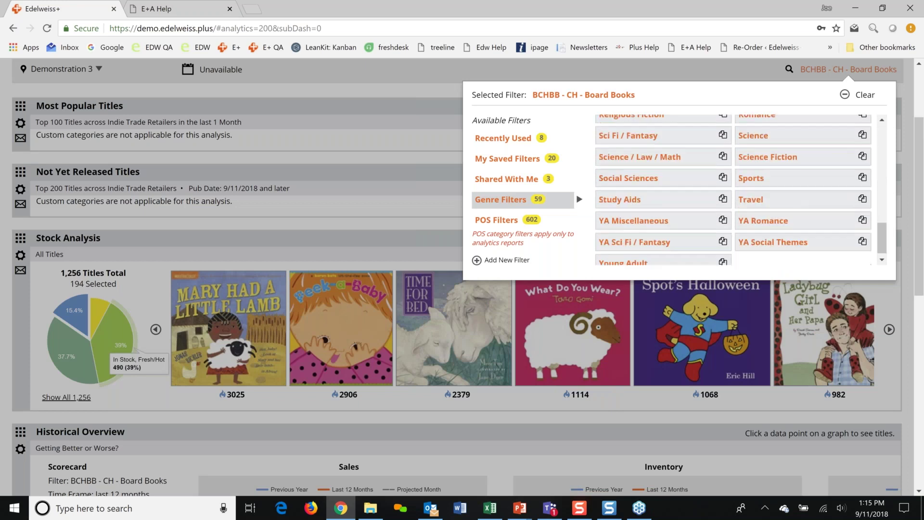
pyautogui.scroll(-1, 741, 190)
pyautogui.scroll(8, 740, 190)
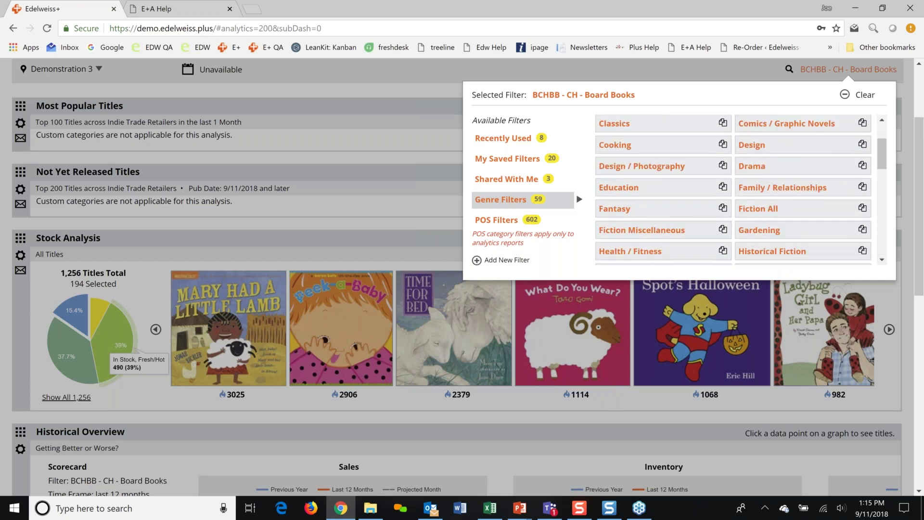
pyautogui.click(758, 150)
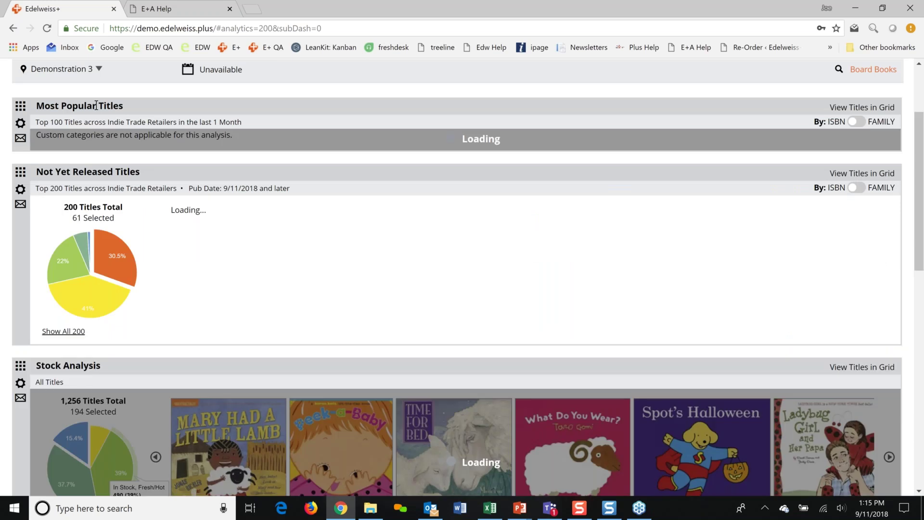
# Review the Stock Analysis, Historical Overview, Not Yet Released Titles and Most Popular Titles lanes under the genre filter.
pyautogui.scroll(-3, 71, 318)
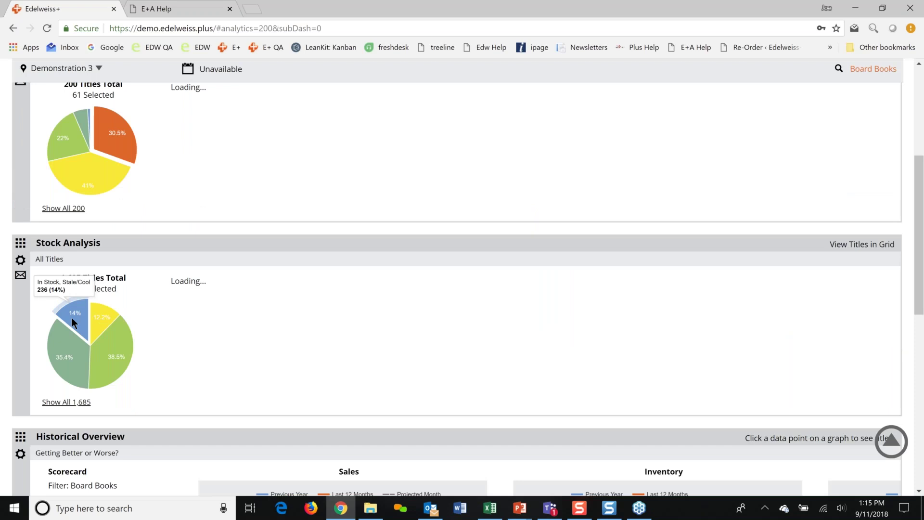
pyautogui.scroll(-4, 71, 318)
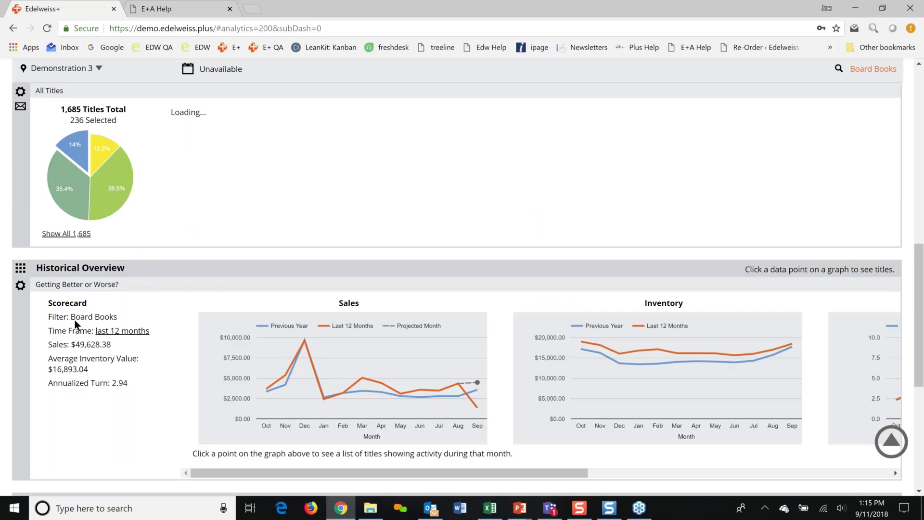
pyautogui.scroll(6, 123, 278)
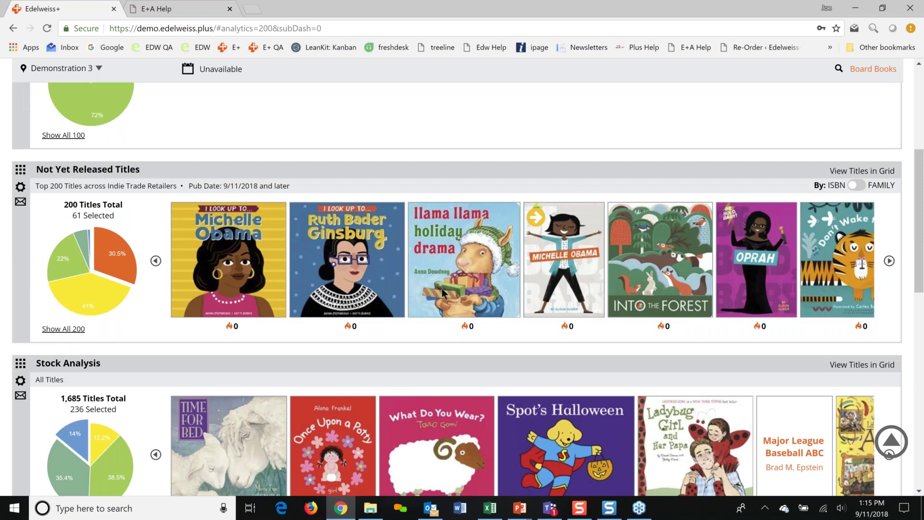
pyautogui.scroll(1, 164, 293)
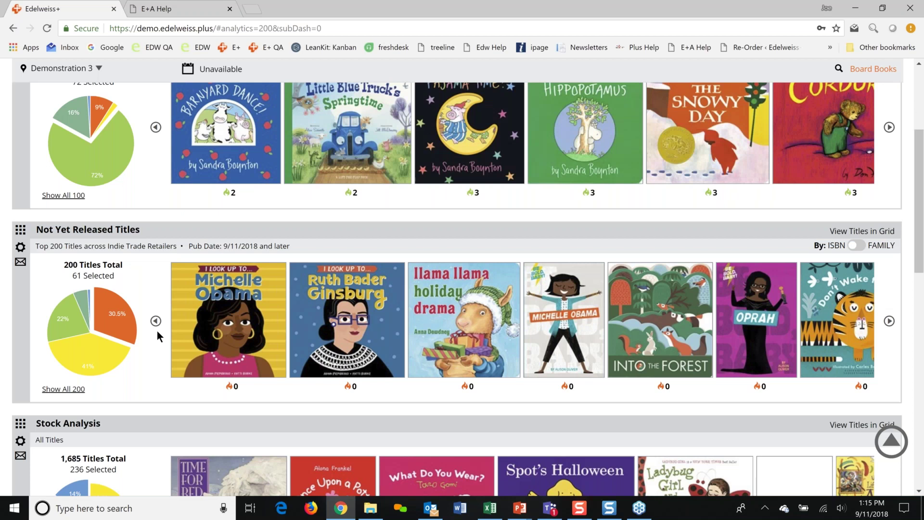
pyautogui.scroll(1, 162, 327)
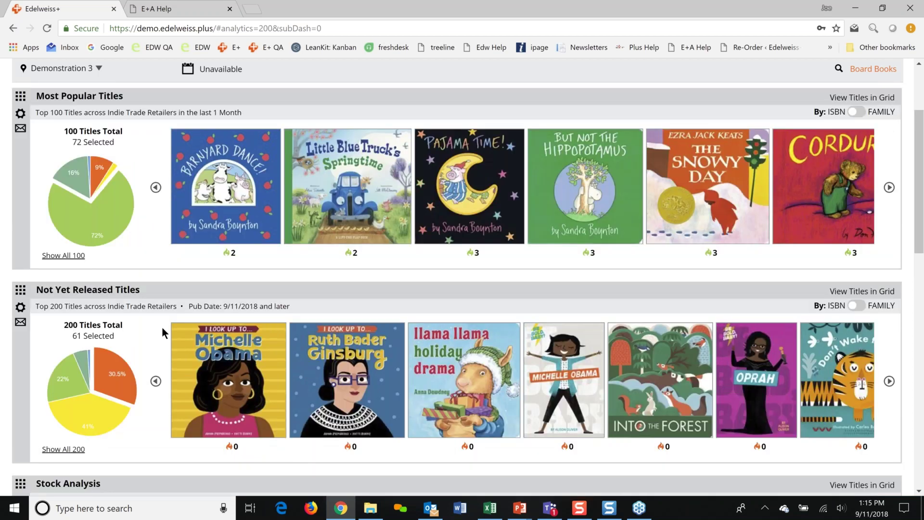
# Show the Most Popular Titles in the chart's orange slice and inspect the stock status slices of the Stock Analysis lane.
pyautogui.click(100, 168)
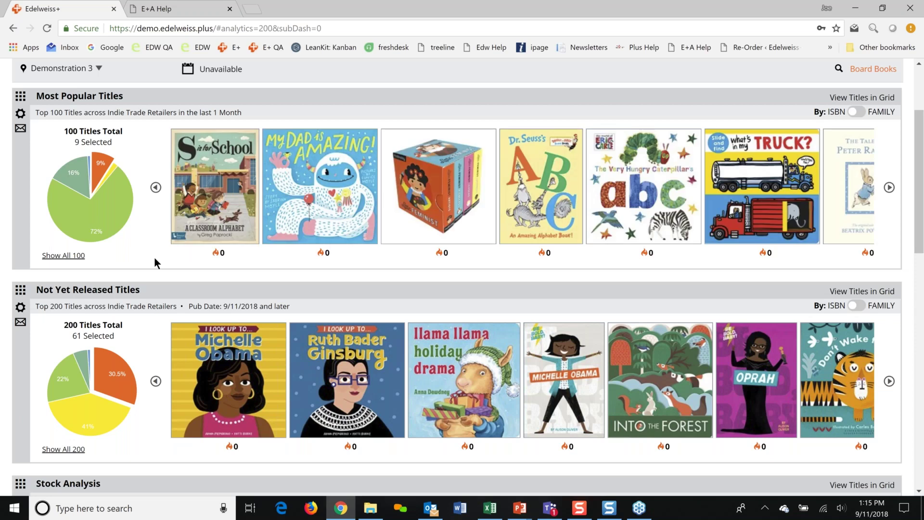
pyautogui.scroll(-6, 154, 256)
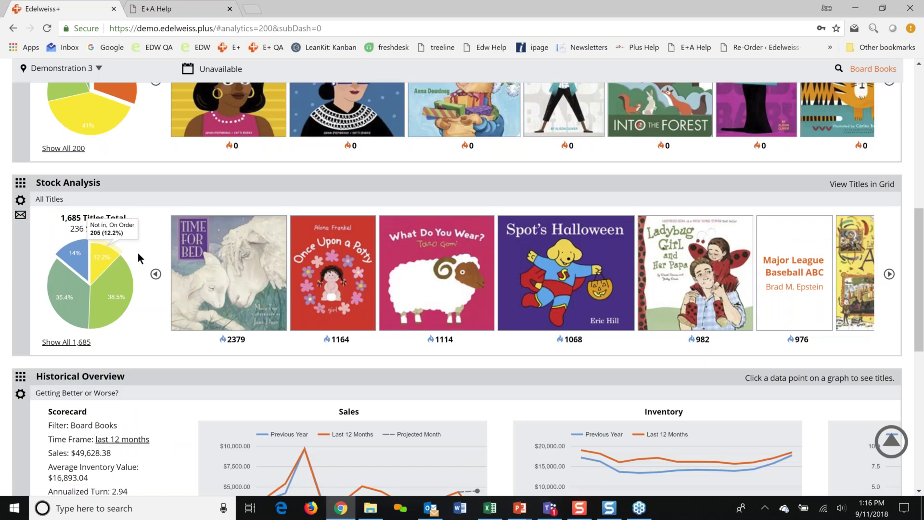
pyautogui.scroll(1, 85, 321)
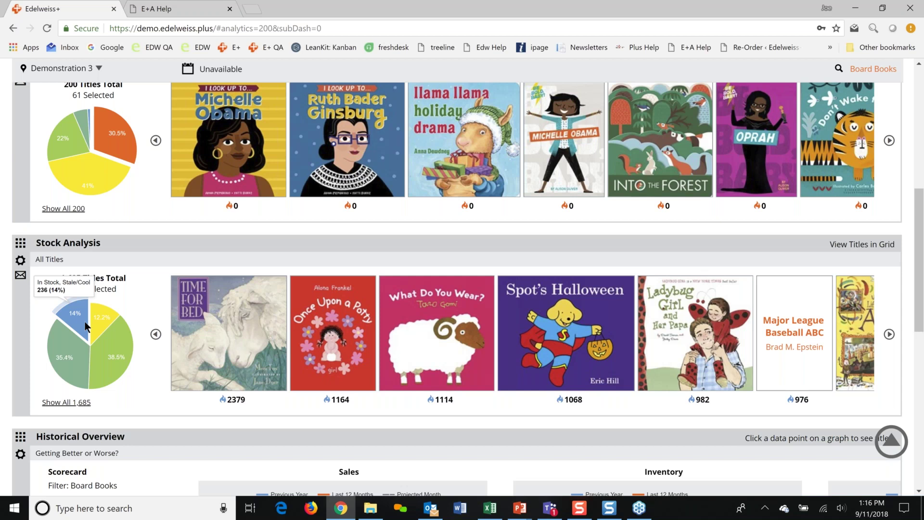
pyautogui.scroll(4, 164, 261)
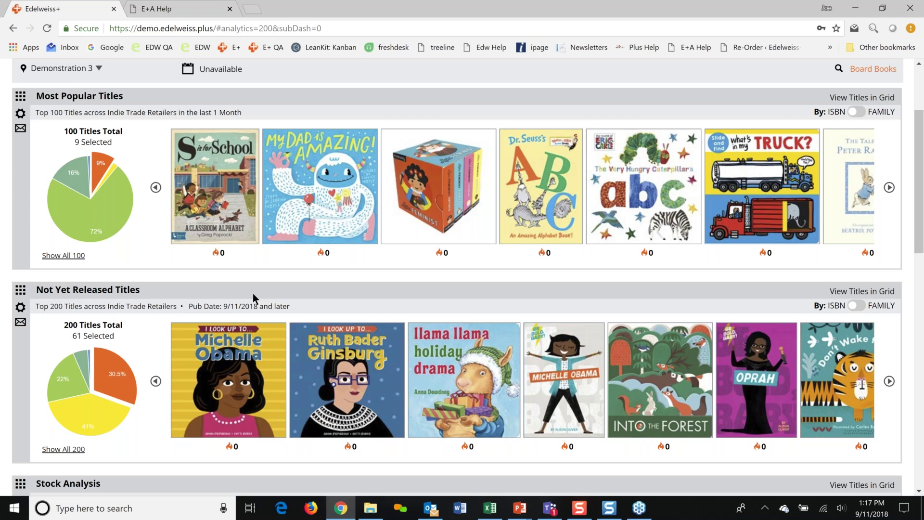
# Clear the "Board Books" filter from the analytics dashboard.
pyautogui.scroll(-1, 254, 296)
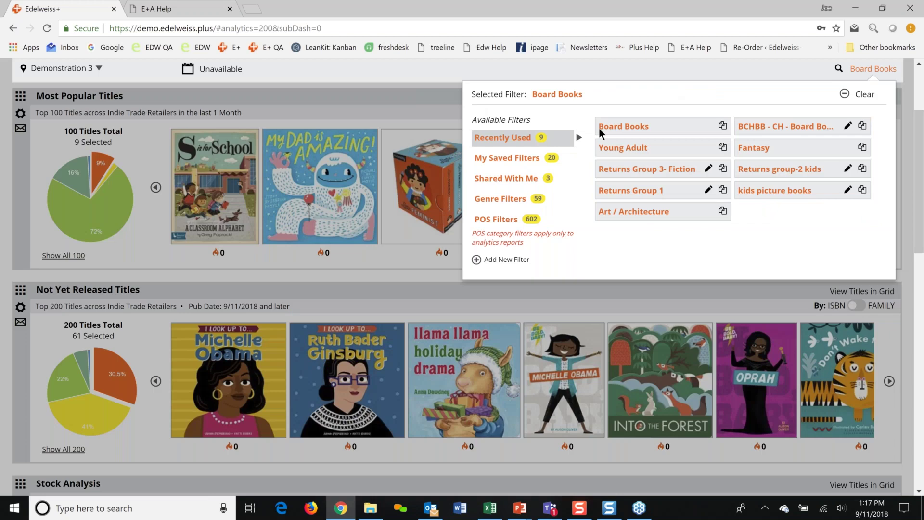
pyautogui.click(598, 128)
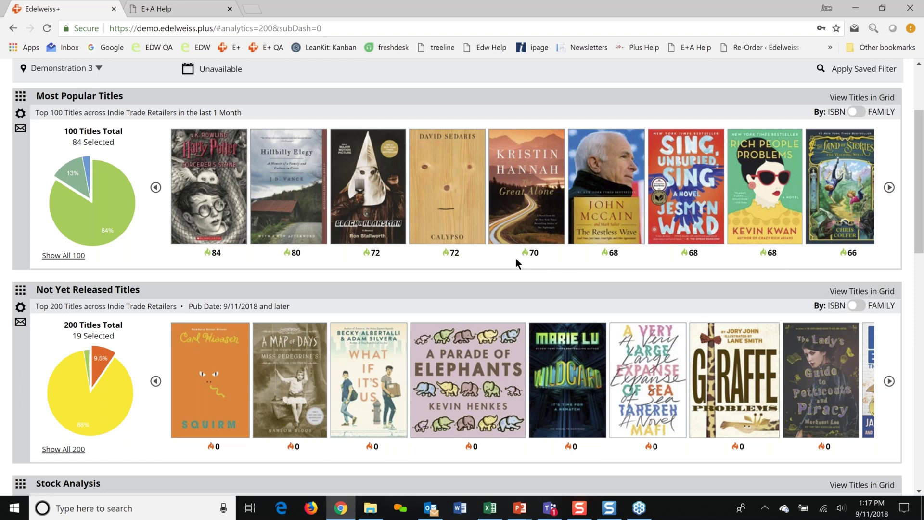
# Review the unfiltered lanes from Most Popular Titles through Historical Overview and Category Performance Comparison to Catalog Analysis.
pyautogui.scroll(-1, 276, 209)
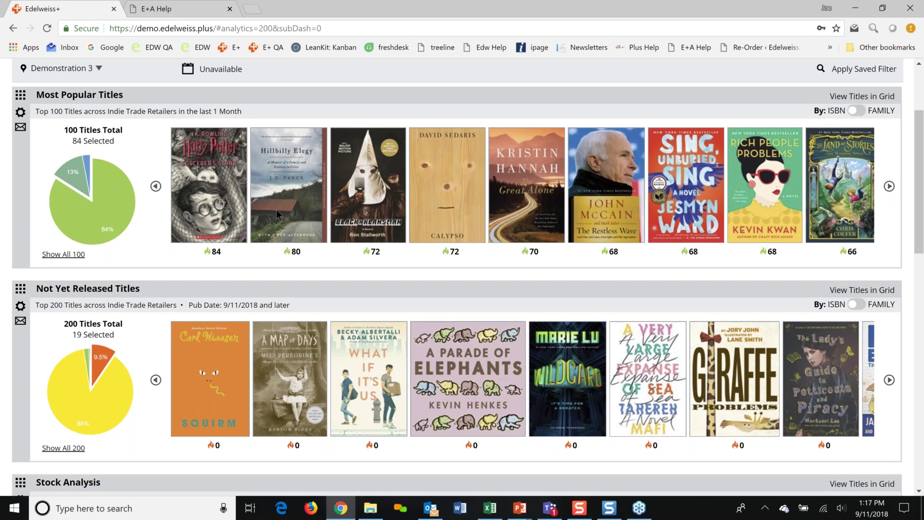
pyautogui.scroll(-8, 192, 246)
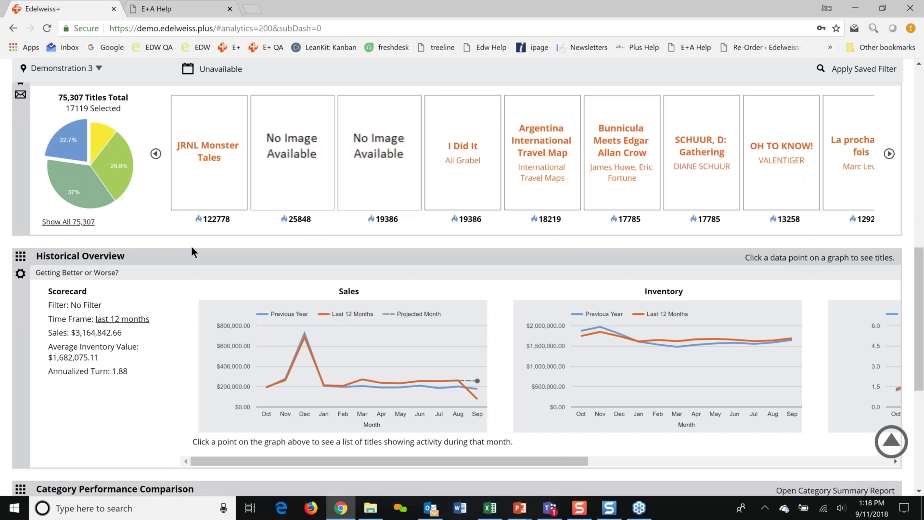
pyautogui.scroll(-1, 191, 247)
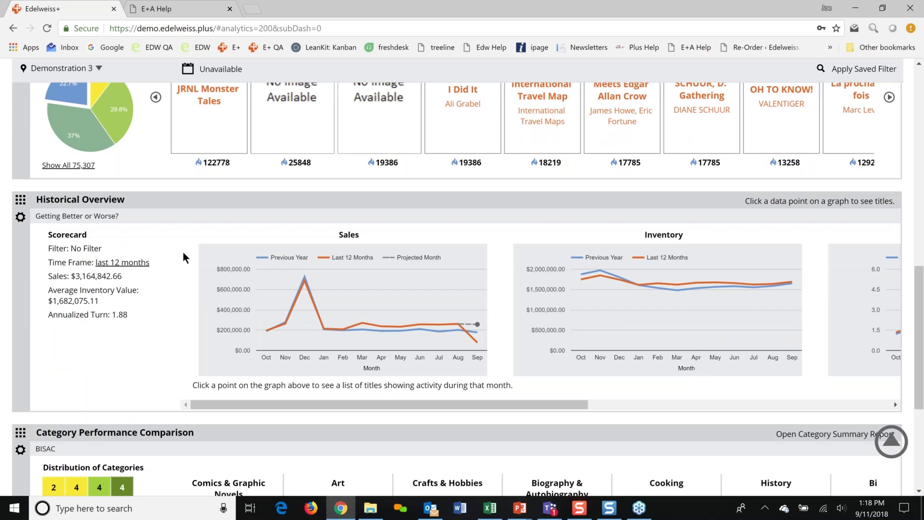
pyautogui.scroll(-3, 183, 254)
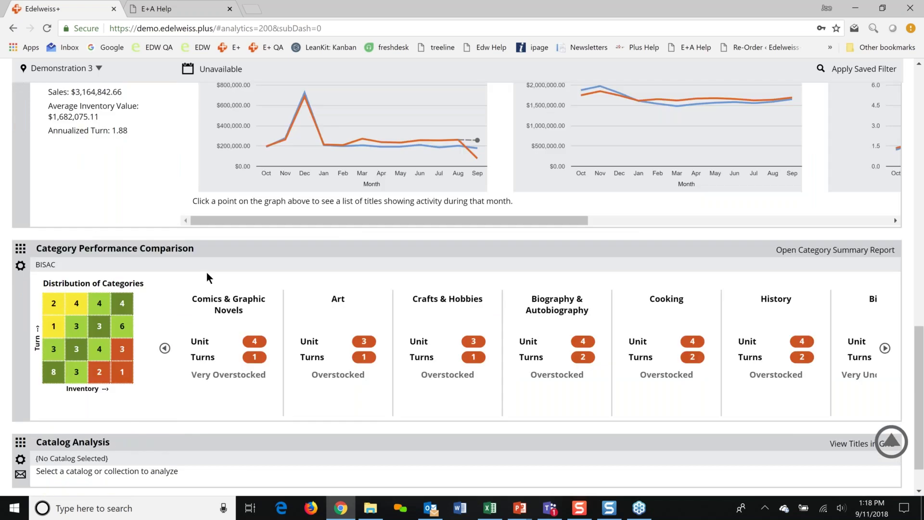
pyautogui.scroll(-1, 207, 275)
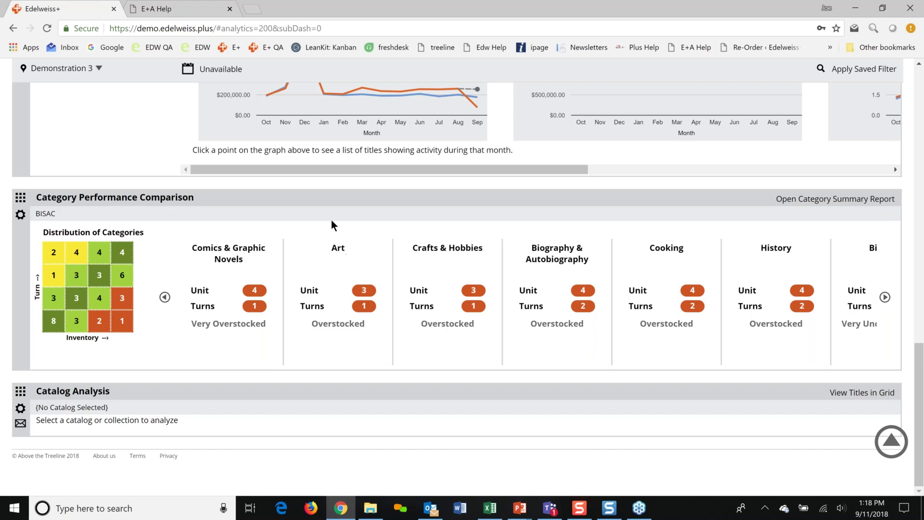
pyautogui.scroll(2, 331, 223)
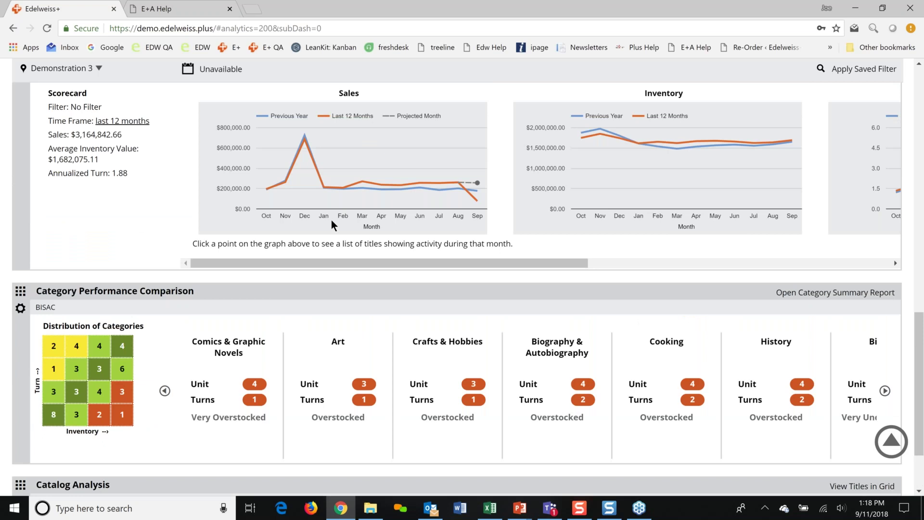
pyautogui.scroll(2, 206, 204)
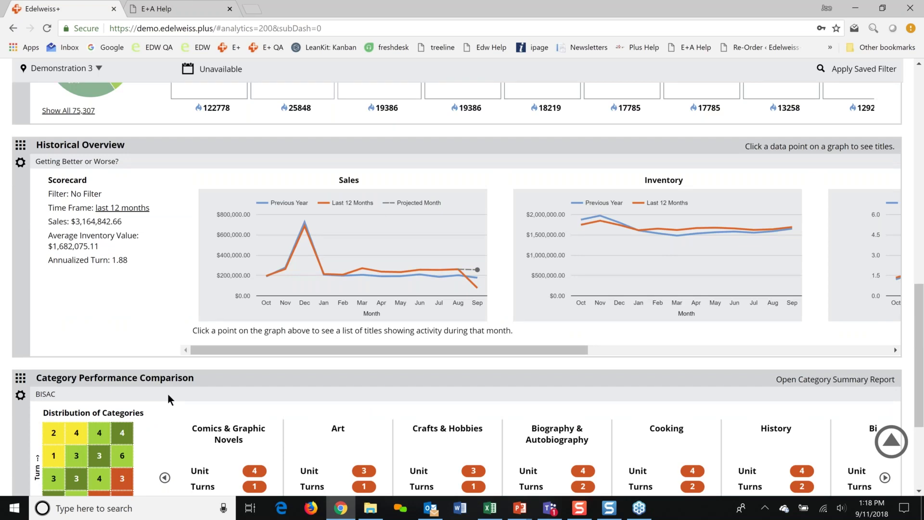
pyautogui.scroll(5, 167, 394)
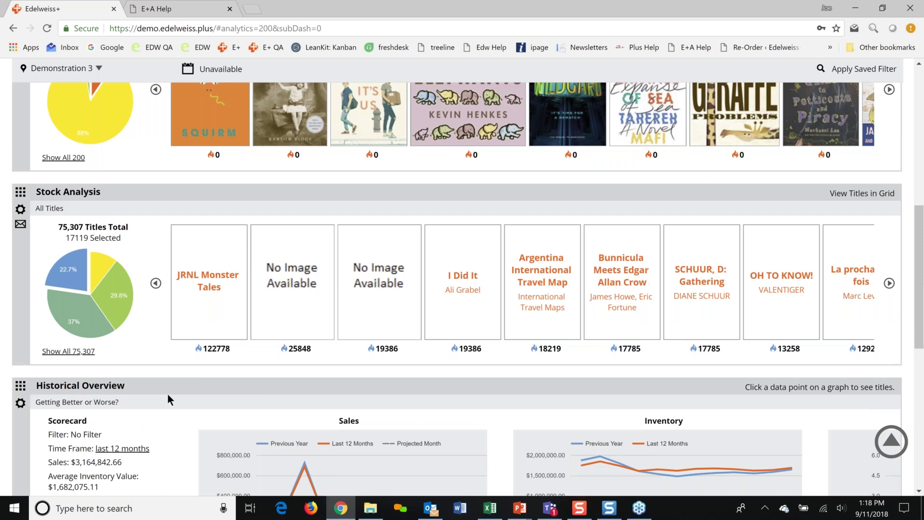
pyautogui.scroll(-7, 168, 394)
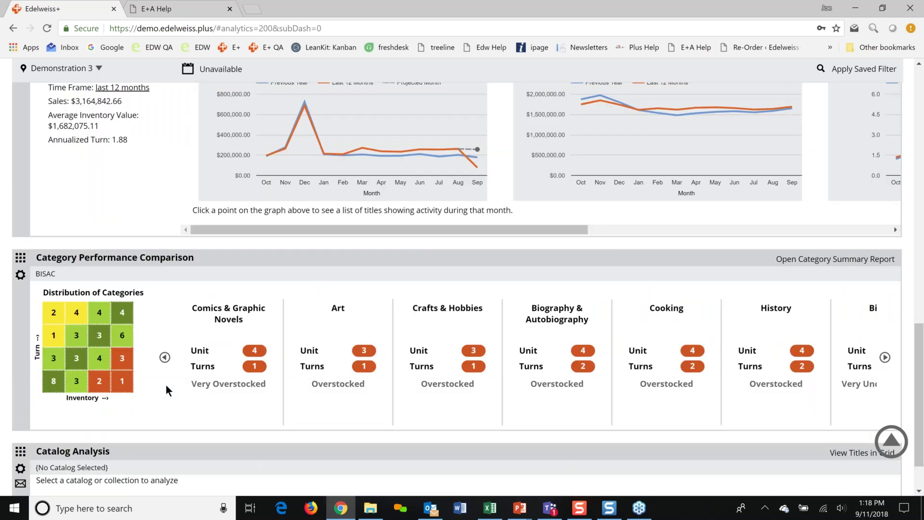
# Set the Category Performance Comparison lane to compare by POS Category instead of BISAC.
pyautogui.click(21, 278)
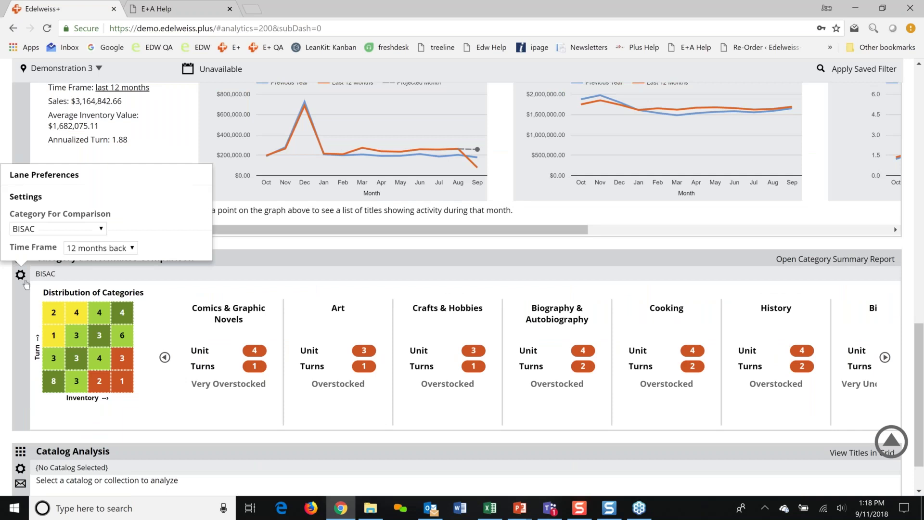
pyautogui.click(41, 229)
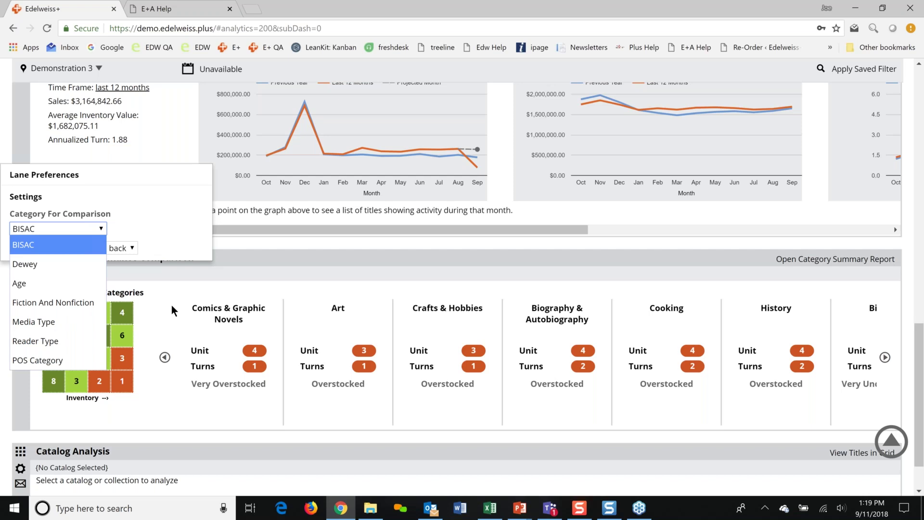
pyautogui.click(73, 359)
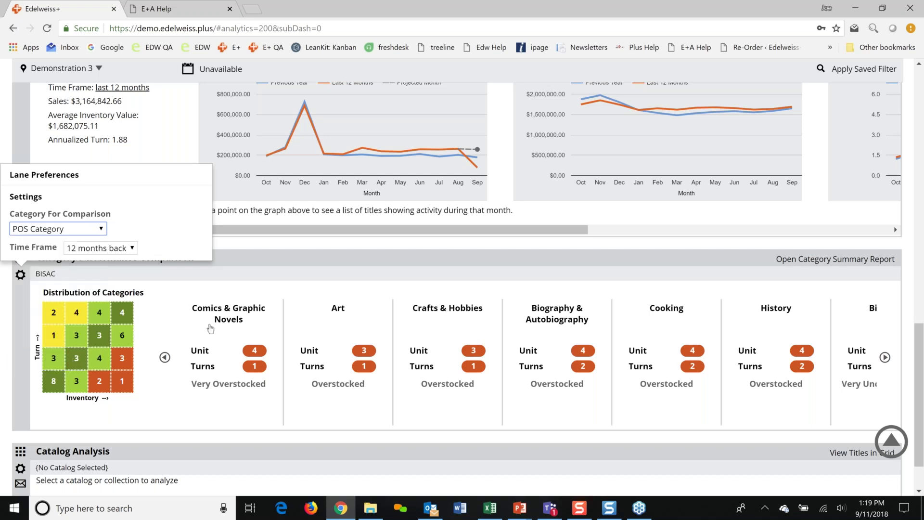
pyautogui.click(272, 287)
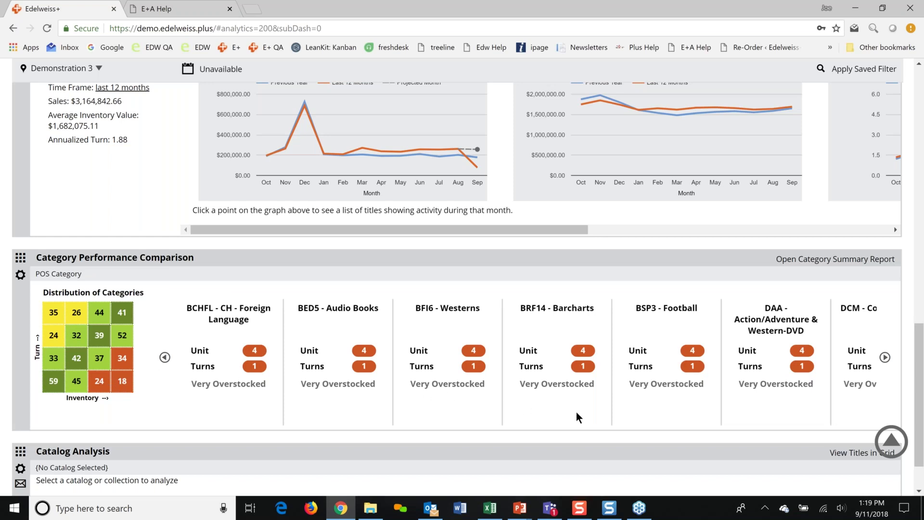
# Set the Category Performance Comparison lane back to comparing categories by BISAC.
pyautogui.scroll(1, 592, 410)
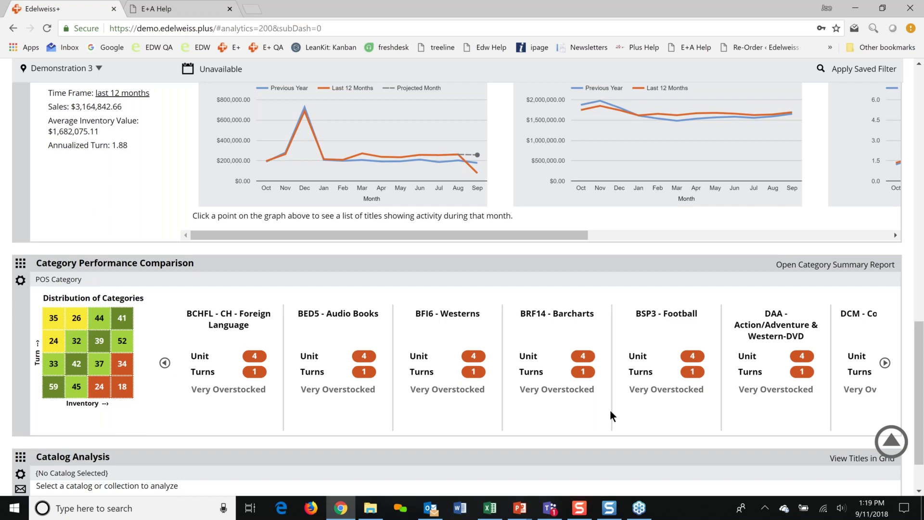
pyautogui.scroll(1, 610, 409)
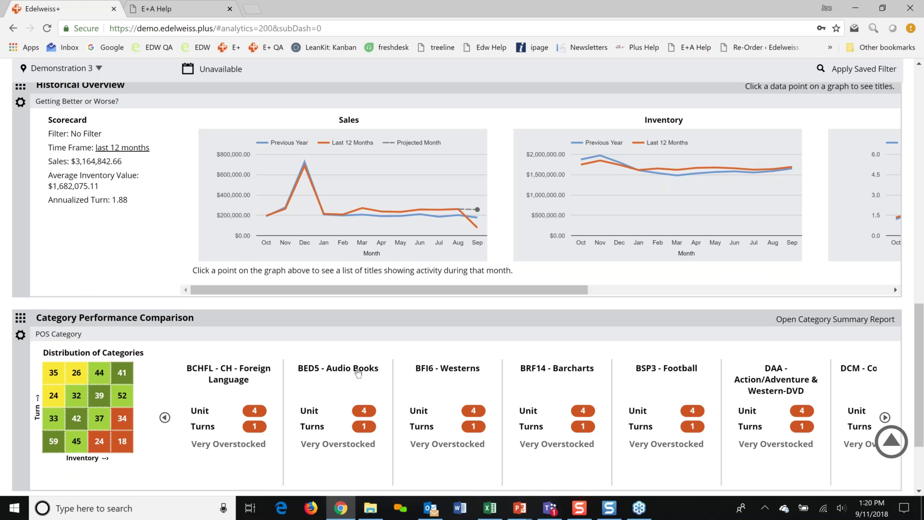
pyautogui.scroll(8, 313, 289)
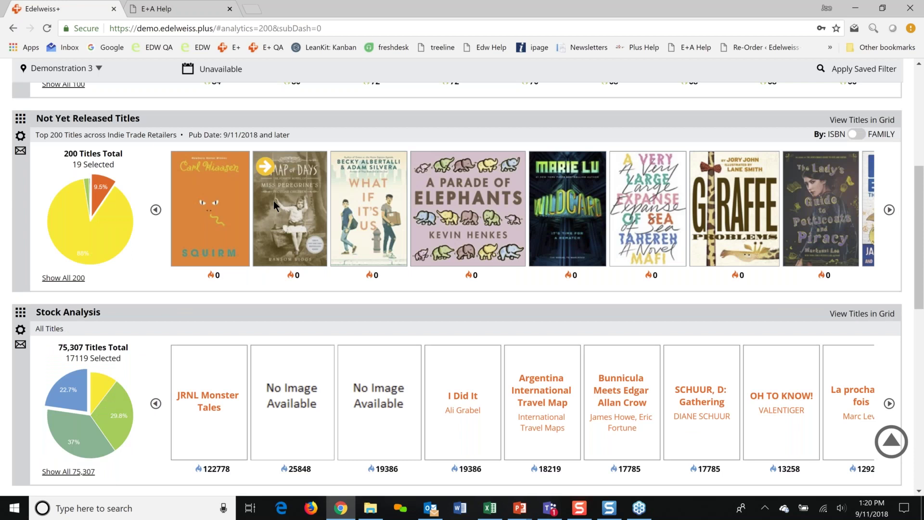
pyautogui.scroll(5, 163, 411)
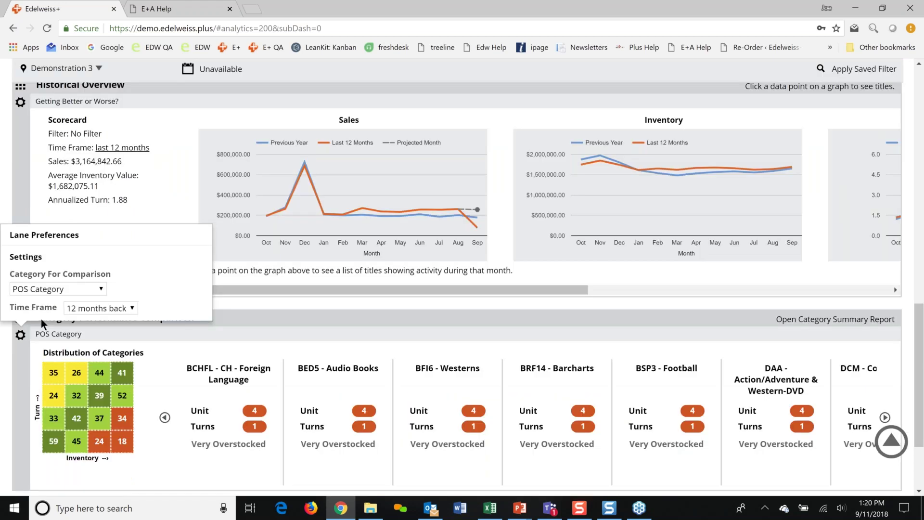
pyautogui.click(42, 318)
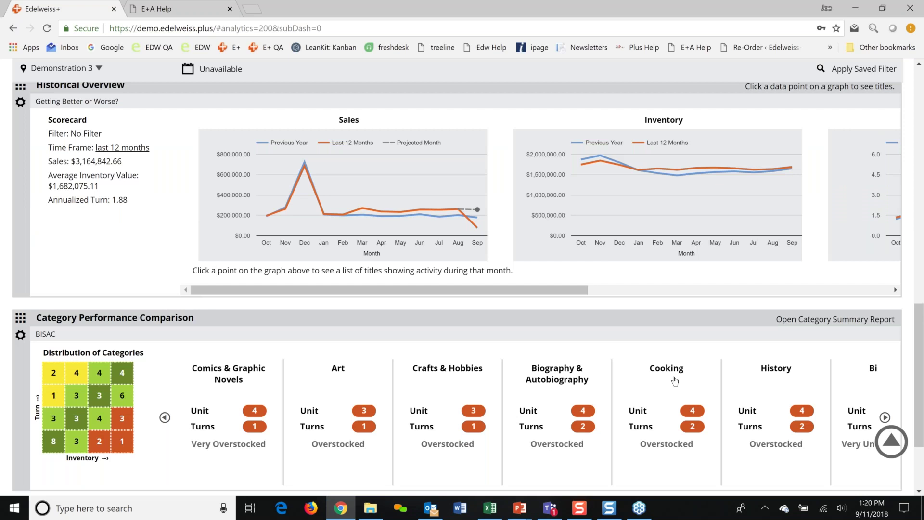
# Filter the analytics dashboard to the Cooking category from the Category Performance Comparison lane.
pyautogui.scroll(-1, 674, 381)
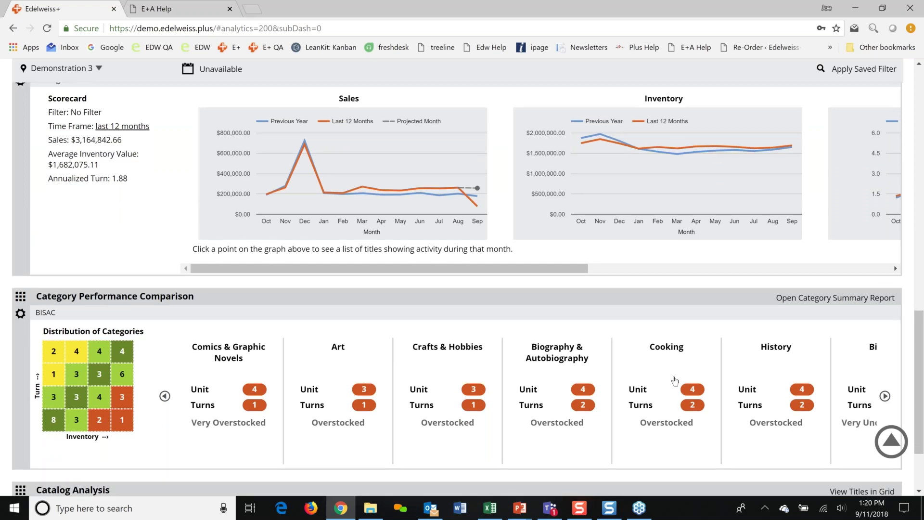
pyautogui.scroll(-3, 674, 380)
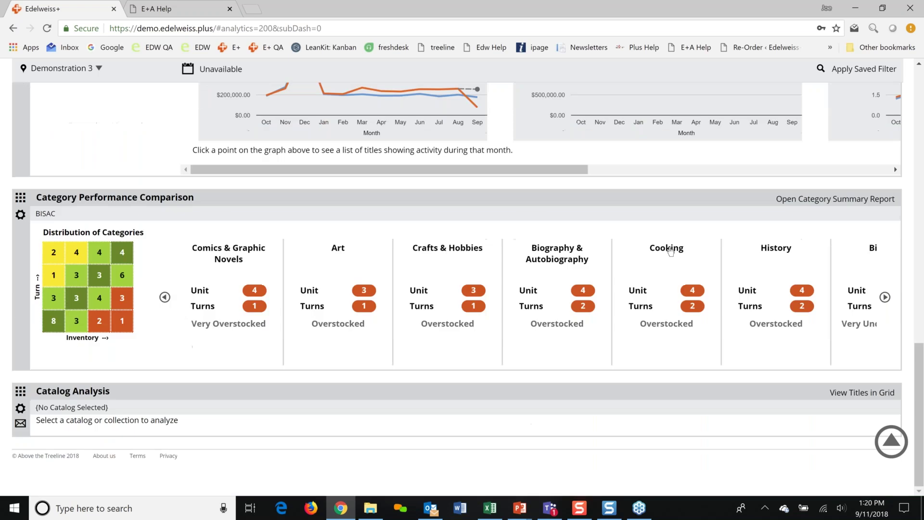
pyautogui.click(670, 251)
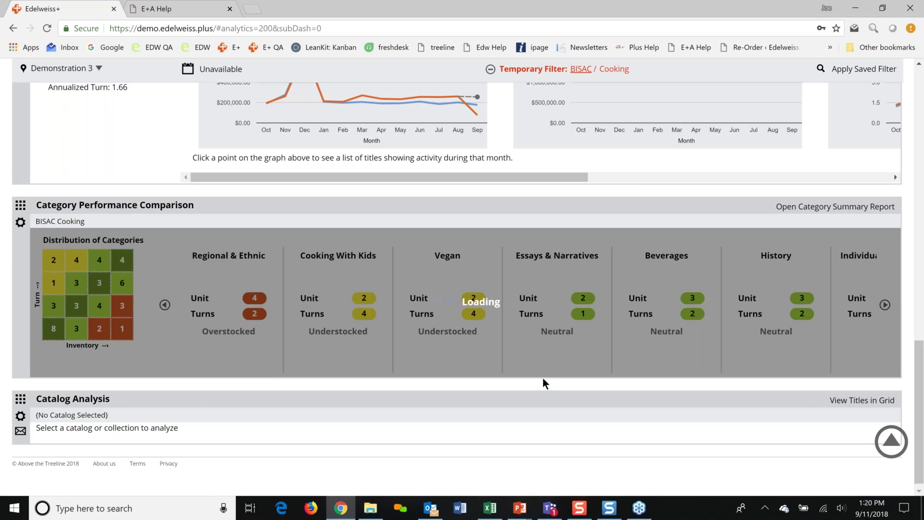
# Check the lanes filtered to Cooking, and narrow the temporary filter to the Regional & Ethnic subcategory.
pyautogui.scroll(10, 541, 376)
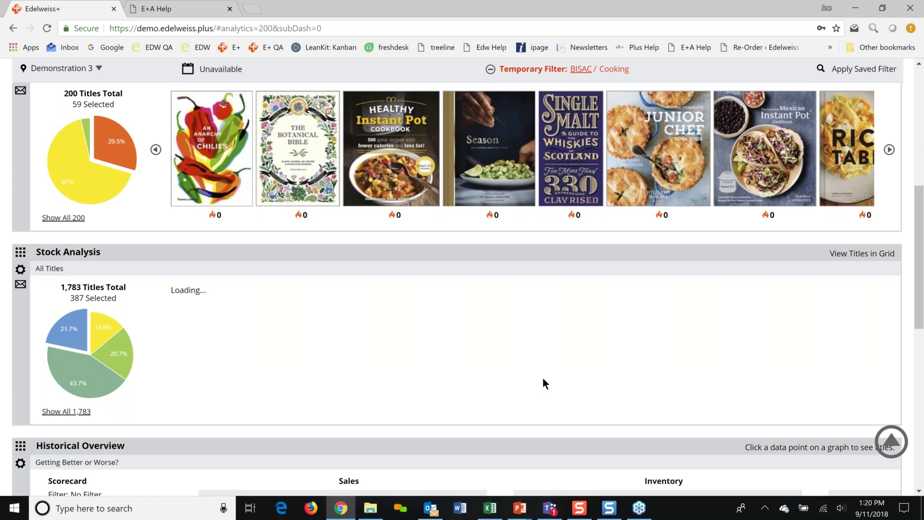
pyautogui.scroll(2, 248, 242)
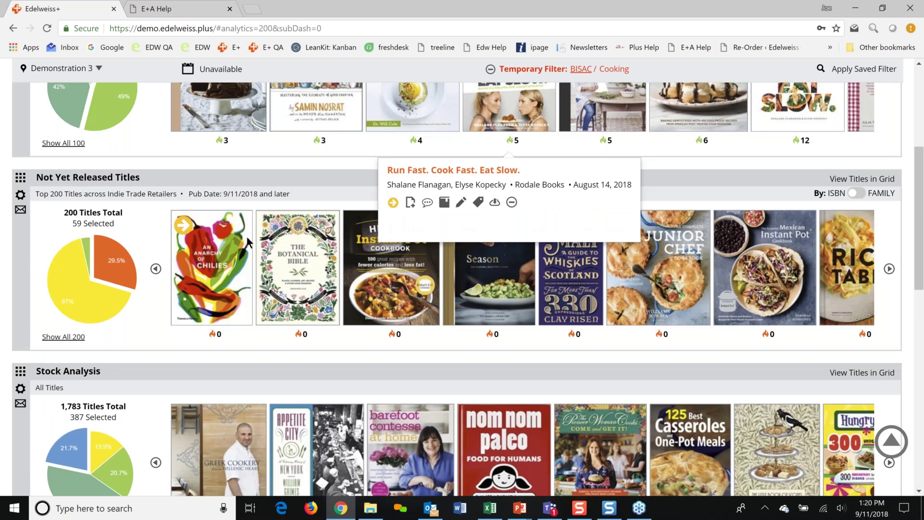
pyautogui.scroll(-12, 248, 242)
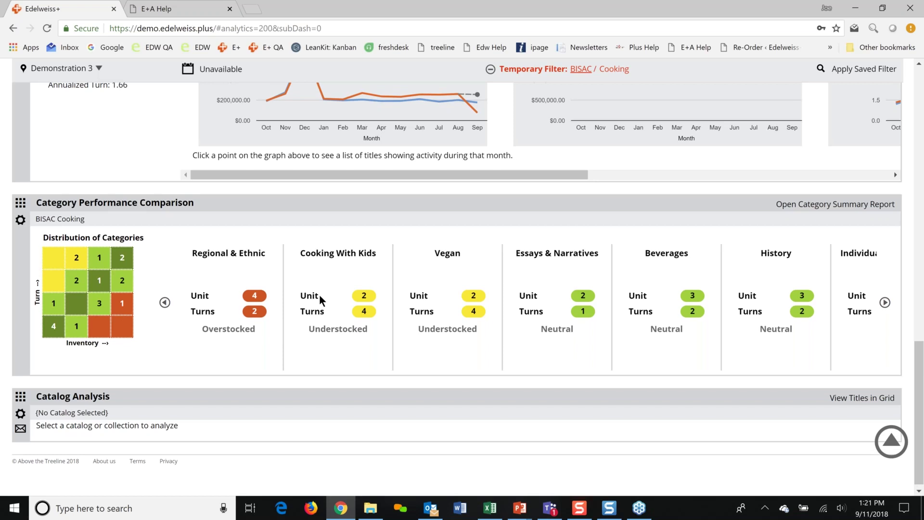
pyautogui.click(218, 314)
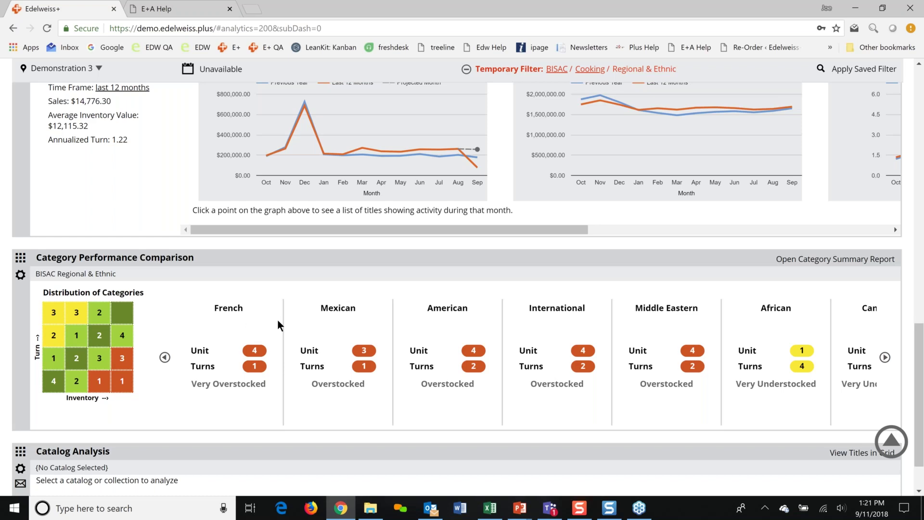
# Review the lanes for Regional & Ethnic cooking titles, from Most Popular Titles through Stock Analysis to Historical Overview.
pyautogui.scroll(1, 277, 320)
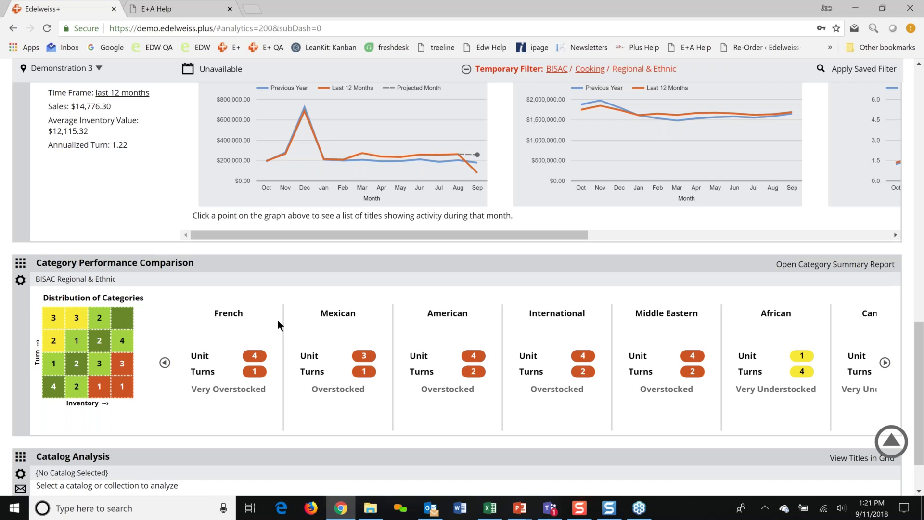
pyautogui.scroll(1, 284, 325)
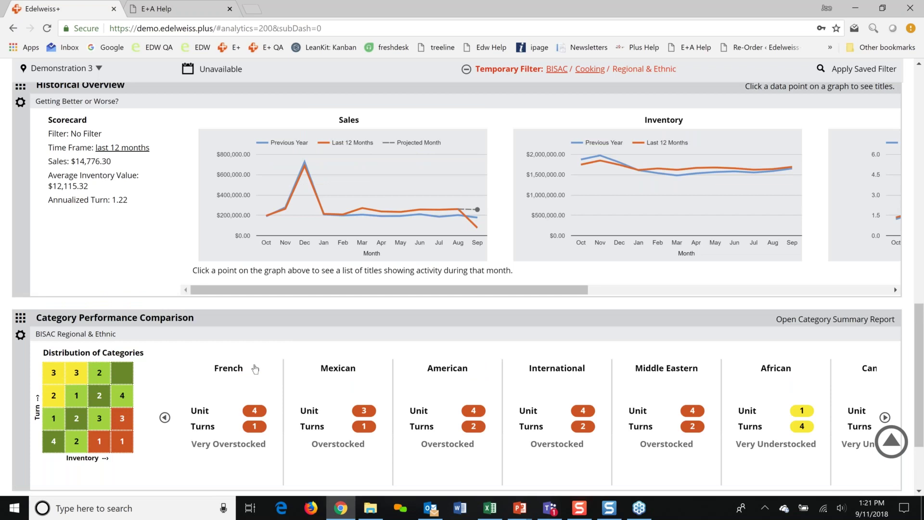
pyautogui.scroll(1, 255, 368)
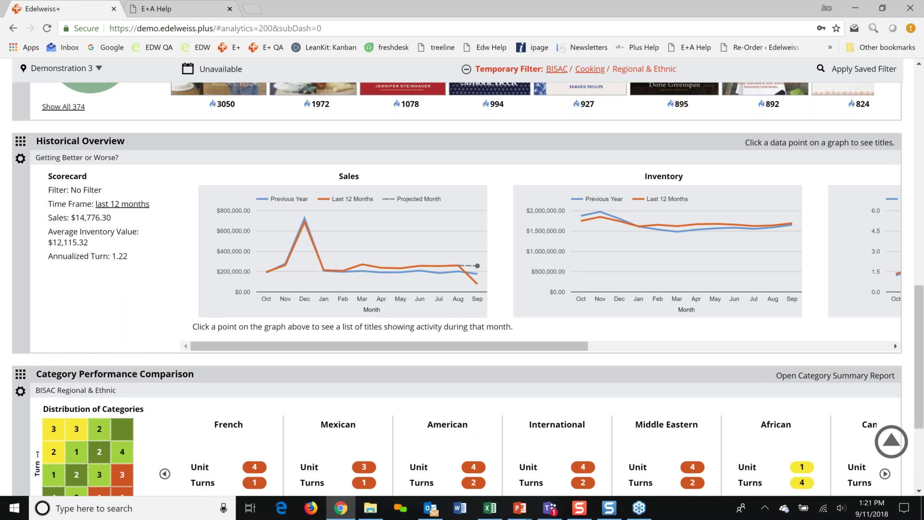
pyautogui.scroll(10, 382, 216)
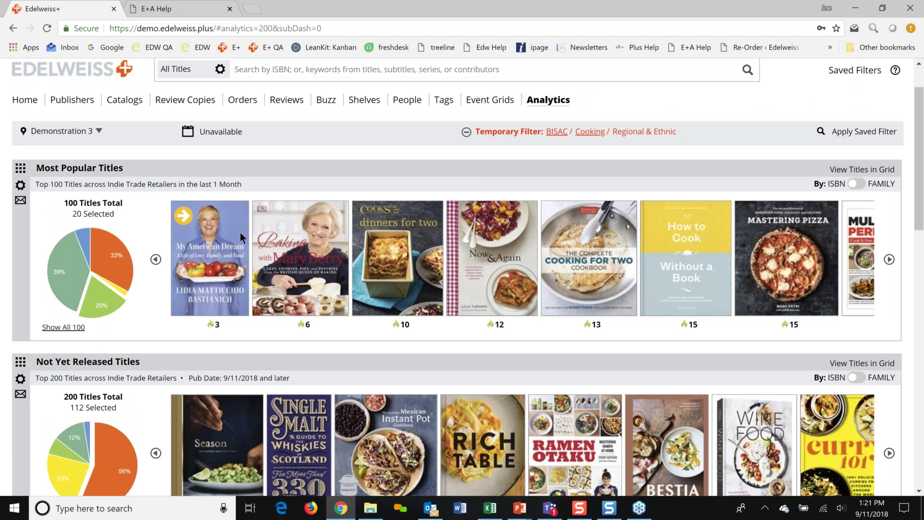
pyautogui.scroll(-4, 695, 286)
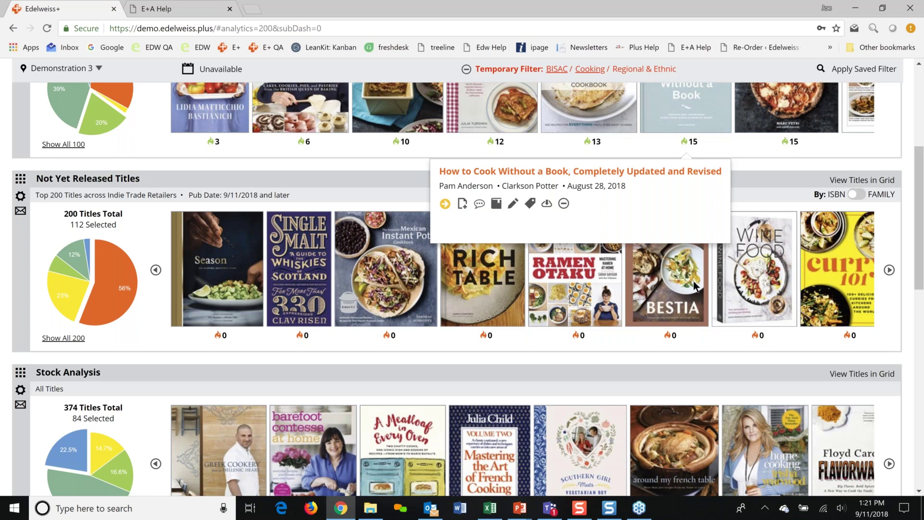
pyautogui.scroll(-6, 694, 286)
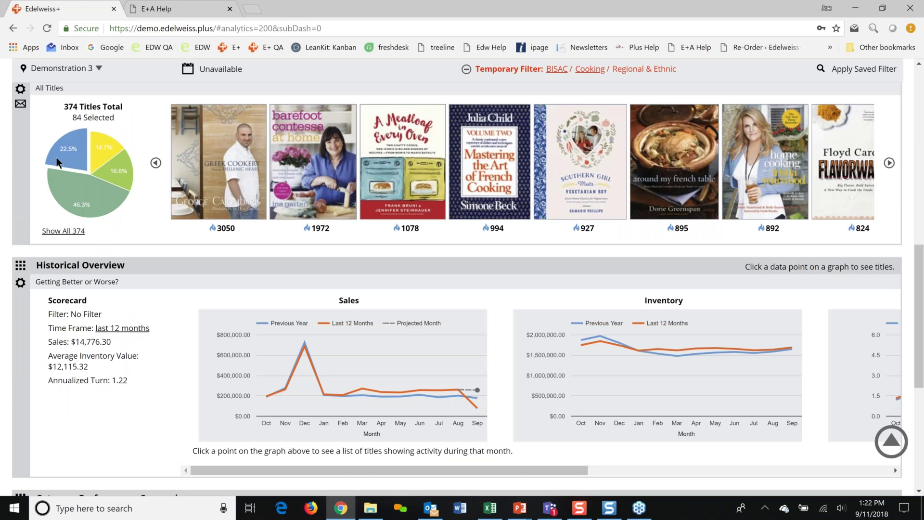
pyautogui.scroll(1, 76, 192)
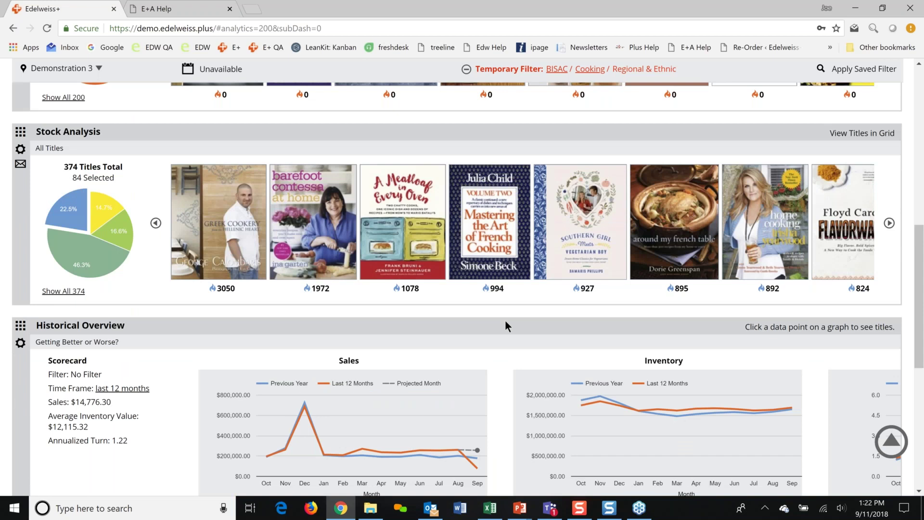
# Show the Stock Analysis titles in the title grid and select all of them for export.
pyautogui.click(854, 154)
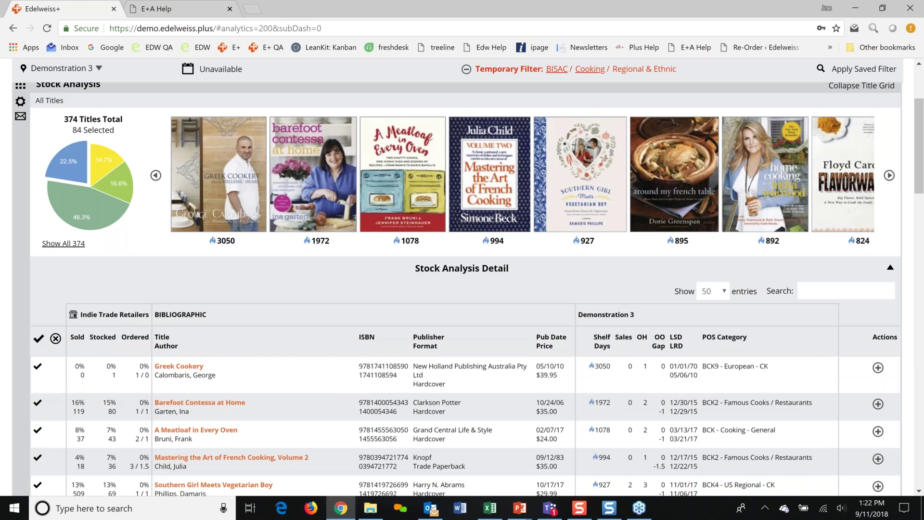
pyautogui.moveTo(418, 385)
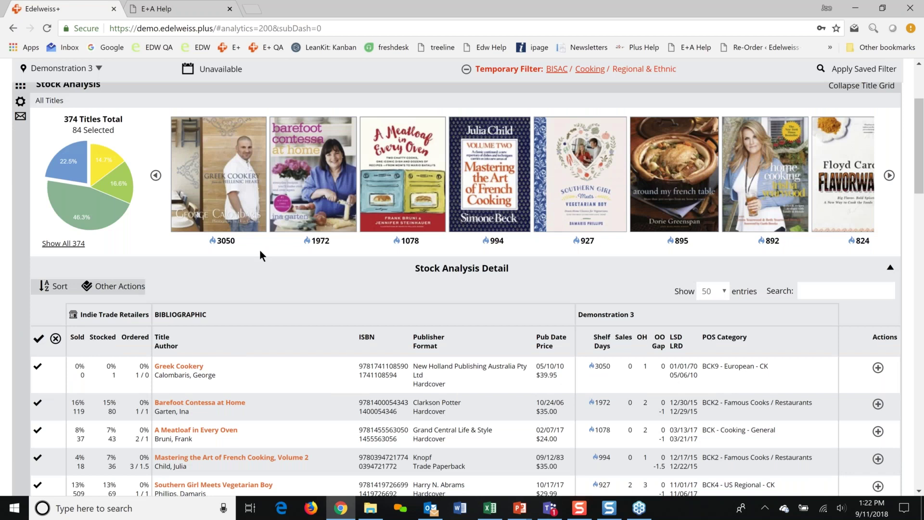
pyautogui.moveTo(229, 243)
# Examine the file export templates available for the selected titles, including E+Analytics Format, and leave the export dialog.
pyautogui.scroll(-3, 95, 388)
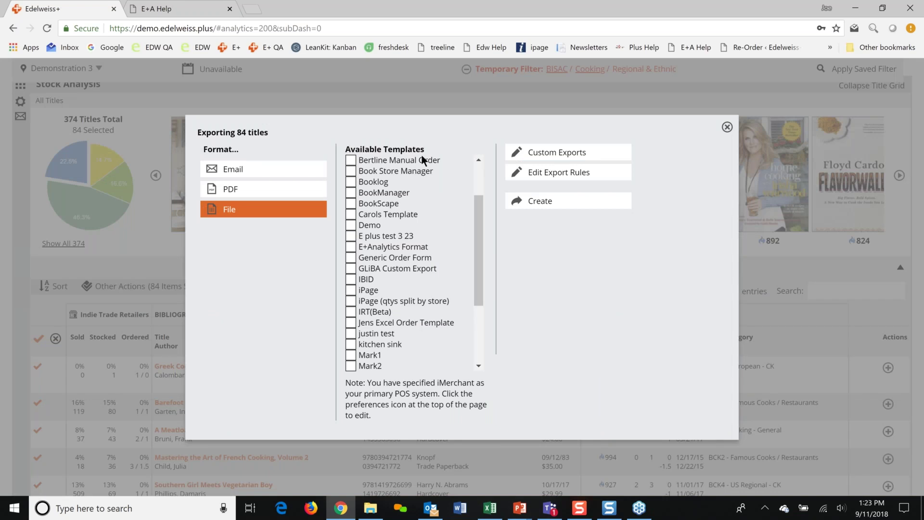
pyautogui.scroll(-1, 409, 192)
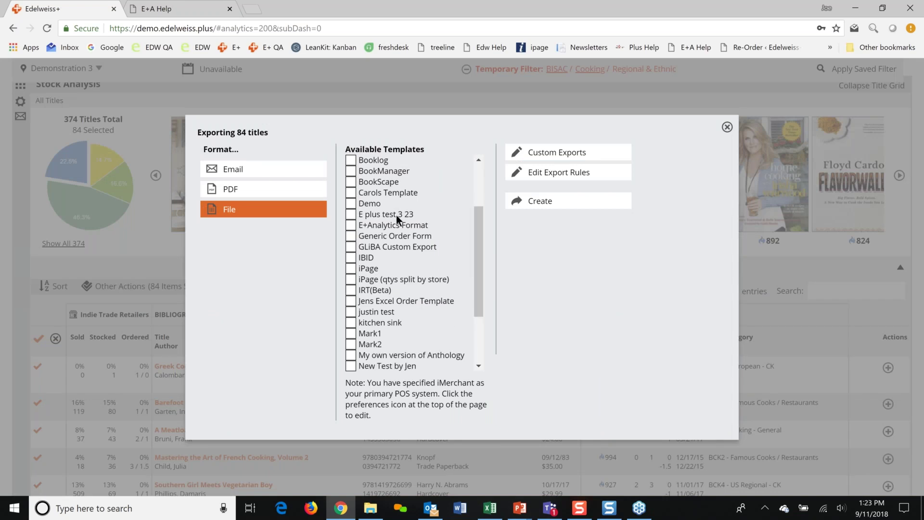
pyautogui.scroll(-3, 397, 215)
pyautogui.scroll(2, 413, 280)
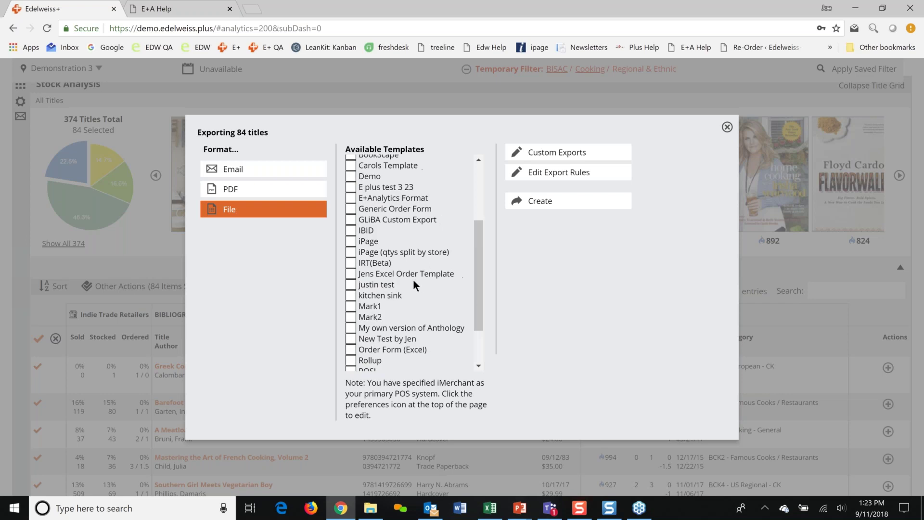
pyautogui.click(408, 198)
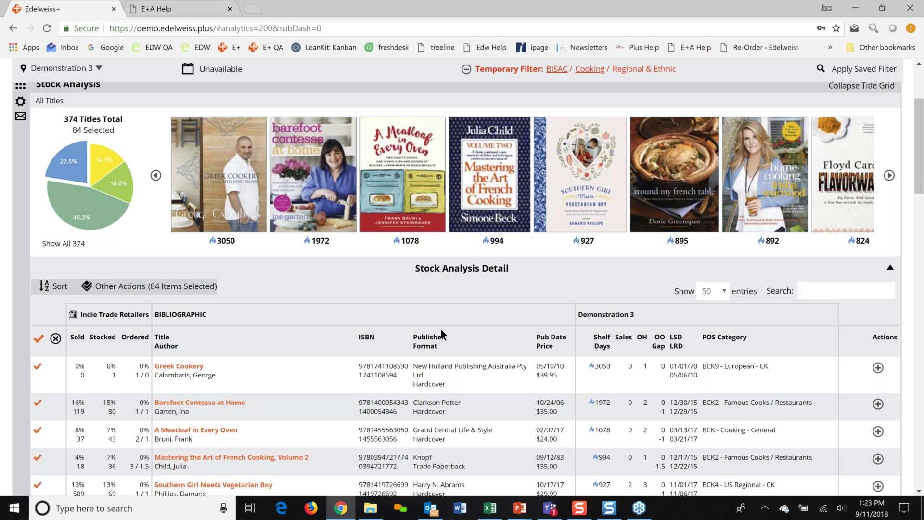
# Collapse the Stock Analysis title grid and show the orange slice's titles in the Most Popular Titles lane.
pyautogui.scroll(-1, 443, 333)
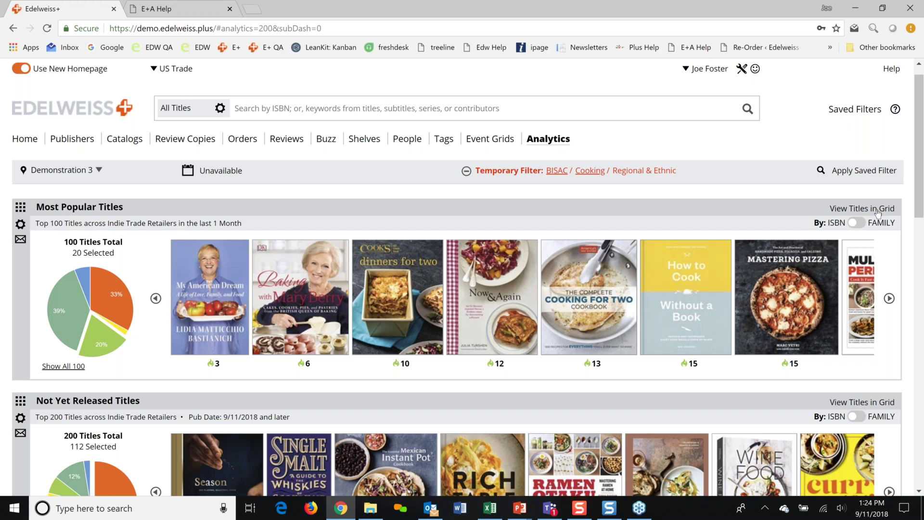
pyautogui.scroll(-3, 171, 194)
pyautogui.moveTo(171, 194)
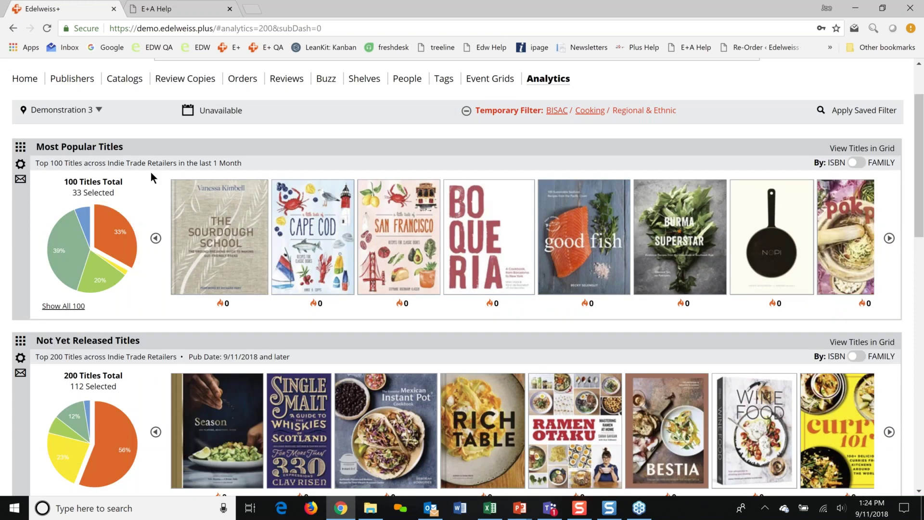
# Set the Most Popular Titles lane's market to Northern California Retailers and its time frame to 12 months back.
pyautogui.click(21, 164)
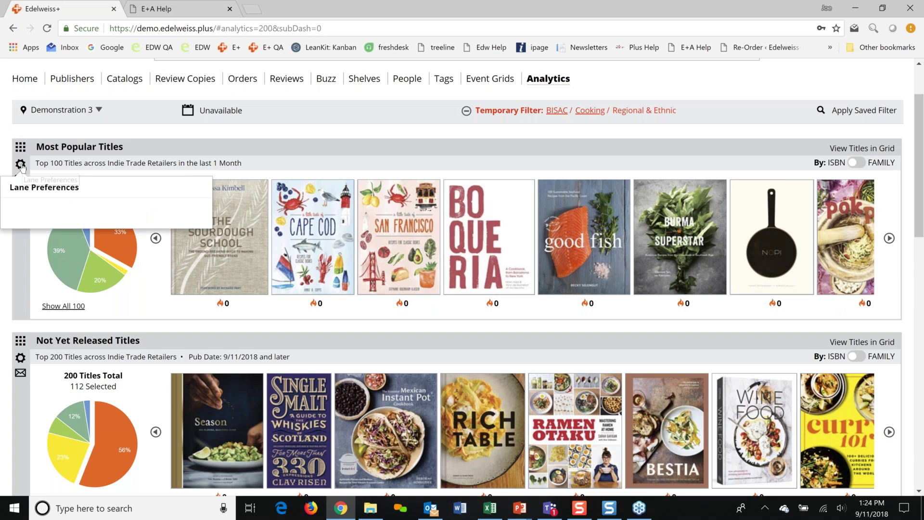
pyautogui.click(70, 227)
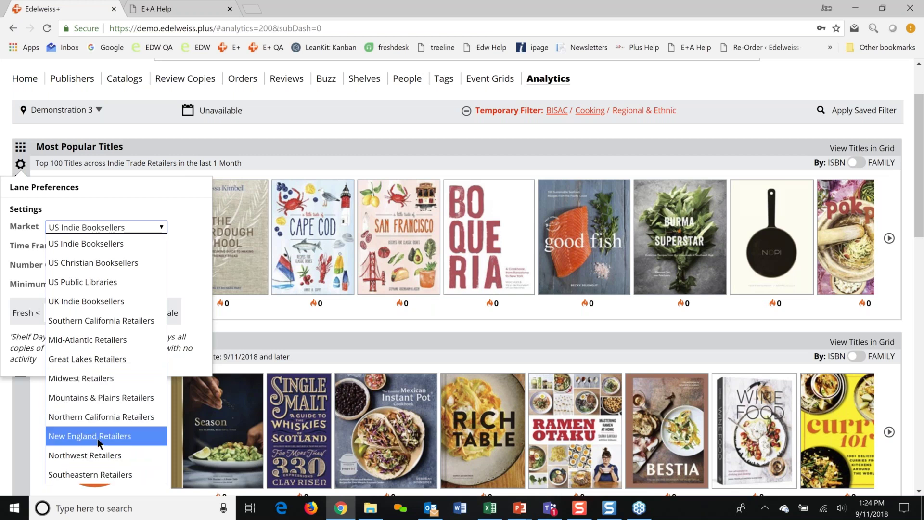
pyautogui.click(100, 419)
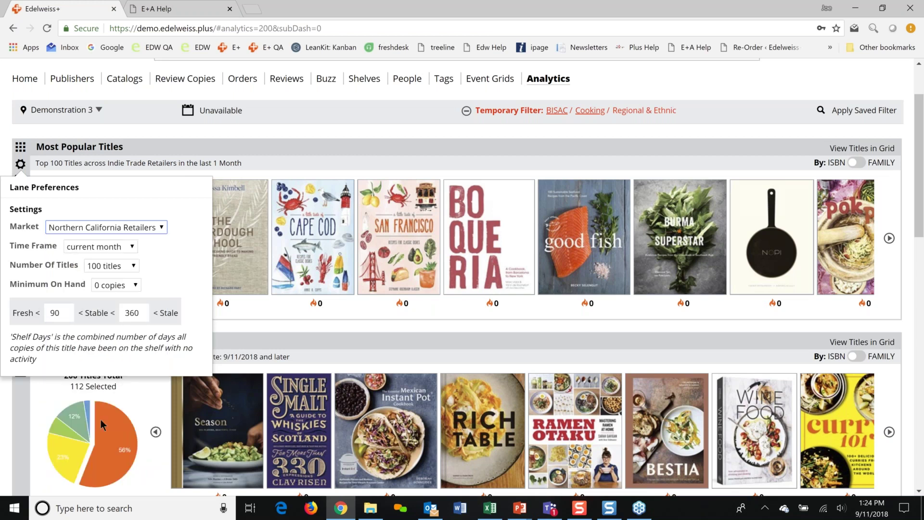
pyautogui.click(118, 249)
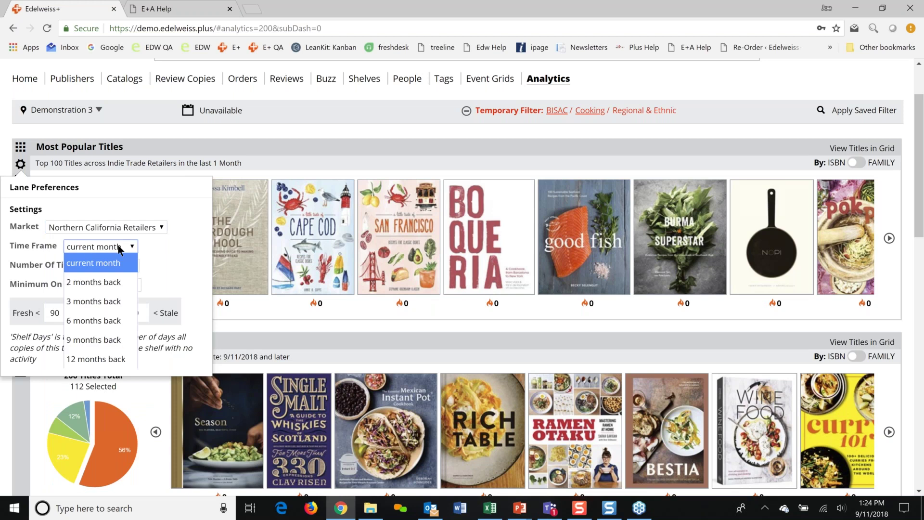
pyautogui.click(103, 357)
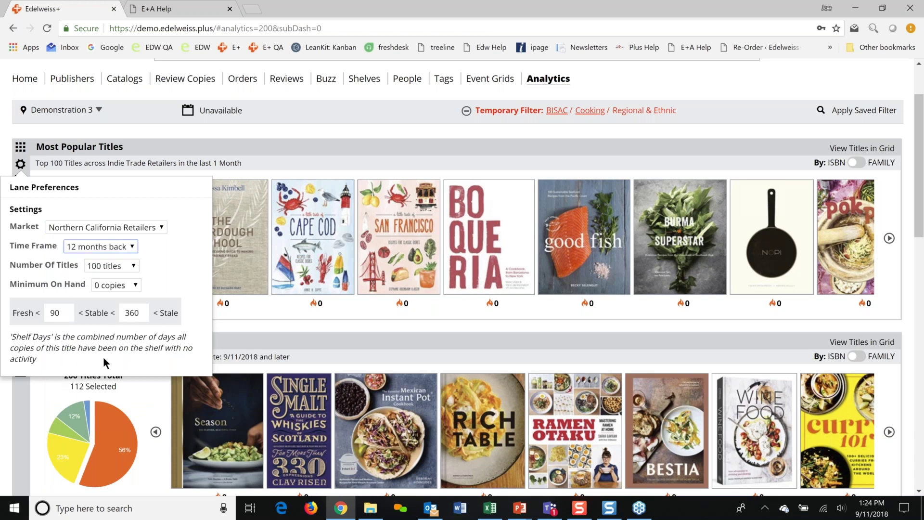
pyautogui.click(251, 326)
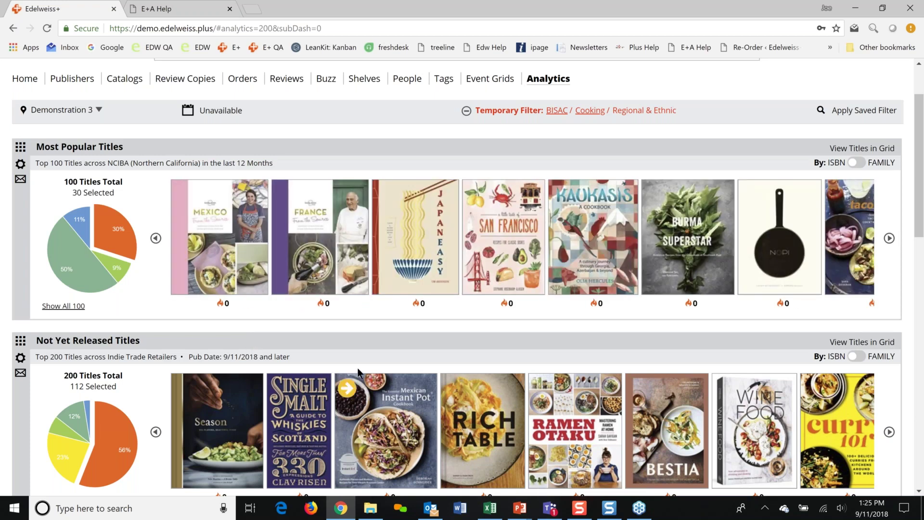
# Inspect the stock status and peer details of titles such as JapanEasy in the Most Popular Titles lane.
pyautogui.moveTo(227, 296)
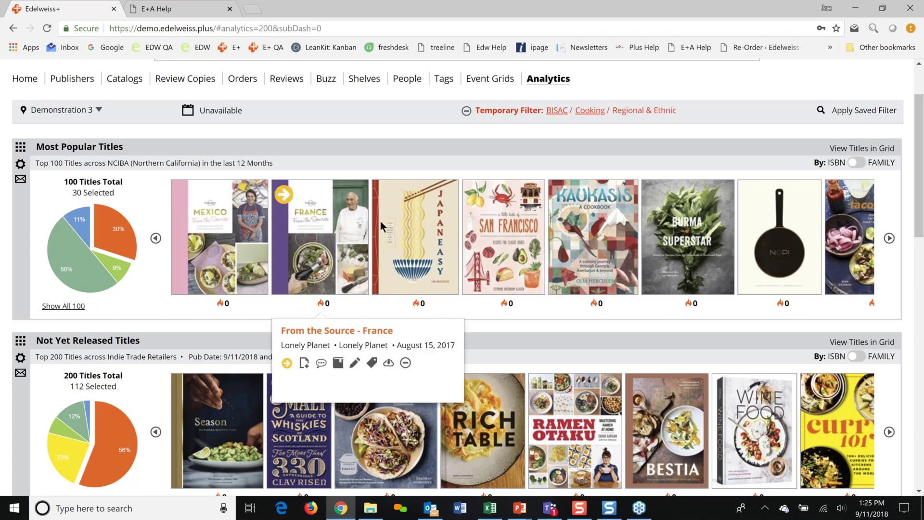
pyautogui.moveTo(380, 226)
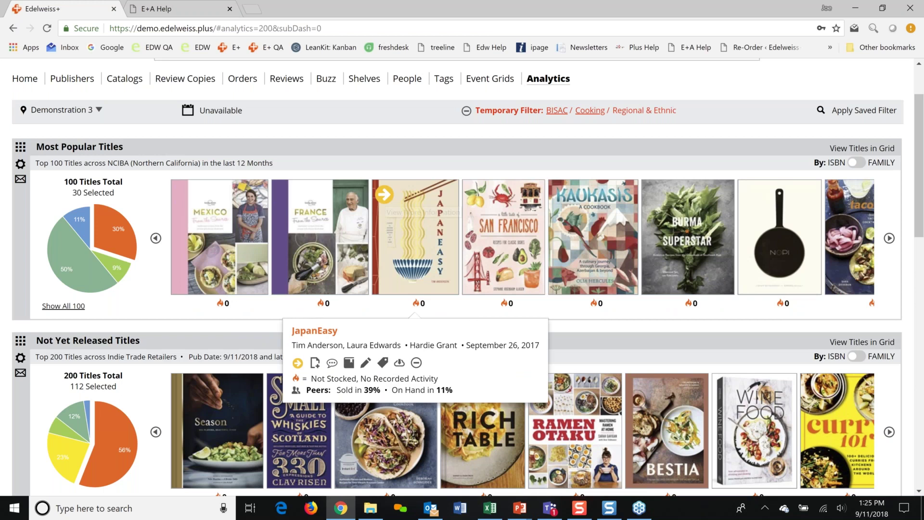
# Open JapanEasy's title details and examine its Peer Data, including regional on-hand and historical sales figures for Northern California Retailers.
pyautogui.click(388, 210)
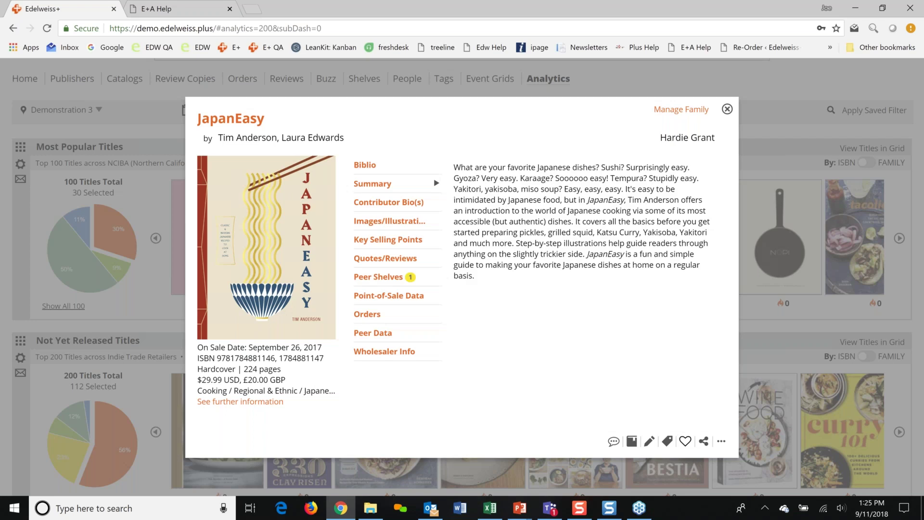
pyautogui.click(384, 334)
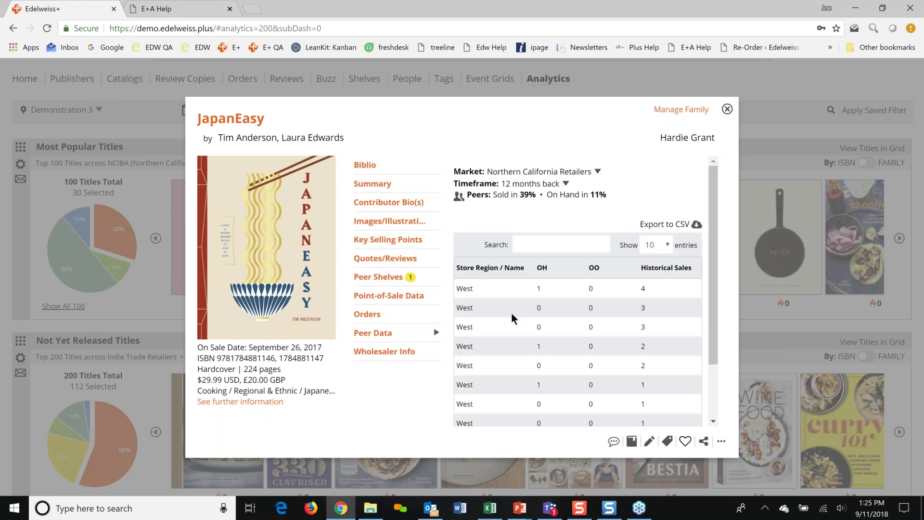
pyautogui.moveTo(474, 288); pyautogui.dragTo(459, 289)
pyautogui.doubleClick(466, 307)
pyautogui.scroll(-1, 487, 336)
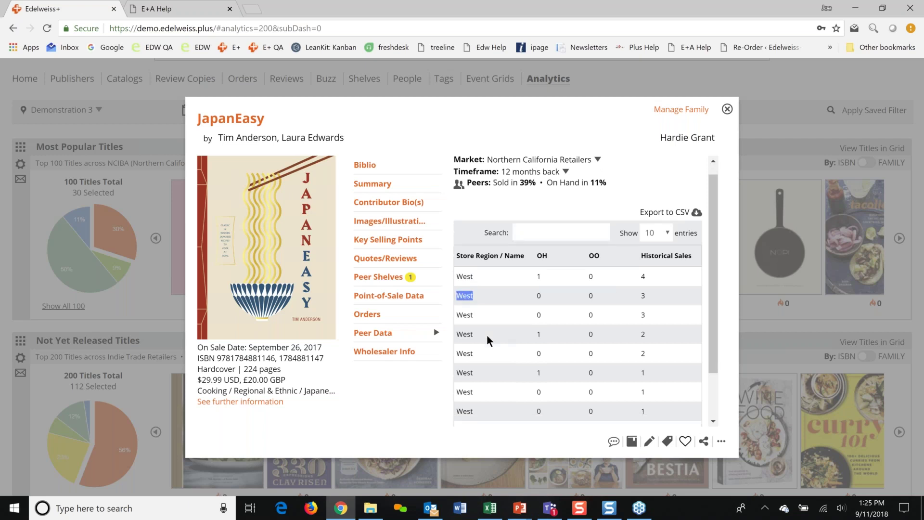
pyautogui.scroll(-2, 486, 340)
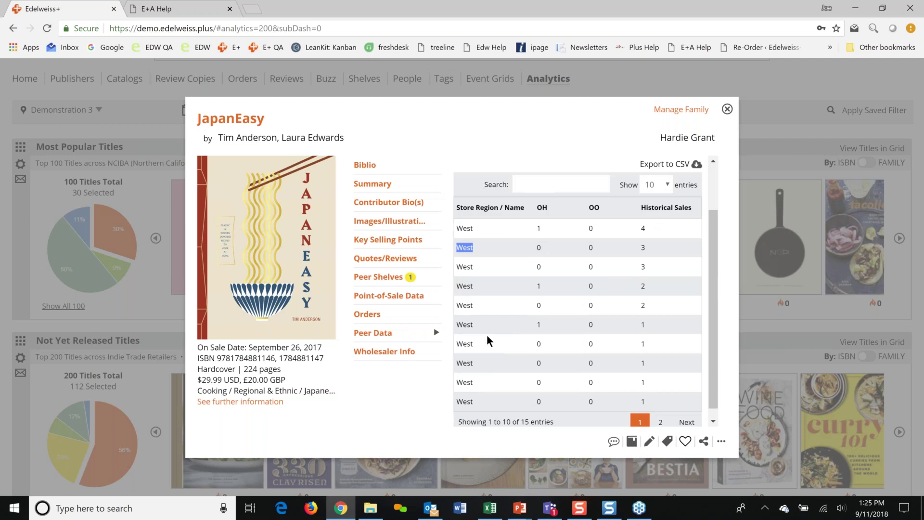
pyautogui.scroll(3, 487, 340)
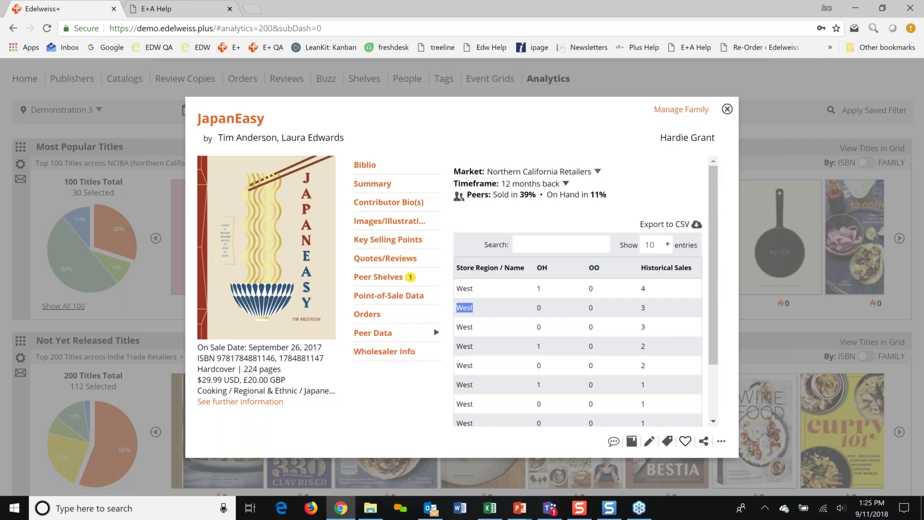
pyautogui.doubleClick(538, 288)
pyautogui.scroll(-1, 575, 339)
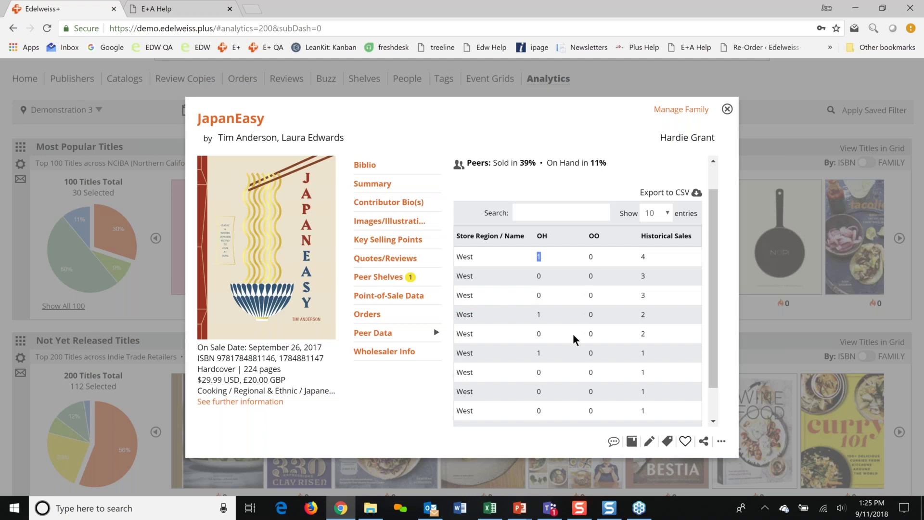
pyautogui.scroll(-1, 575, 339)
pyautogui.scroll(-1, 575, 340)
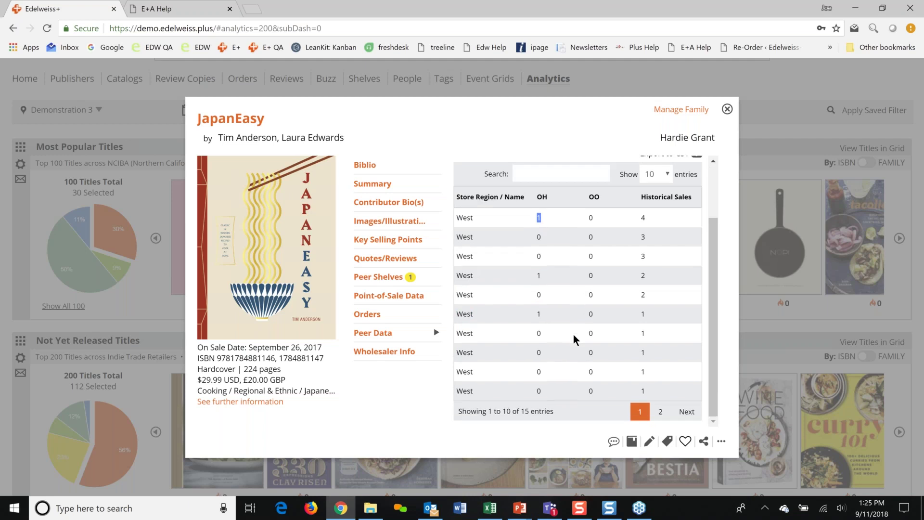
pyautogui.scroll(1, 575, 339)
pyautogui.doubleClick(642, 277)
pyautogui.click(668, 291)
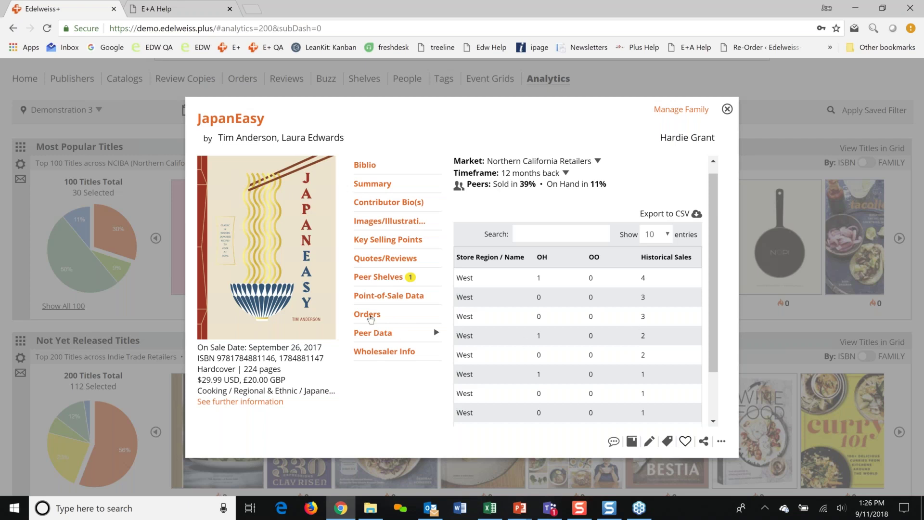
# Enter order quantities for JapanEasy in the Ingram Order, with 3 for Washington Ave. and 1 for Ashley St, and leave the title details.
pyautogui.click(367, 315)
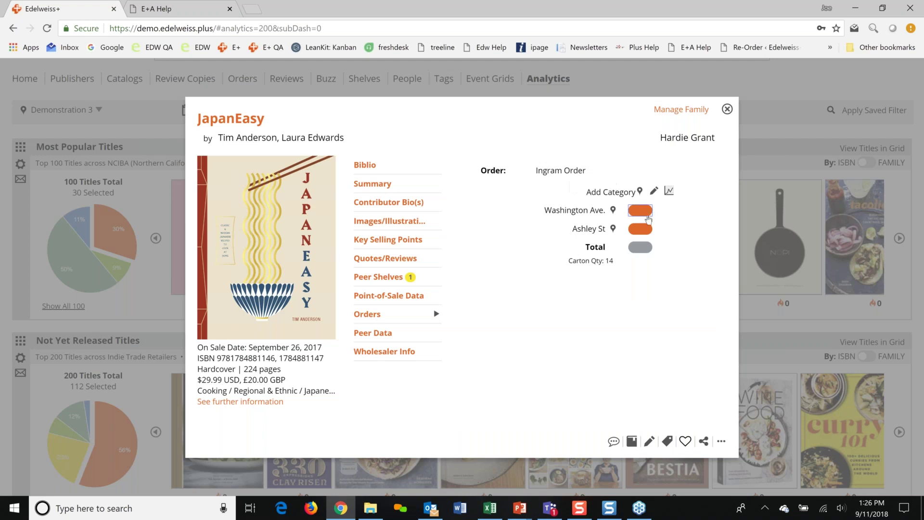
pyautogui.write('3')
pyautogui.click(643, 230)
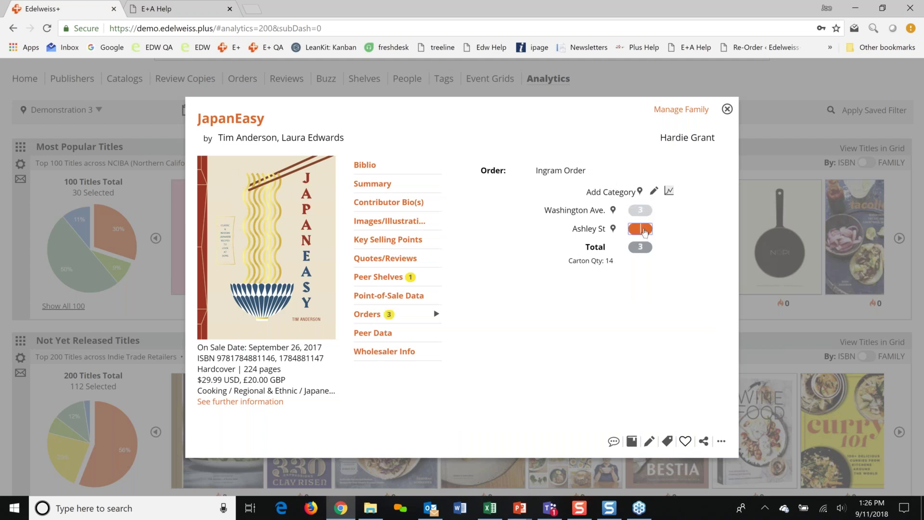
pyautogui.write('1')
pyautogui.press('Escape')
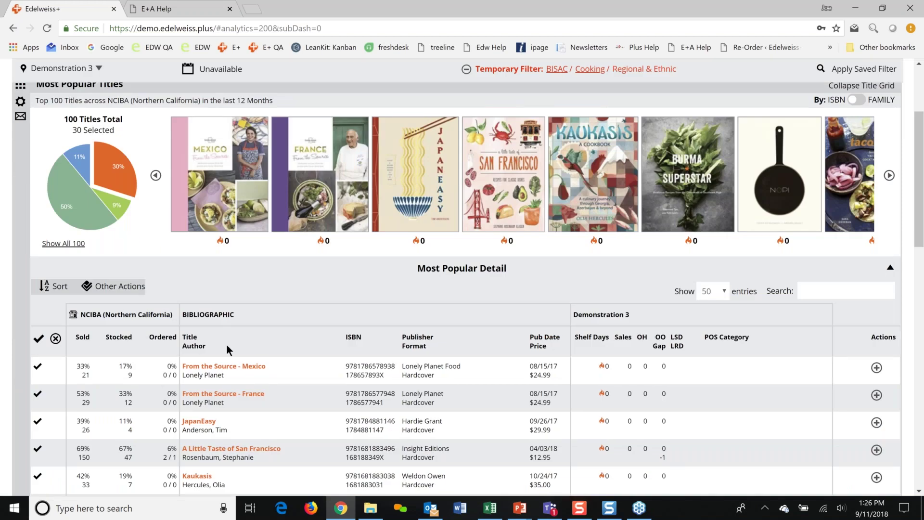
# Select all titles in the Most Popular detail grid and tag them "missing titles".
pyautogui.click(117, 287)
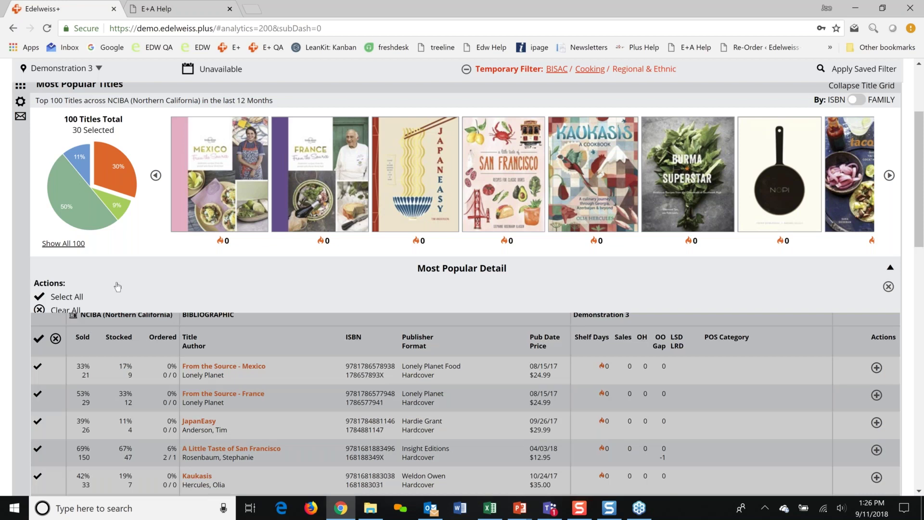
pyautogui.click(114, 342)
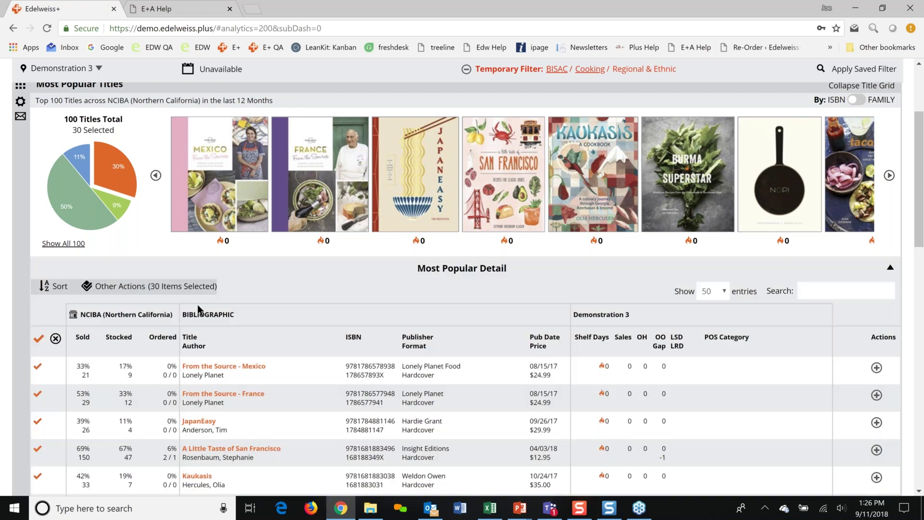
pyautogui.click(193, 288)
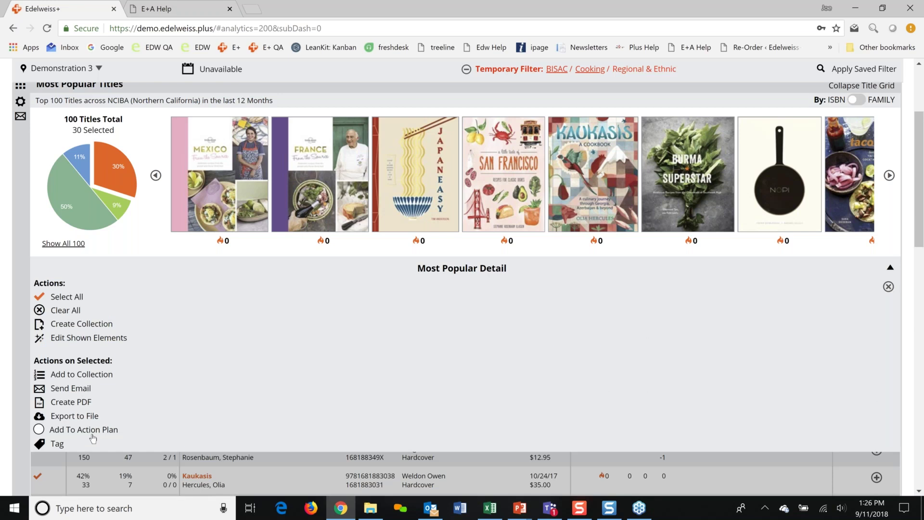
pyautogui.click(92, 434)
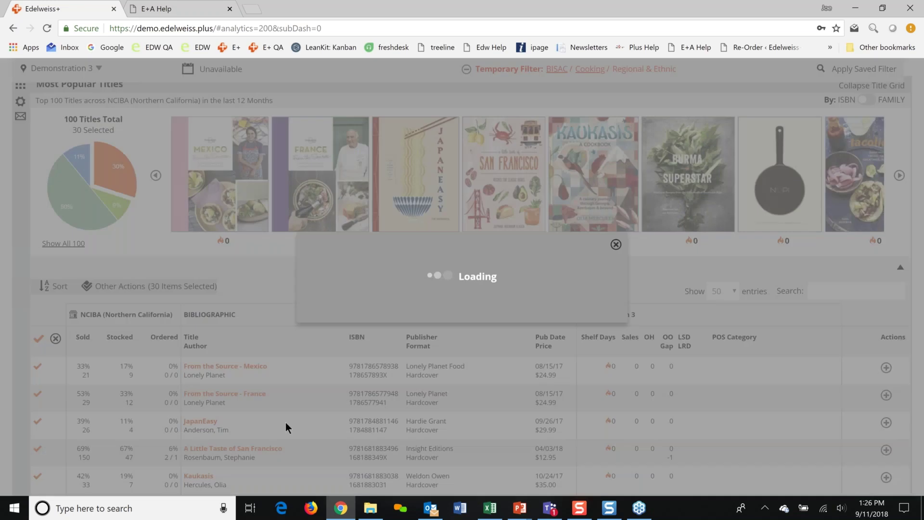
pyautogui.write('missing titles')
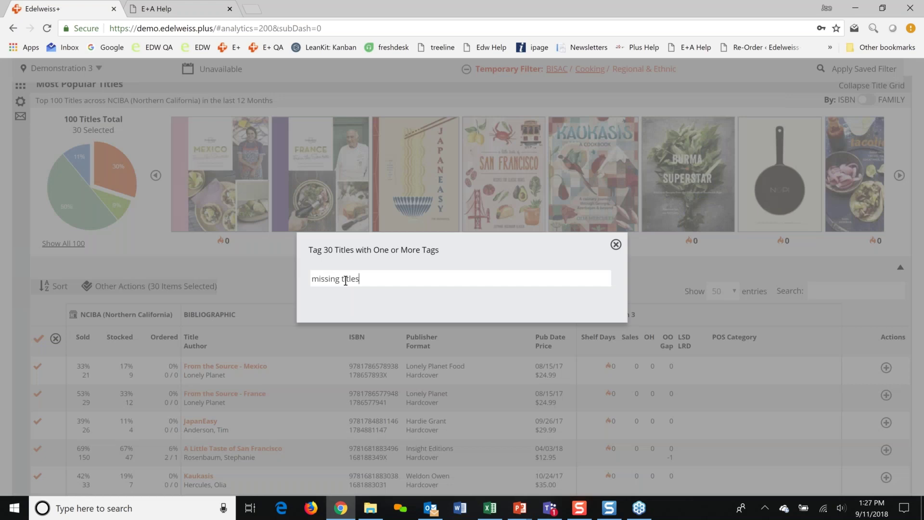
pyautogui.press('Return')
pyautogui.click(589, 308)
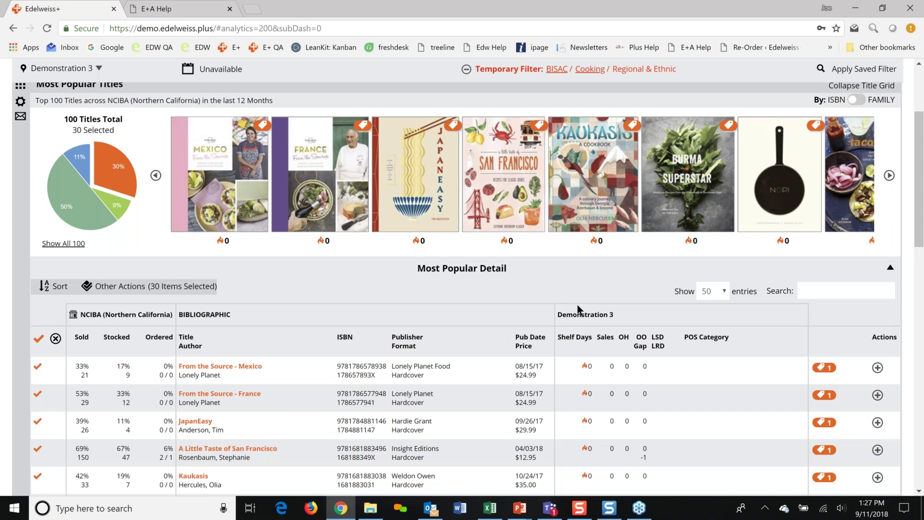
# List the titles carrying your "missing titles" tag on the Tags page and look through them in full screen.
pyautogui.scroll(3, 577, 304)
pyautogui.click(444, 158)
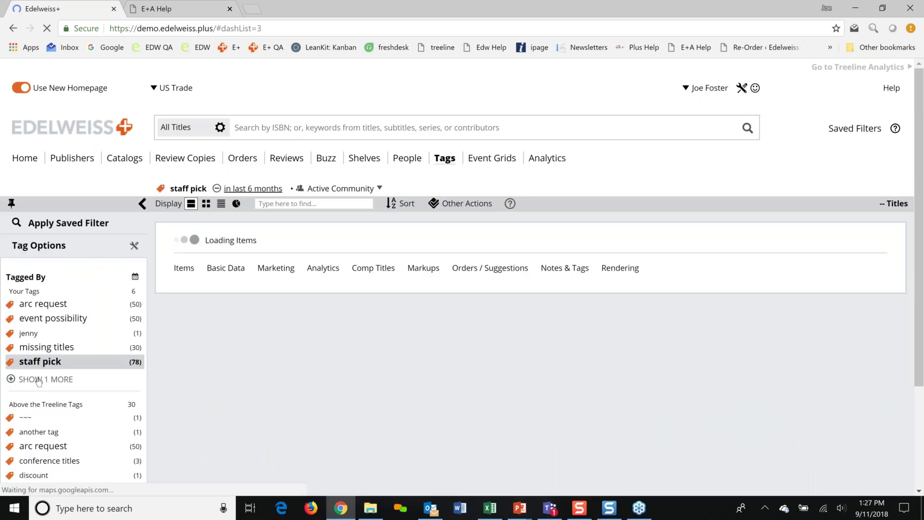
pyautogui.click(70, 350)
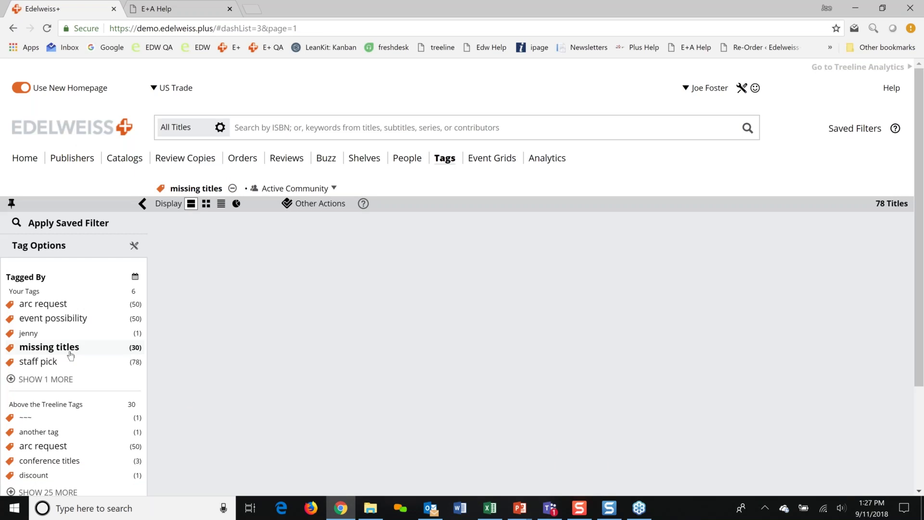
pyautogui.click(71, 353)
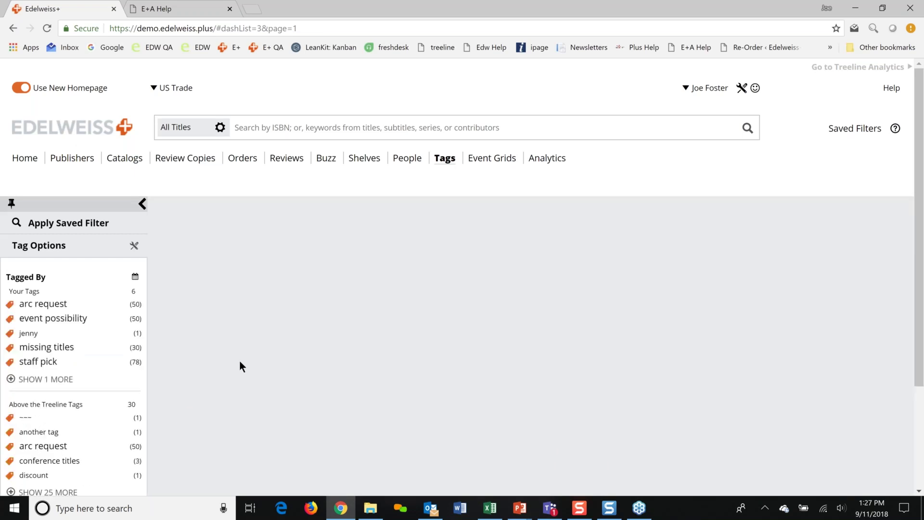
pyautogui.click(71, 350)
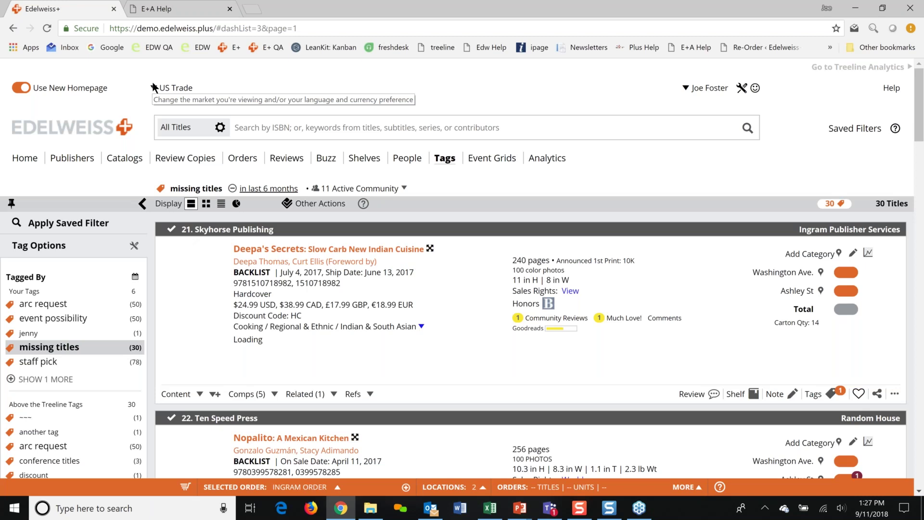
pyautogui.press('F11')
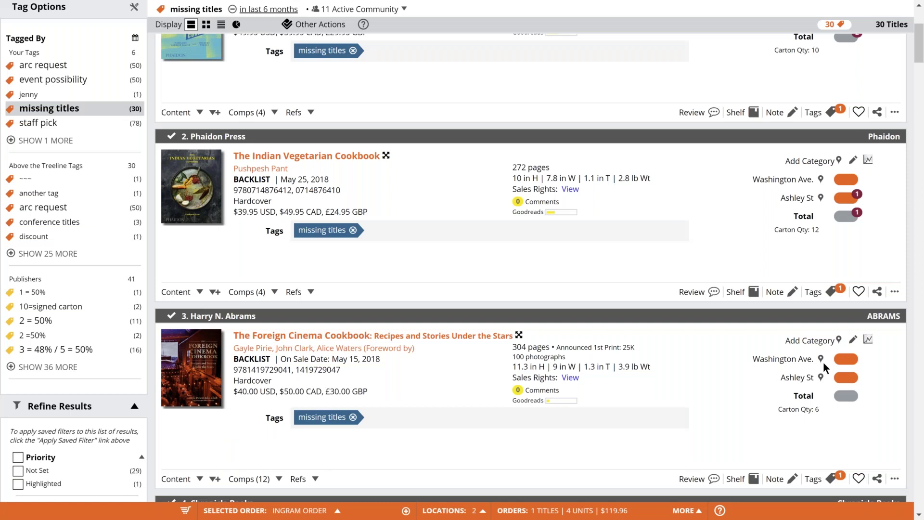
pyautogui.scroll(-1, 823, 362)
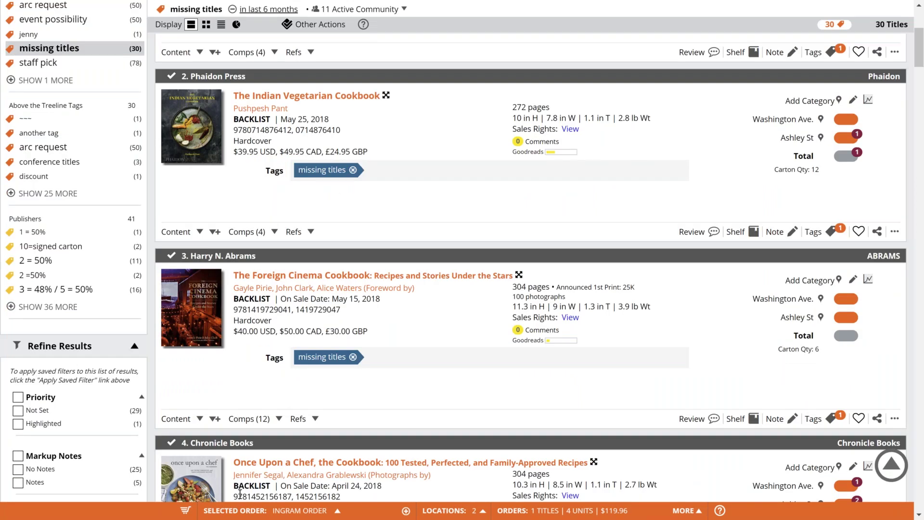
pyautogui.scroll(5, 240, 494)
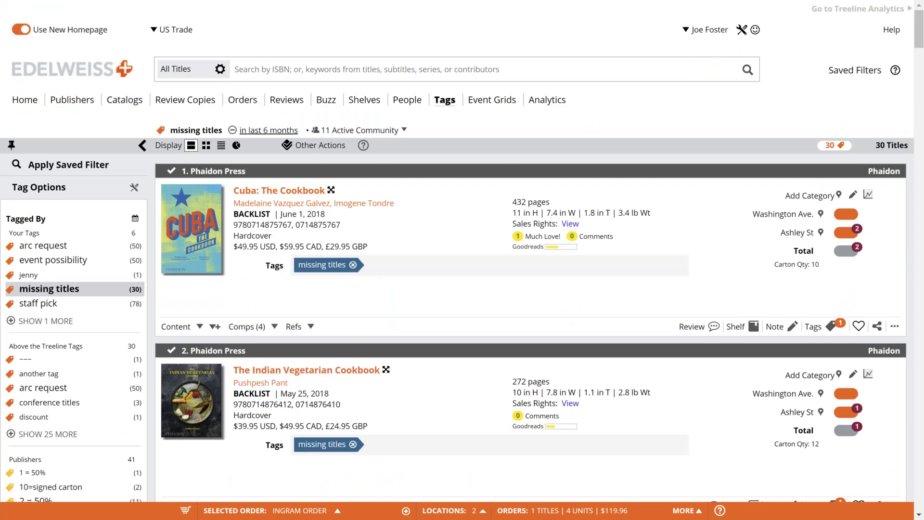
# Return to the Analytics dashboard and filter it through Category Performance Comparison to Cooking / Courses & Dishes / Desserts.
pyautogui.click(549, 100)
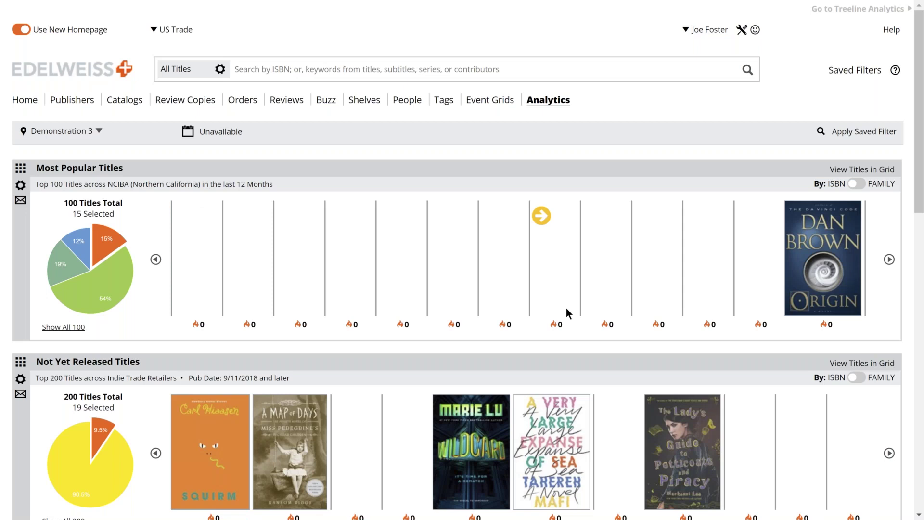
pyautogui.scroll(-1, 590, 181)
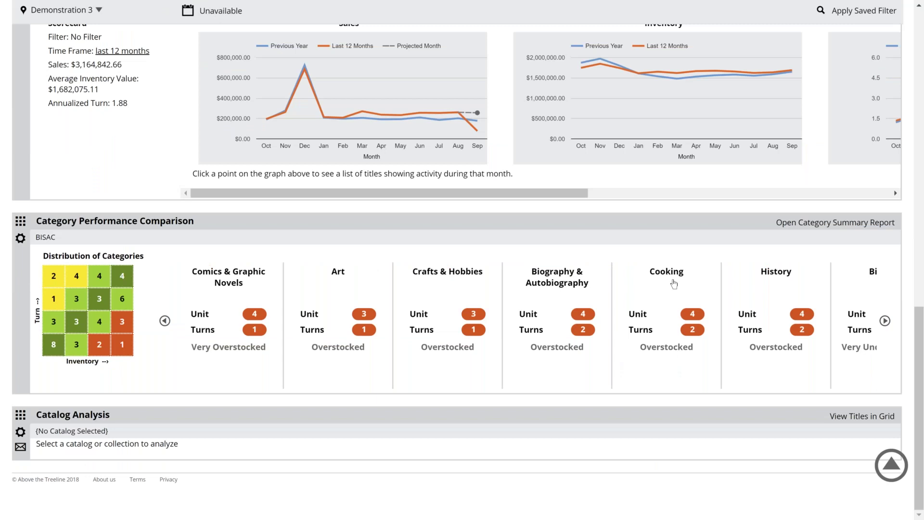
pyautogui.click(673, 284)
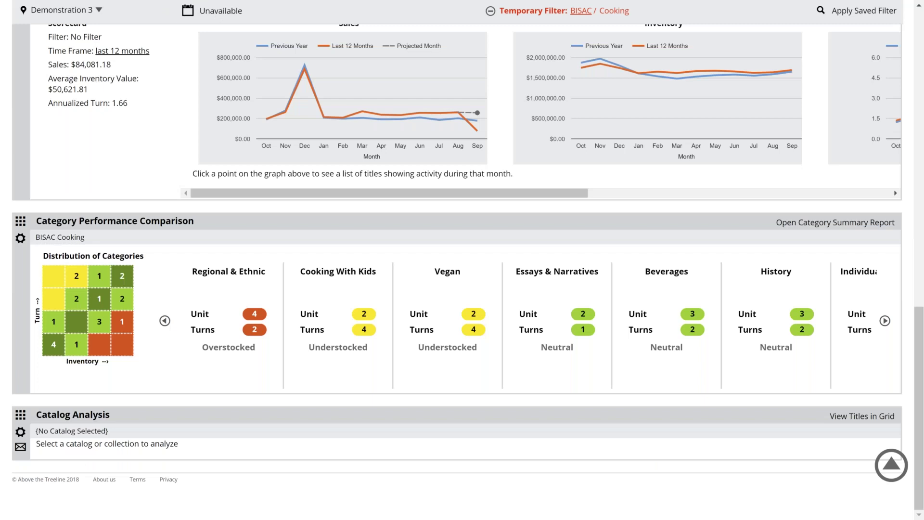
pyautogui.click(885, 320)
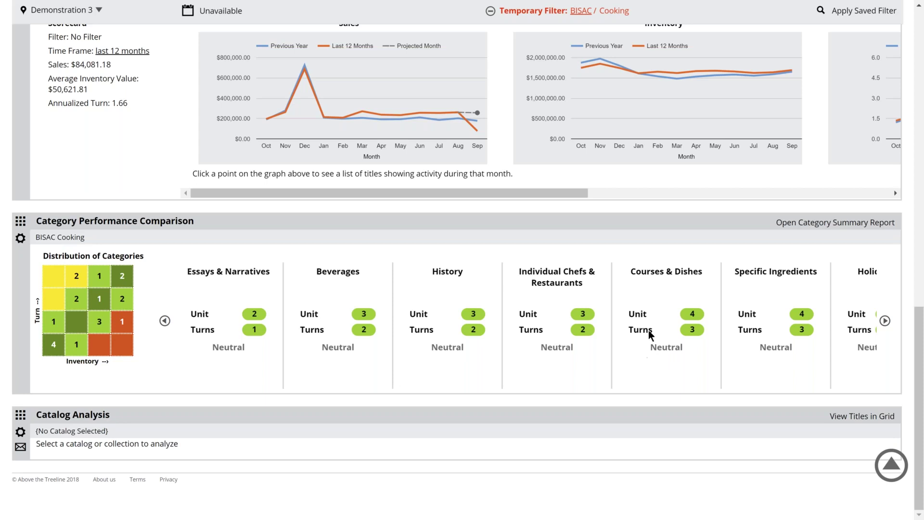
pyautogui.click(634, 315)
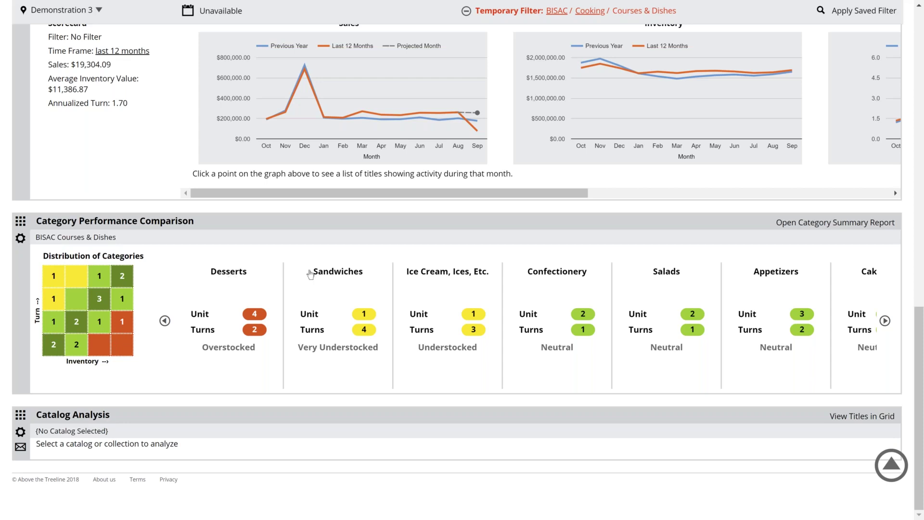
pyautogui.click(226, 273)
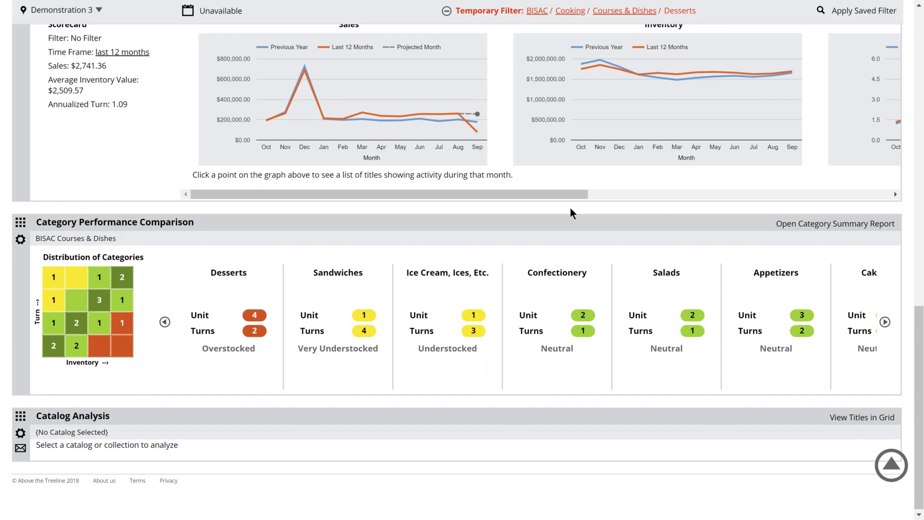
# Examine the title lanes filtered to Desserts and the Historical Overview, including the Feb 2017 point on the Sales graph.
pyautogui.scroll(10, 573, 208)
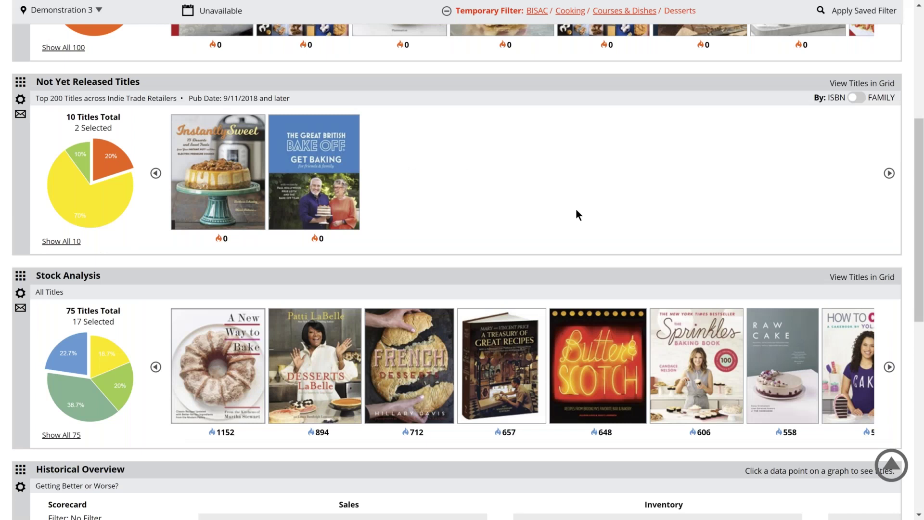
pyautogui.scroll(2, 133, 321)
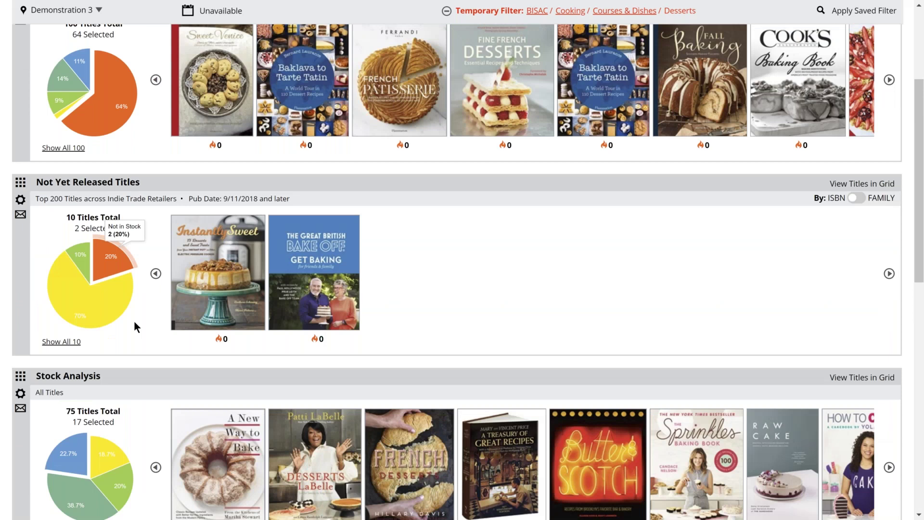
pyautogui.scroll(-5, 133, 320)
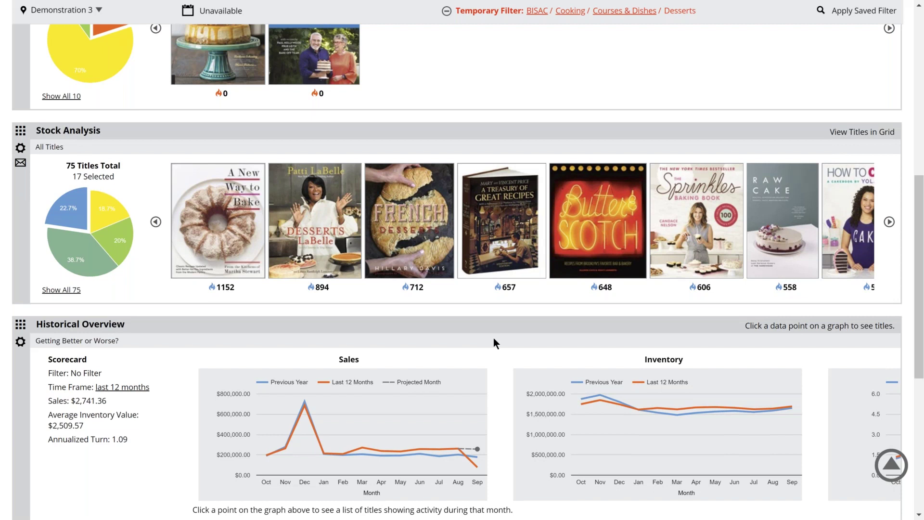
pyautogui.scroll(-3, 91, 315)
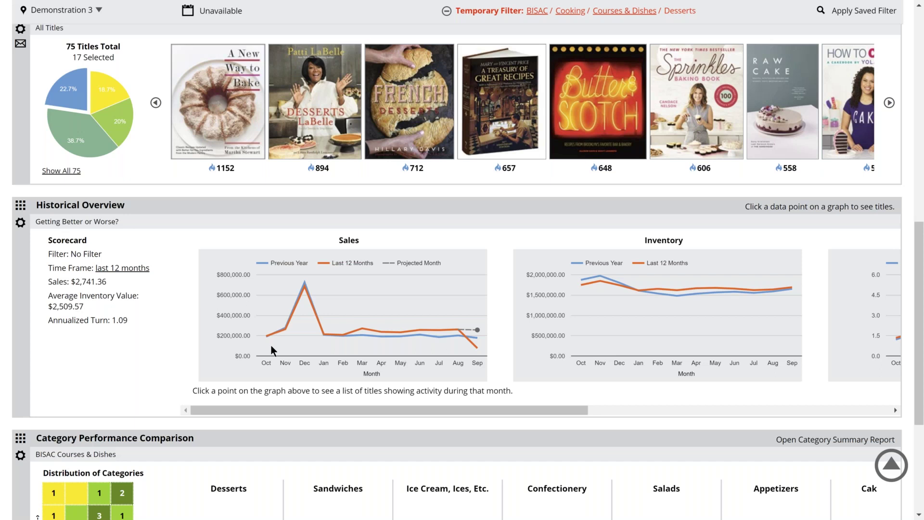
pyautogui.moveTo(345, 340)
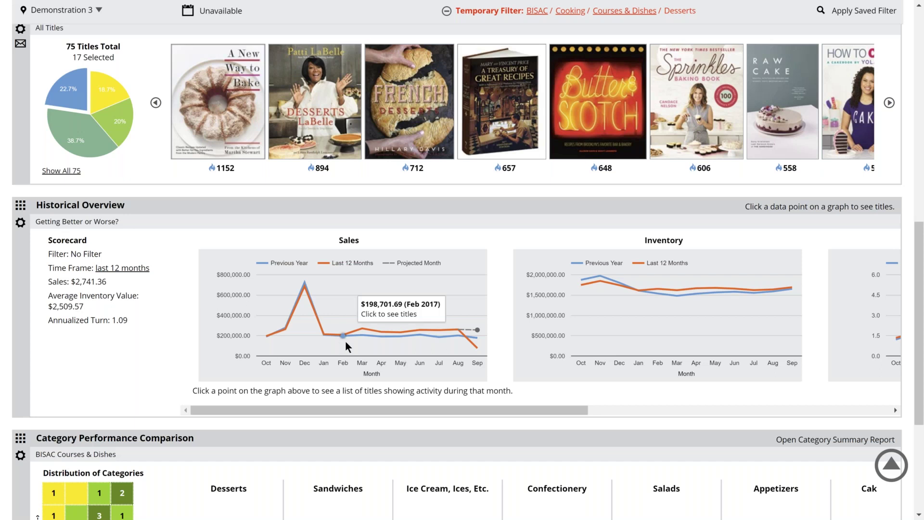
# Examine the lanes filtered to Desserts, including the peer data for French Patisserie and the NCIBA basis of Most Popular Titles.
pyautogui.scroll(-1, 346, 343)
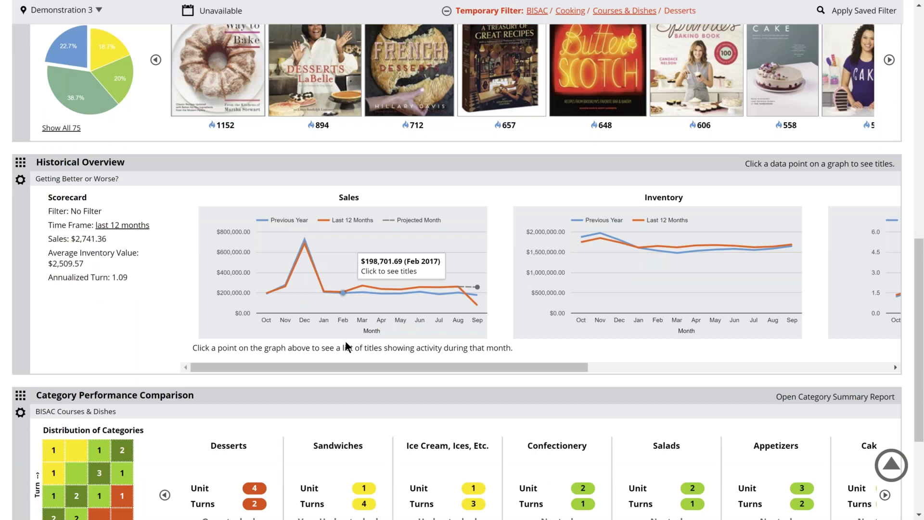
pyautogui.scroll(10, 511, 364)
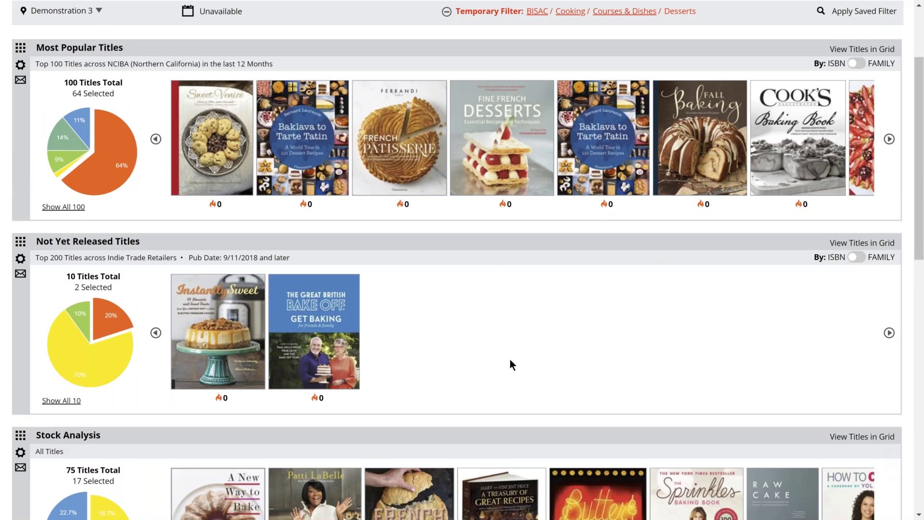
pyautogui.scroll(3, 510, 359)
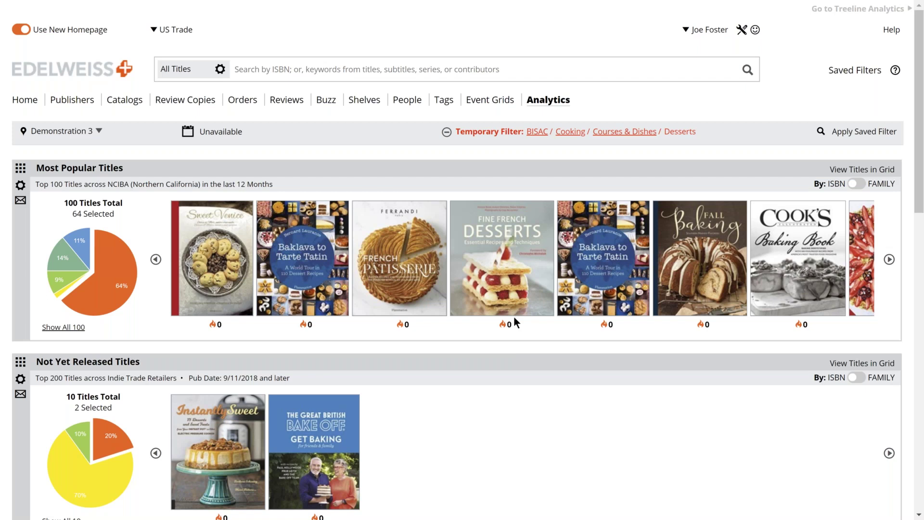
pyautogui.moveTo(386, 249)
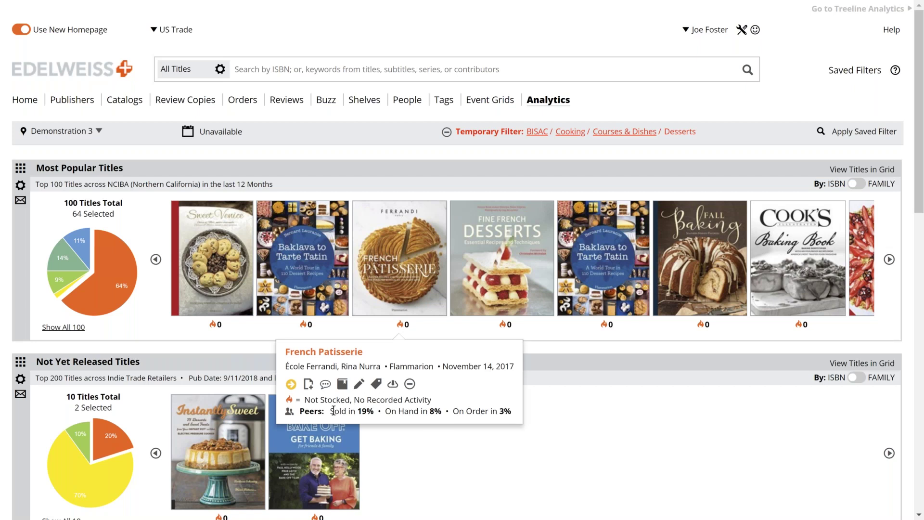
pyautogui.moveTo(337, 409)
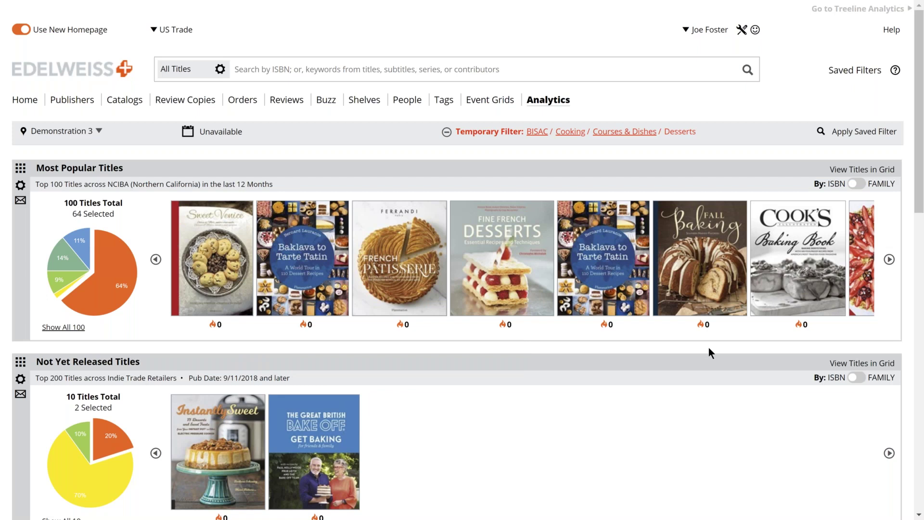
pyautogui.scroll(-1, 708, 353)
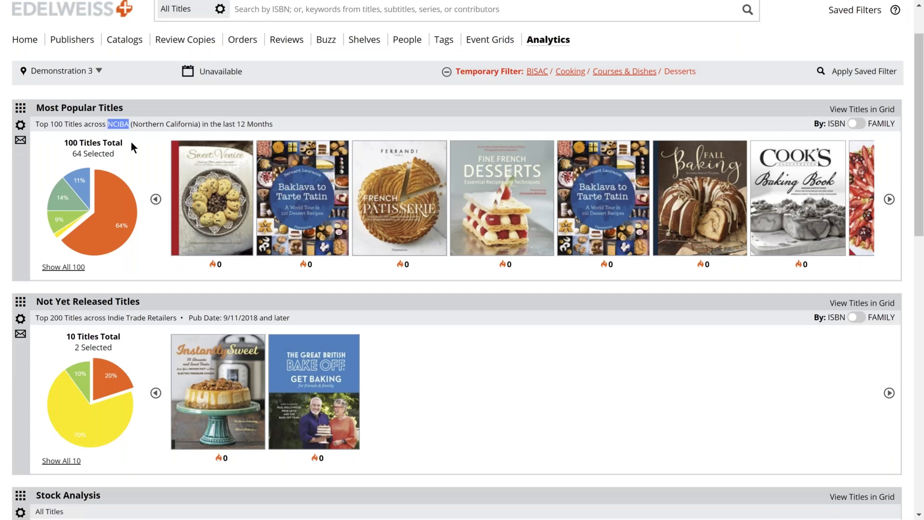
pyautogui.moveTo(235, 149)
pyautogui.scroll(-1, 164, 226)
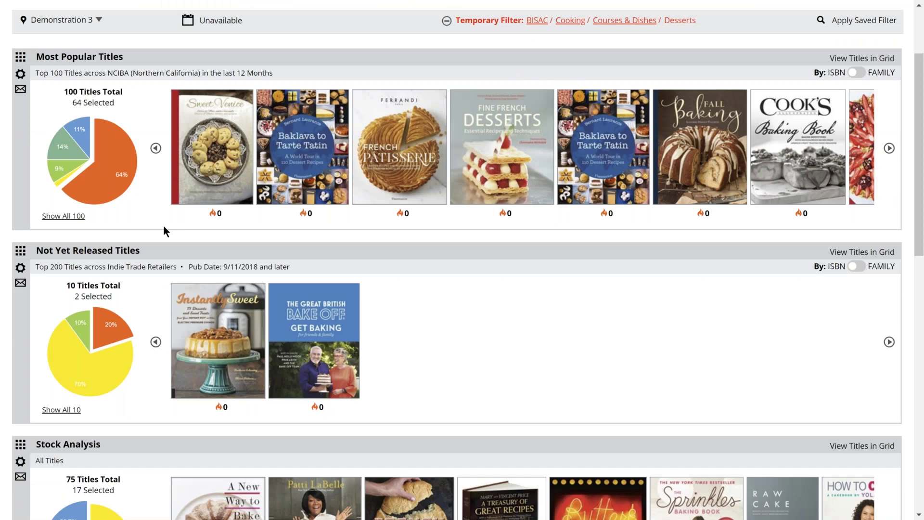
# Clear the temporary Desserts filter and set the Category Performance Comparison lane to compare by POS Category.
pyautogui.scroll(2, 447, 140)
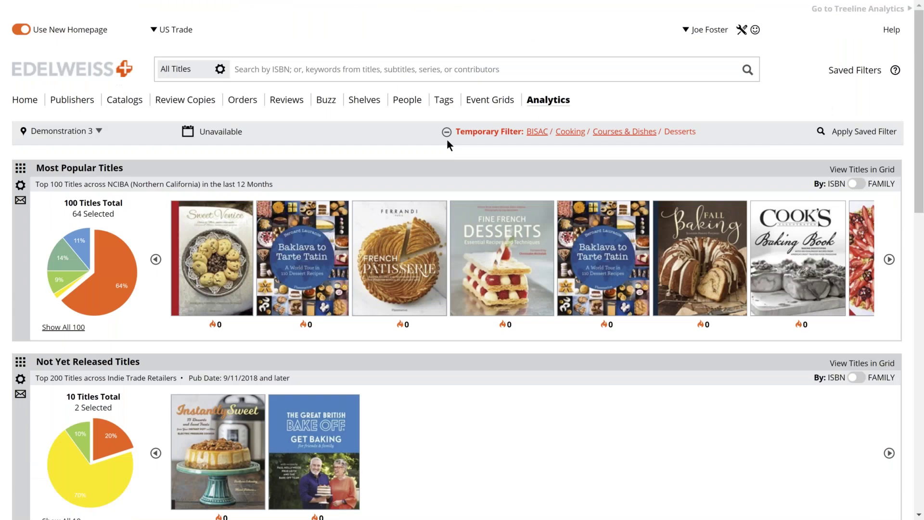
pyautogui.click(447, 139)
pyautogui.scroll(-10, 450, 202)
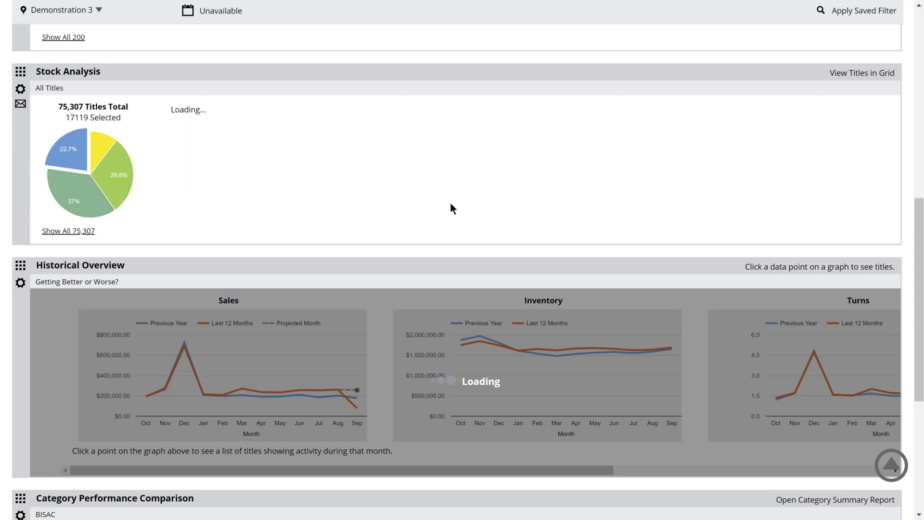
pyautogui.scroll(-5, 201, 270)
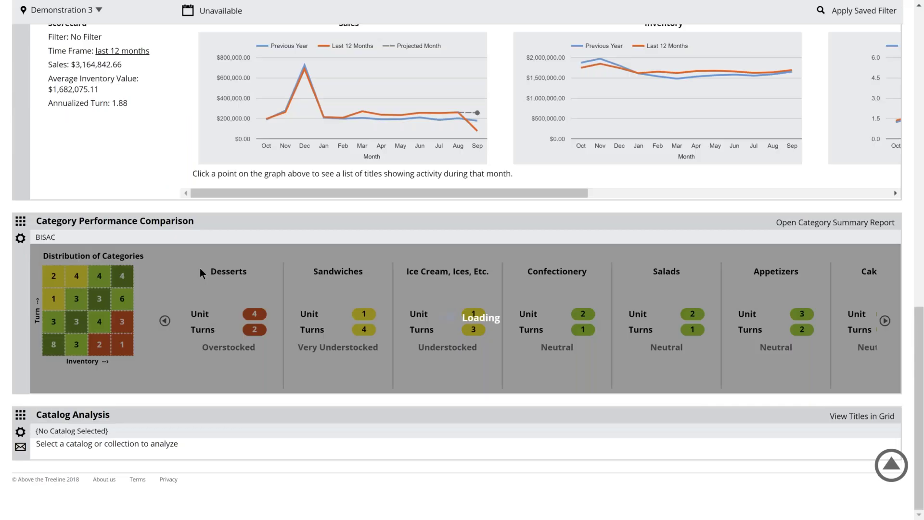
pyautogui.click(21, 238)
pyautogui.click(64, 194)
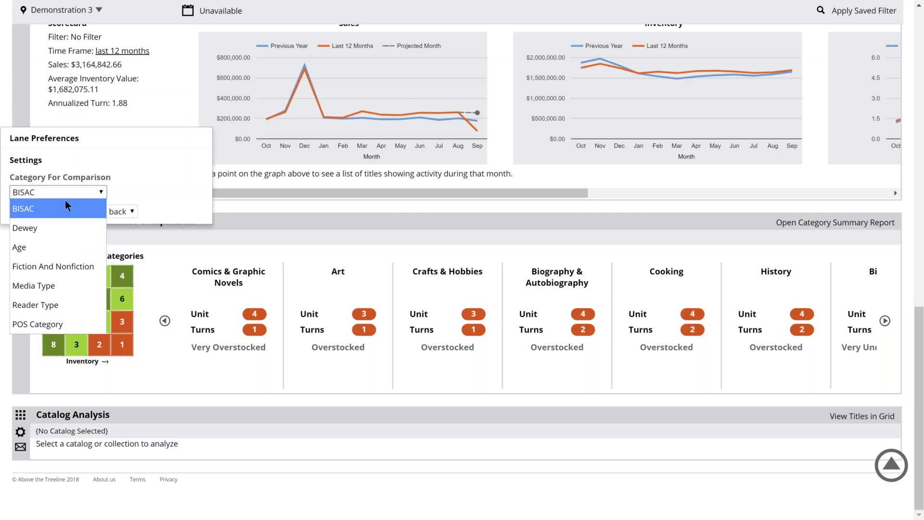
pyautogui.click(43, 323)
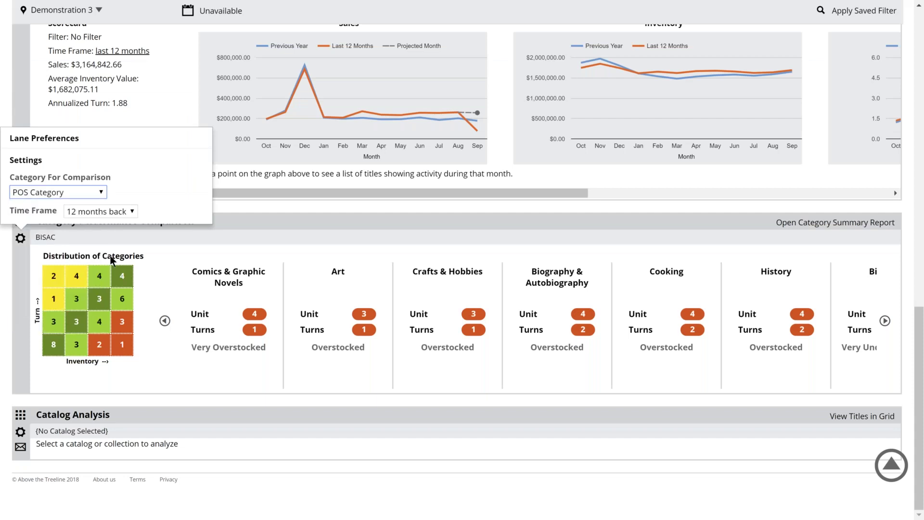
pyautogui.click(161, 251)
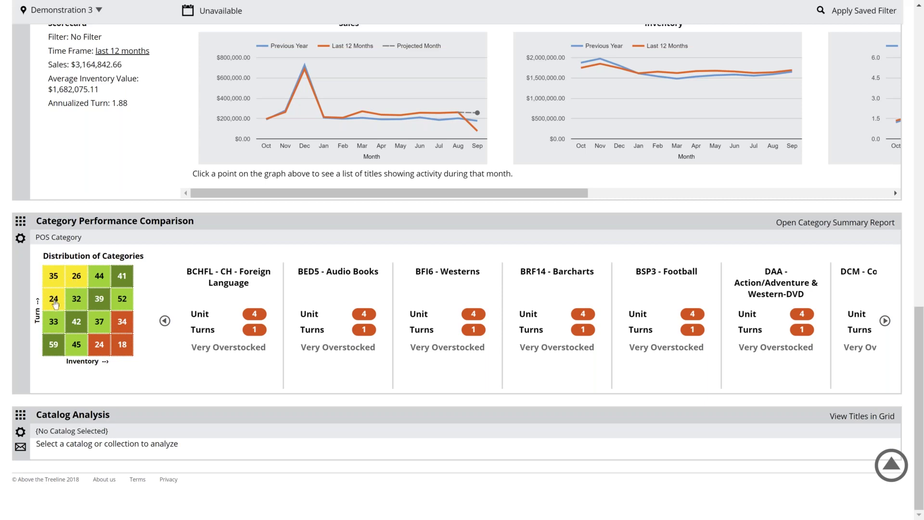
# Filter the dashboard to the Understocked category BCK1 - Beginner Cooking and review its Stock Analysis and Historical Overview.
pyautogui.click(77, 280)
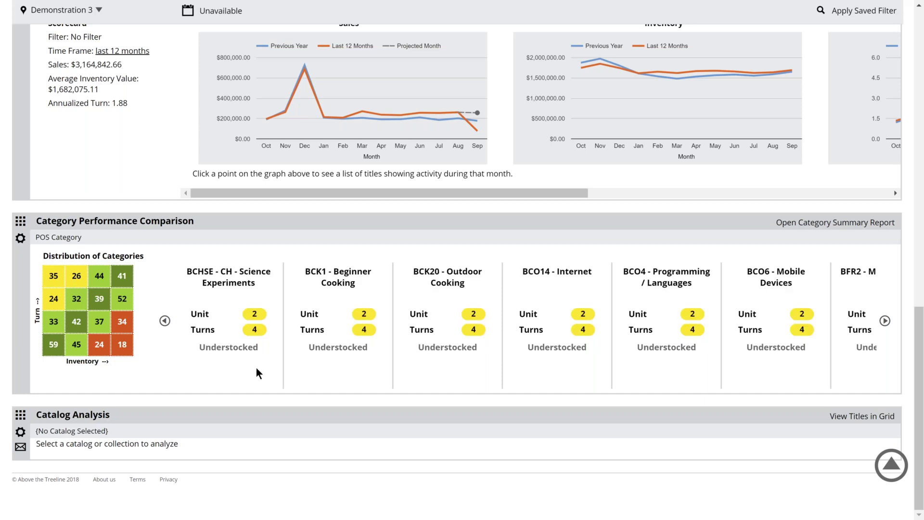
pyautogui.click(348, 288)
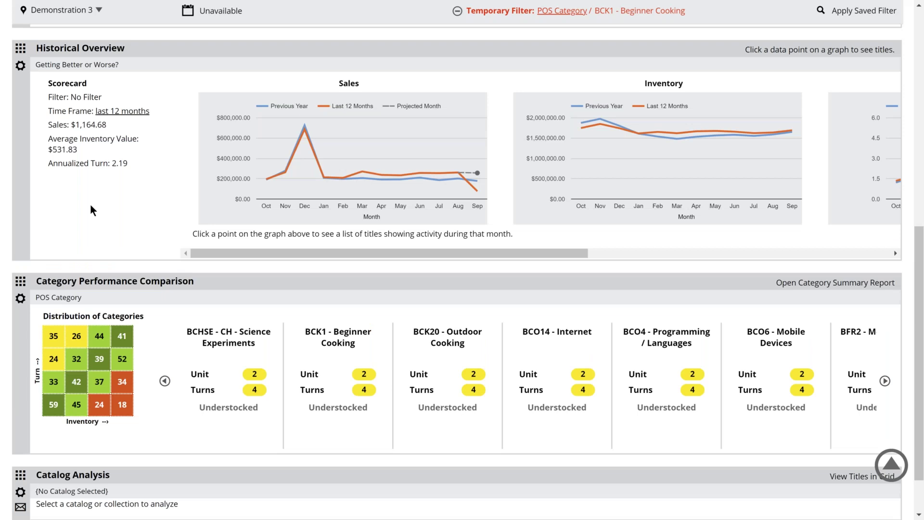
pyautogui.scroll(1, 91, 204)
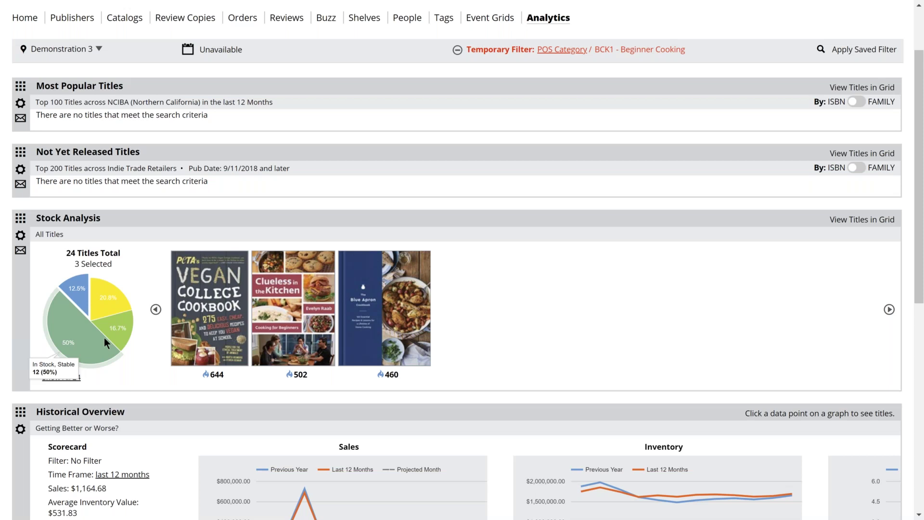
pyautogui.moveTo(117, 327)
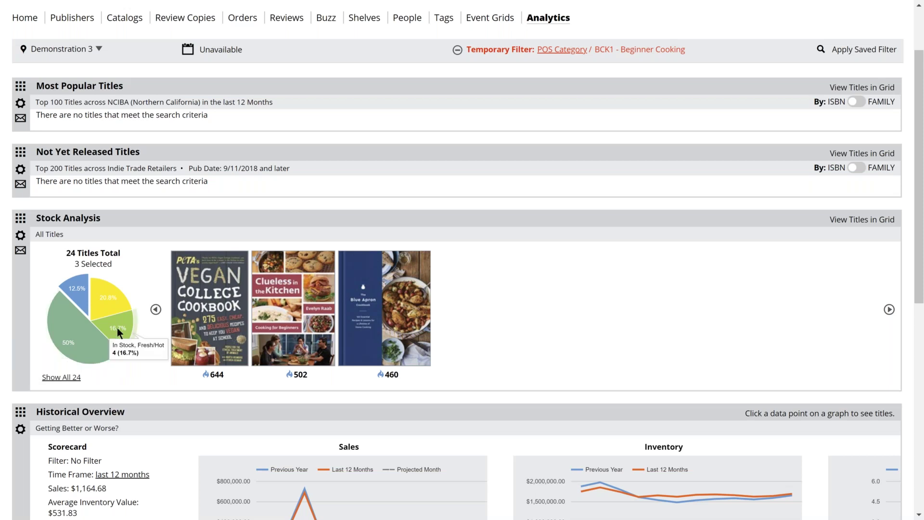
pyautogui.scroll(-1, 117, 328)
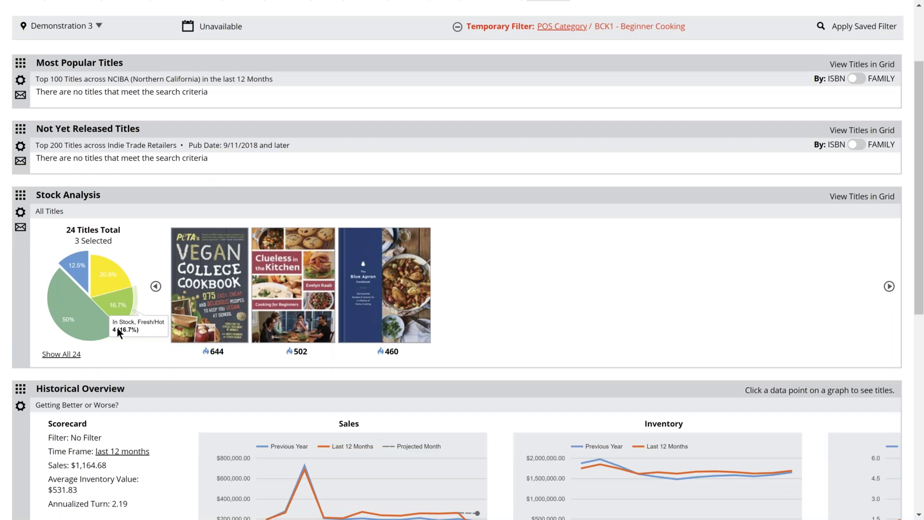
pyautogui.scroll(-5, 117, 328)
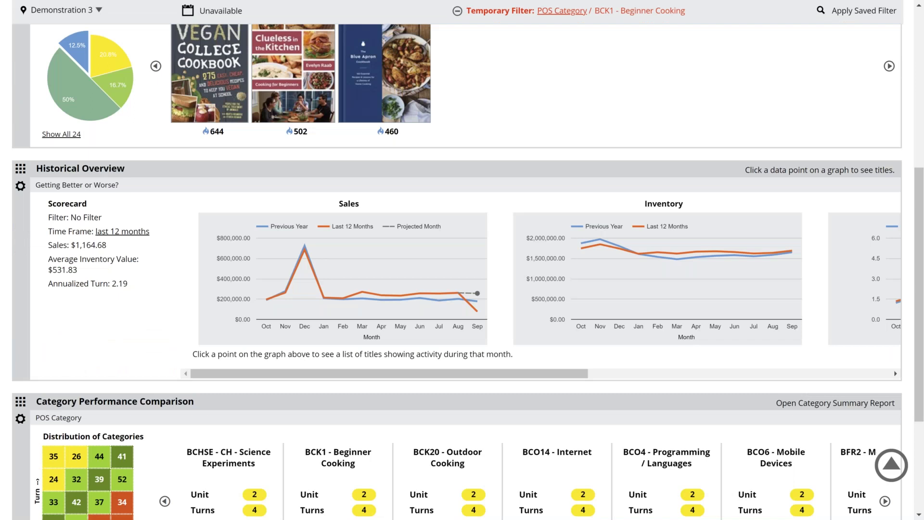
pyautogui.scroll(7, 130, 315)
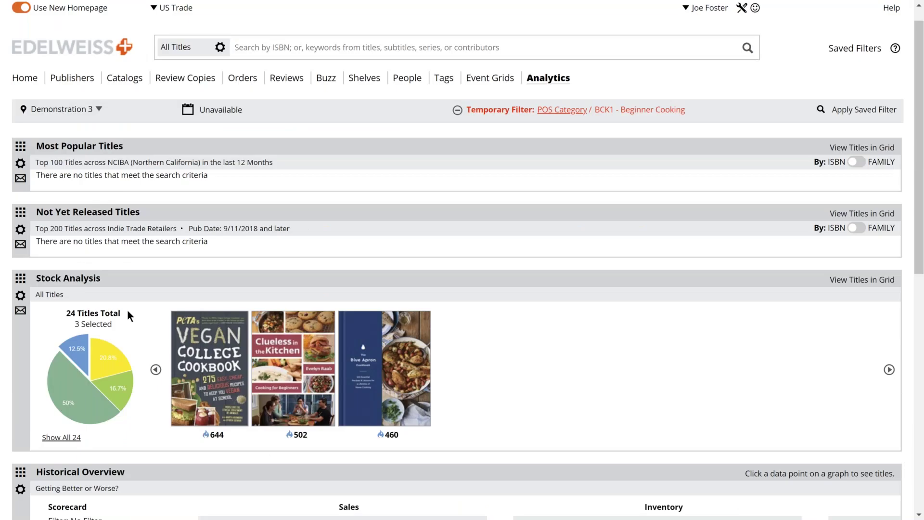
# Show the Very Overstocked POS categories in Category Performance Comparison and filter the dashboard to BFI6 - Westerns.
pyautogui.scroll(-10, 127, 309)
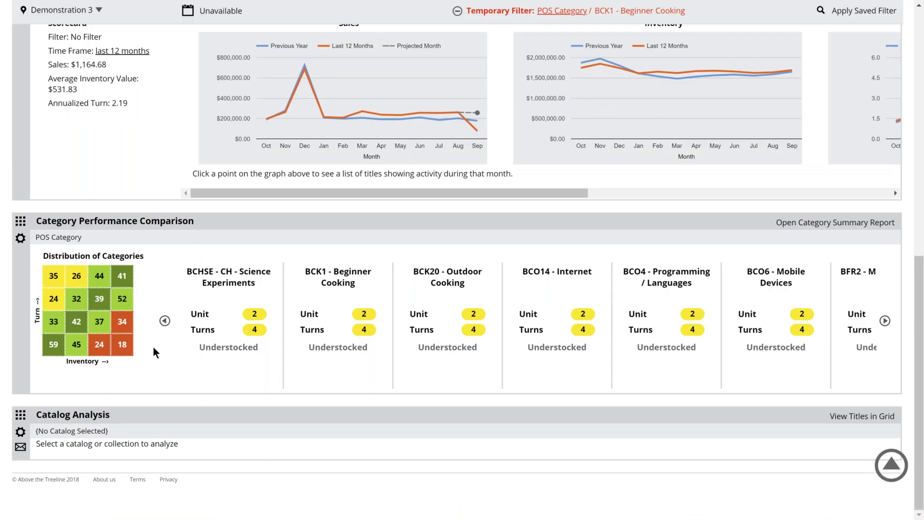
pyautogui.click(121, 344)
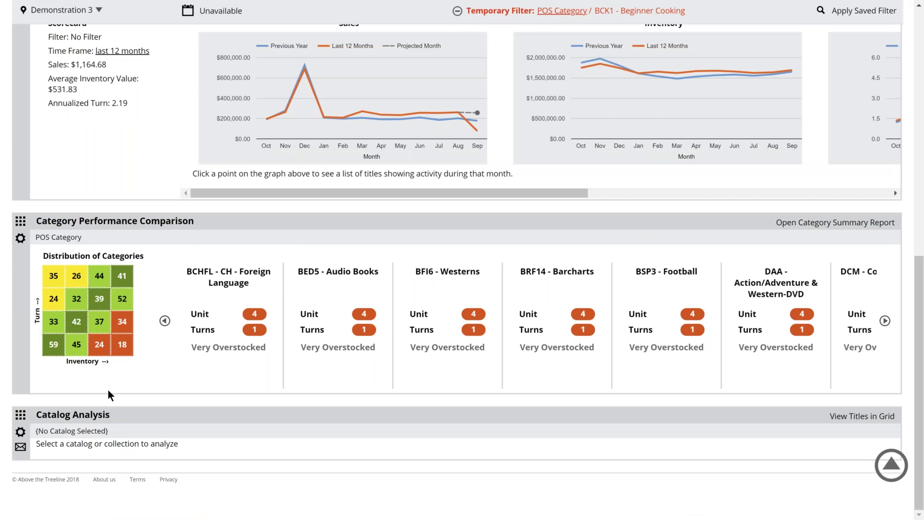
pyautogui.click(447, 271)
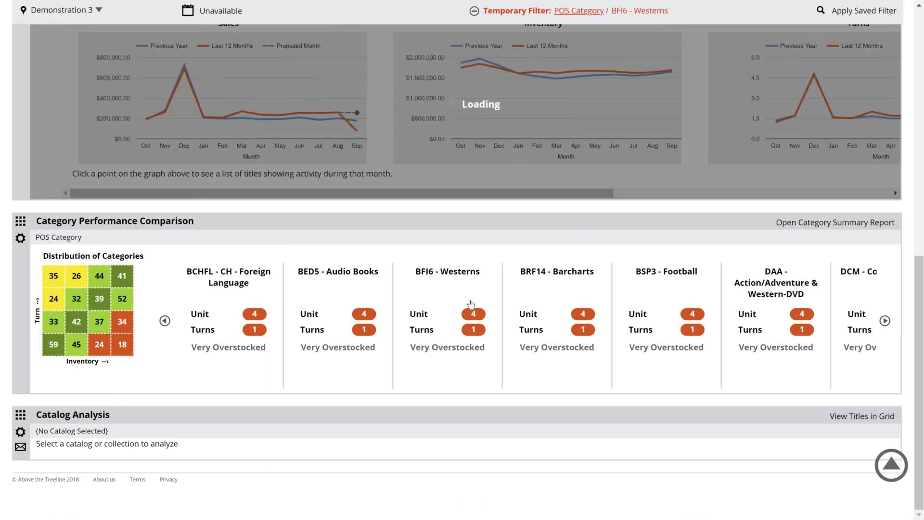
# Examine the Stock Analysis pie chart and titles for Westerns together with the Historical Overview scorecard and graphs.
pyautogui.scroll(1, 470, 304)
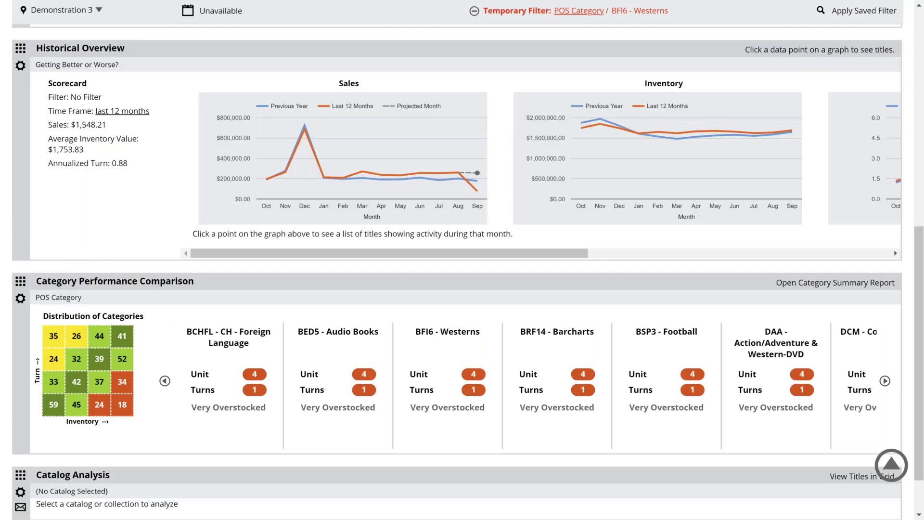
pyautogui.scroll(3, 236, 399)
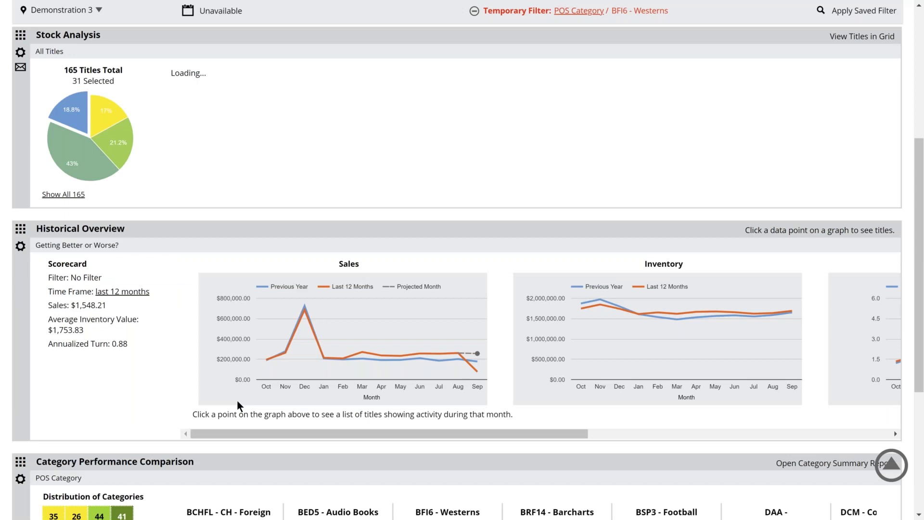
pyautogui.scroll(2, 161, 247)
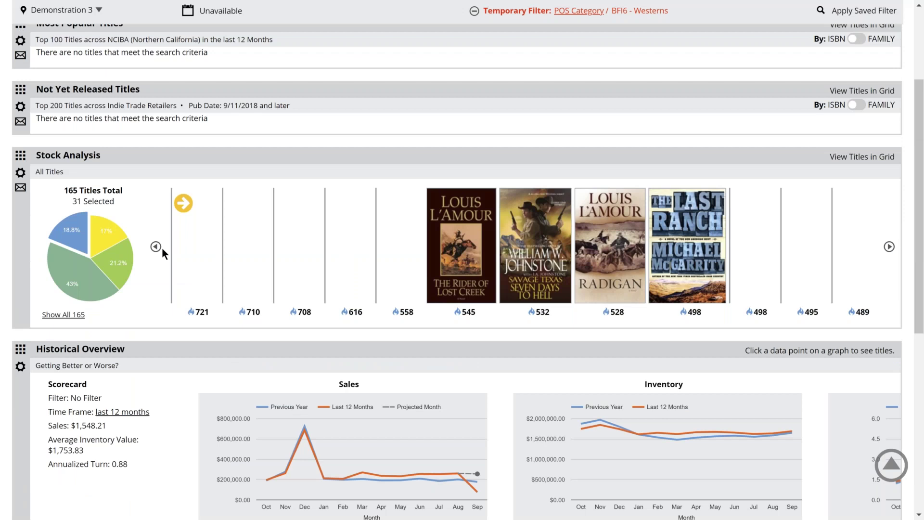
pyautogui.moveTo(70, 238)
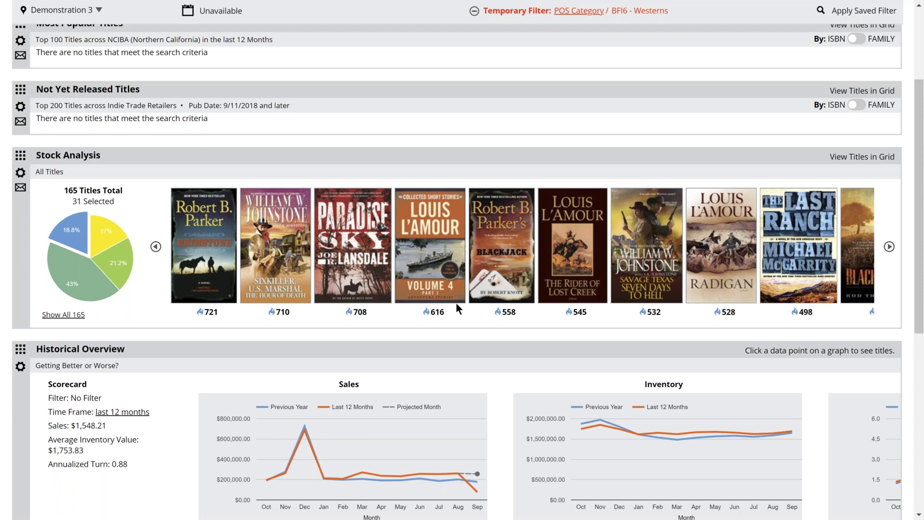
pyautogui.moveTo(552, 257)
pyautogui.moveTo(112, 259)
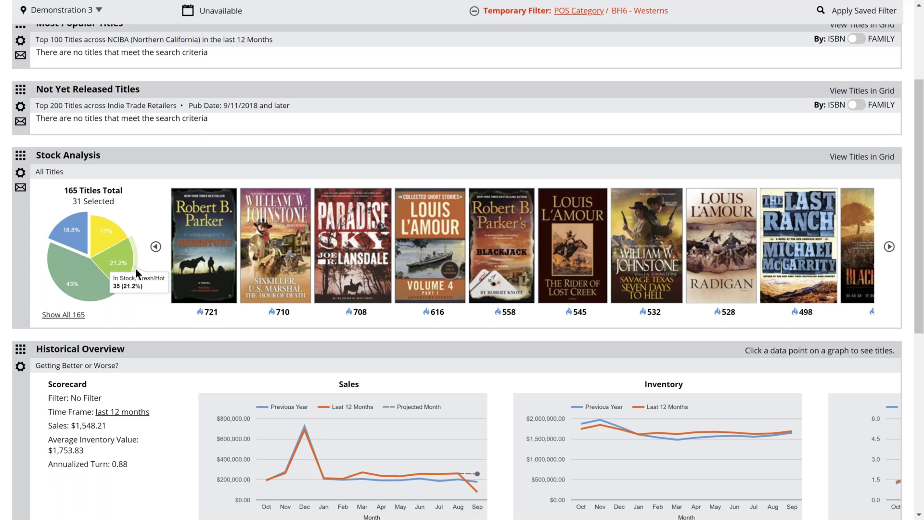
pyautogui.scroll(-1, 135, 268)
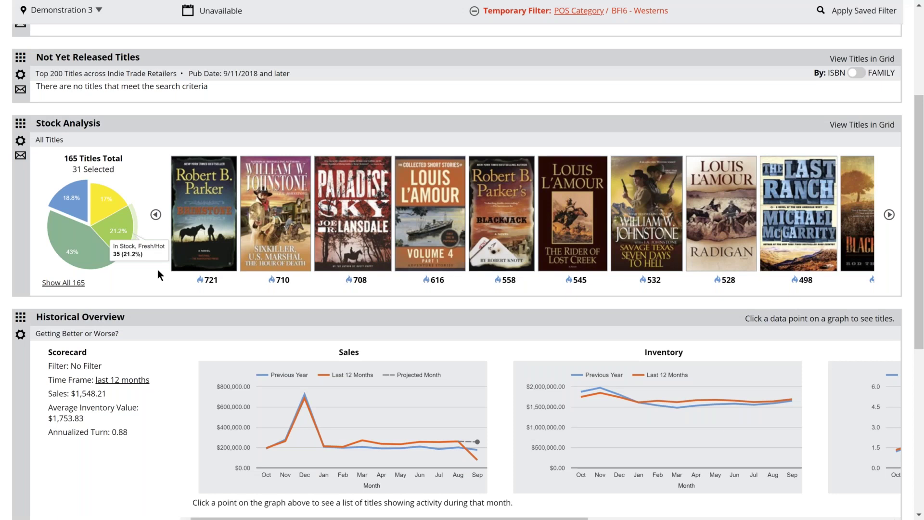
pyautogui.scroll(-1, 158, 270)
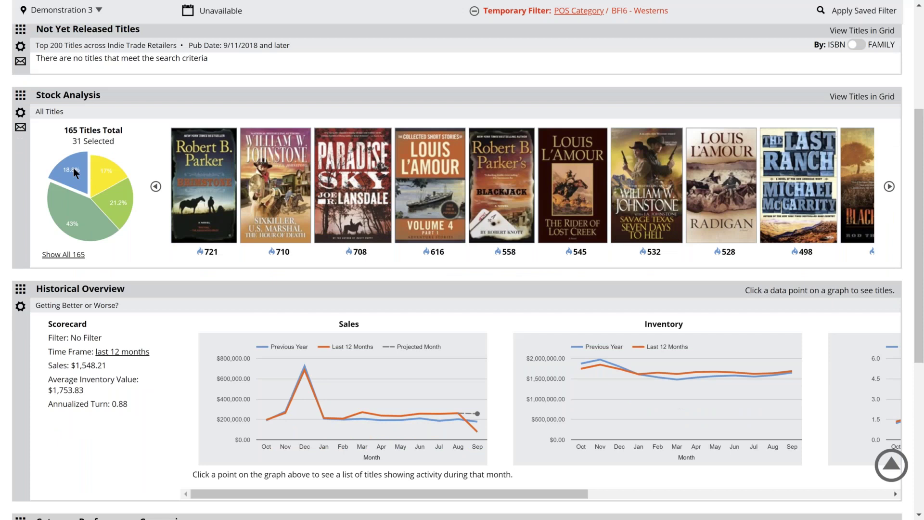
pyautogui.scroll(-2, 114, 342)
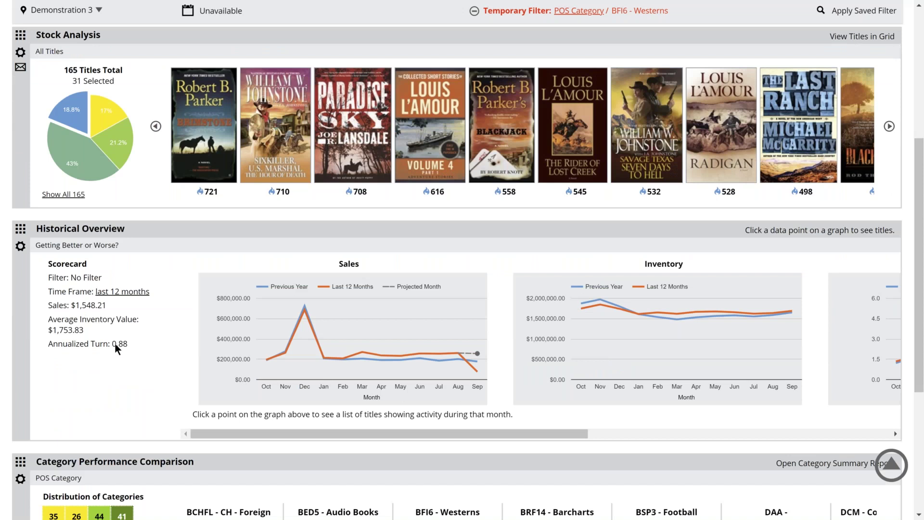
pyautogui.scroll(2, 114, 343)
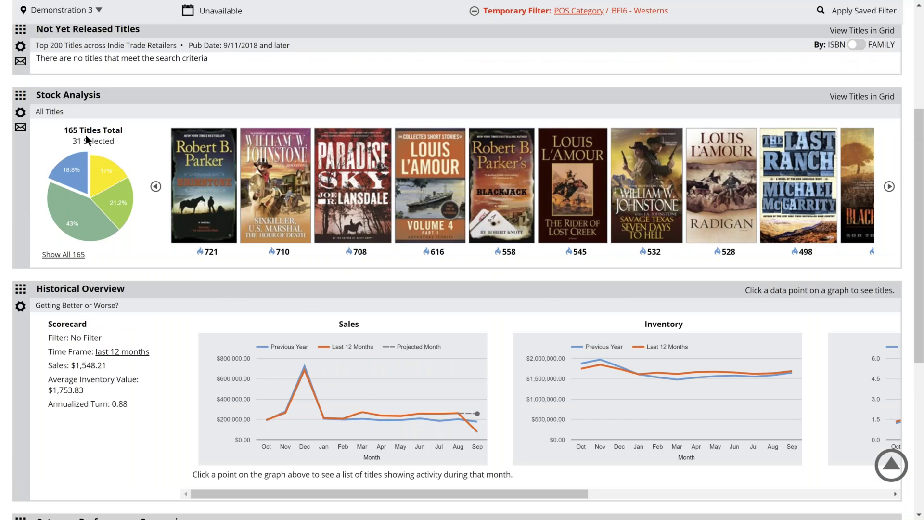
pyautogui.scroll(-2, 517, 309)
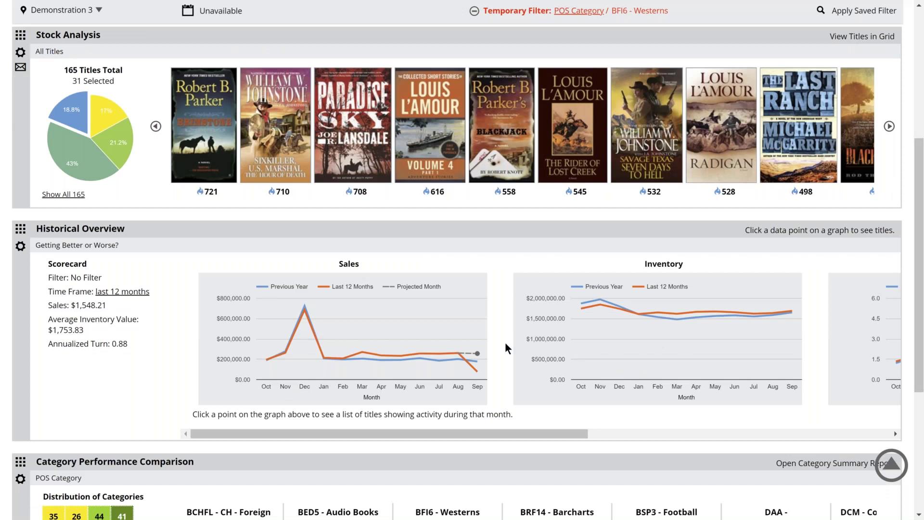
pyautogui.scroll(-1, 504, 341)
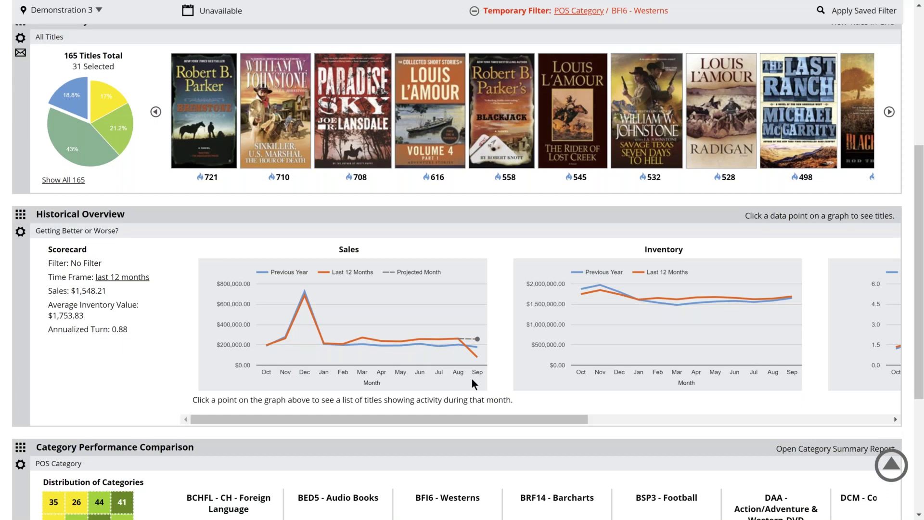
pyautogui.scroll(-3, 178, 440)
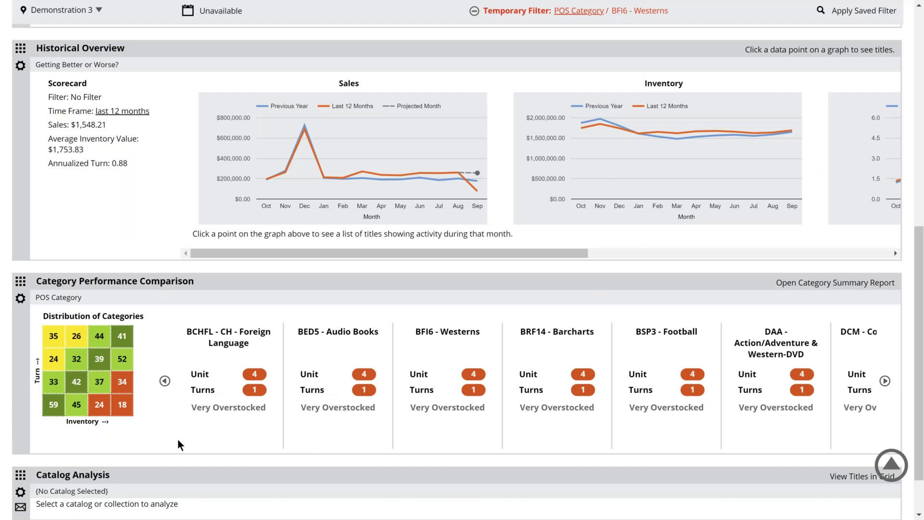
# Set the Category Performance Comparison lane to compare by BISAC and clear the temporary Westerns filter.
pyautogui.scroll(5, 168, 385)
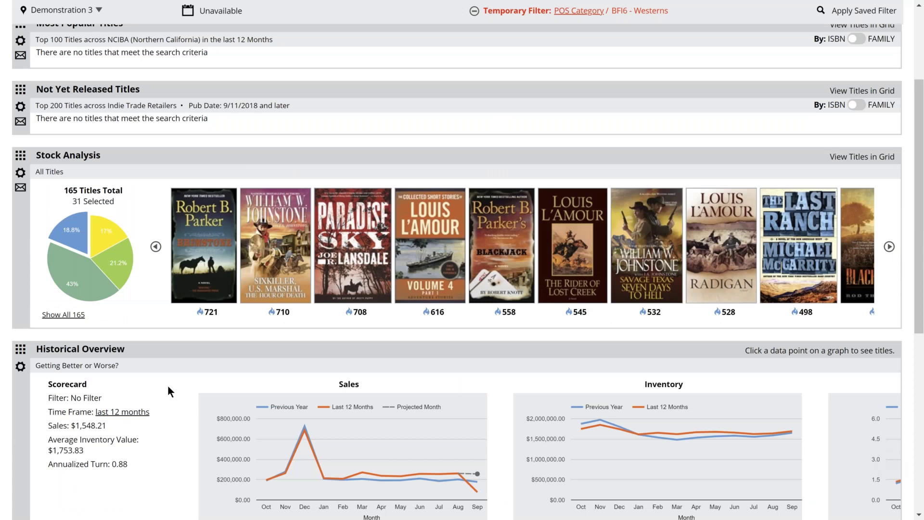
pyautogui.scroll(-5, 167, 385)
pyautogui.click(21, 298)
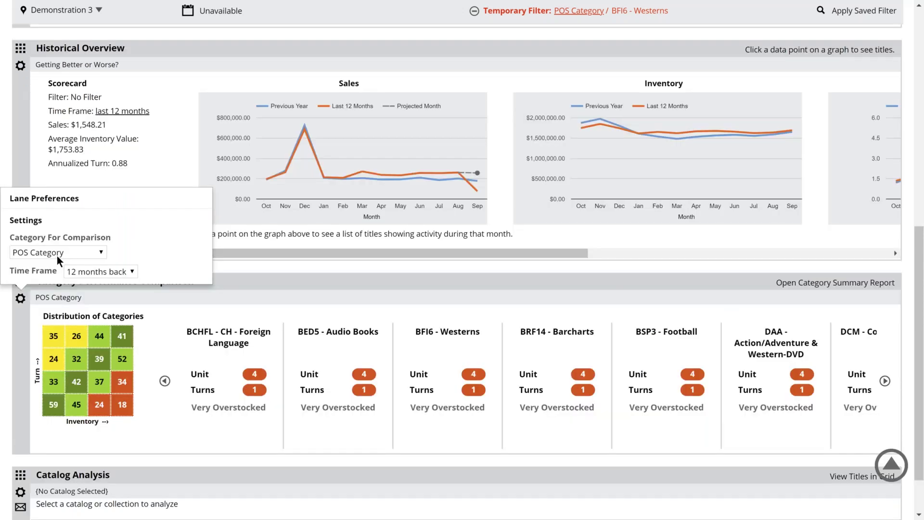
pyautogui.click(56, 256)
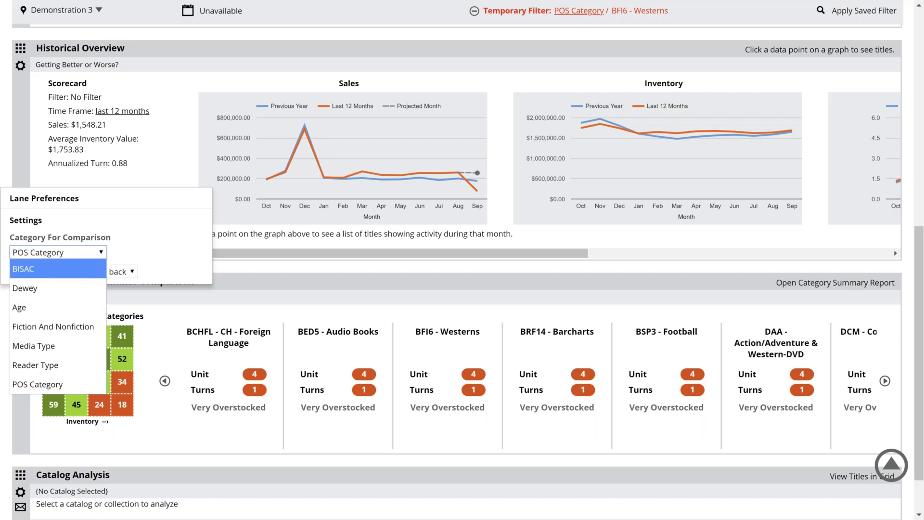
pyautogui.click(48, 269)
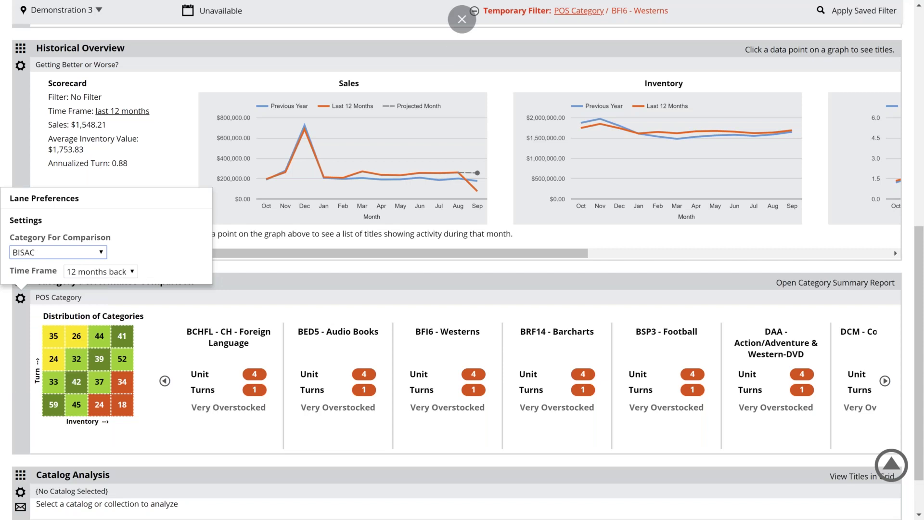
pyautogui.click(262, 301)
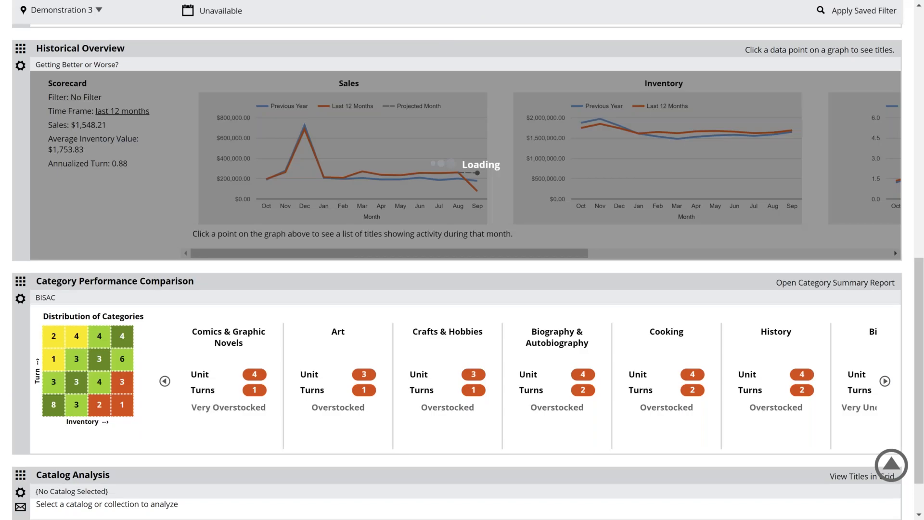
# Examine the unfiltered dashboard lanes from Most Popular Titles through Stock Analysis, Historical Overview and Category Performance Comparison to Catalog Analysis.
pyautogui.scroll(8, 417, 346)
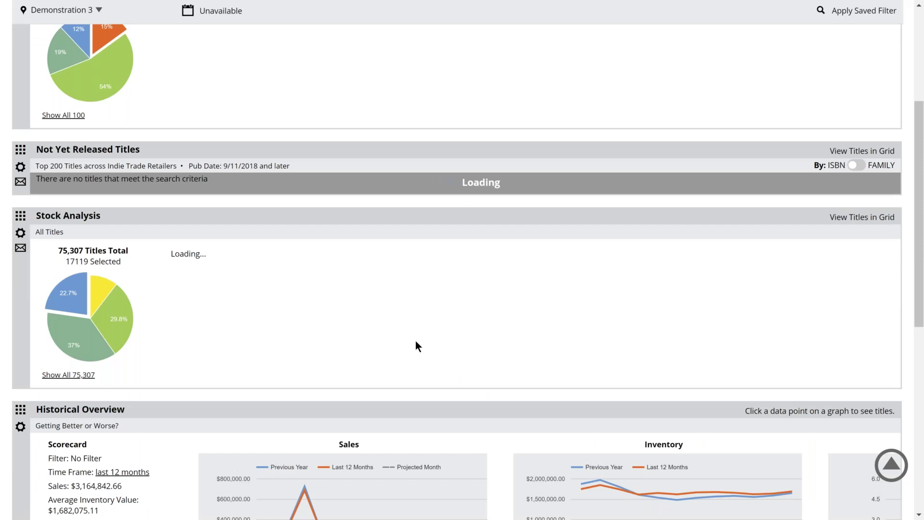
pyautogui.scroll(5, 416, 345)
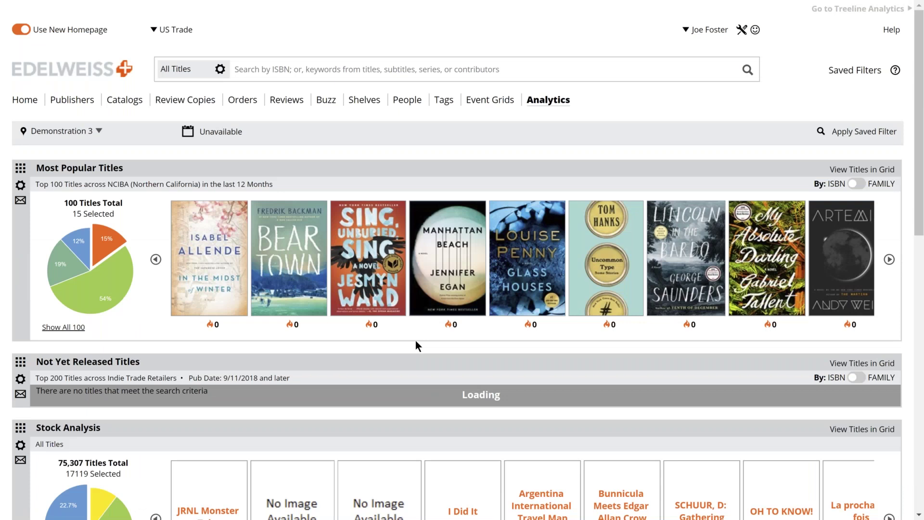
pyautogui.scroll(-3, 15, 295)
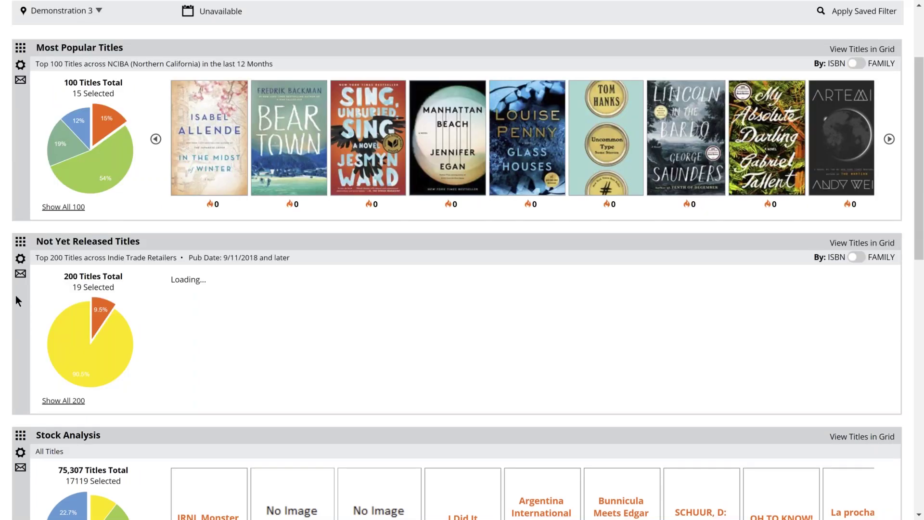
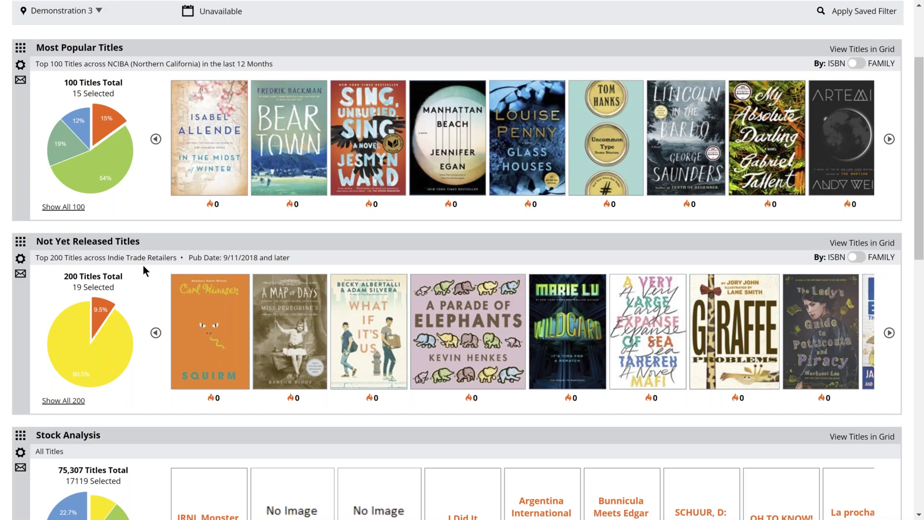
pyautogui.scroll(-1, 143, 265)
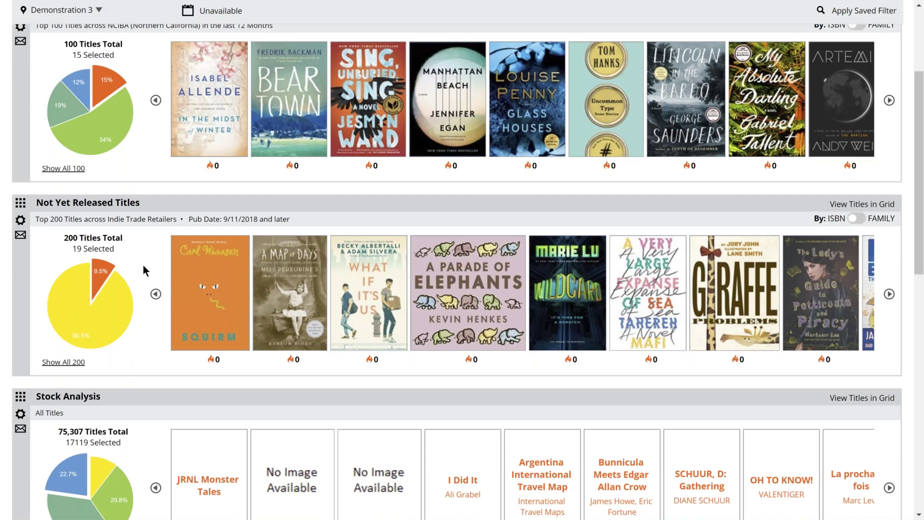
pyautogui.scroll(-8, 142, 263)
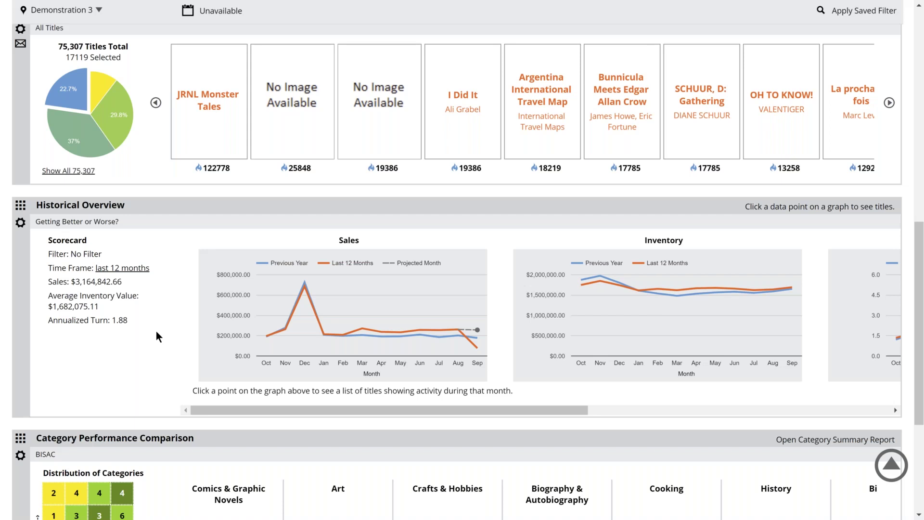
pyautogui.scroll(-1, 157, 335)
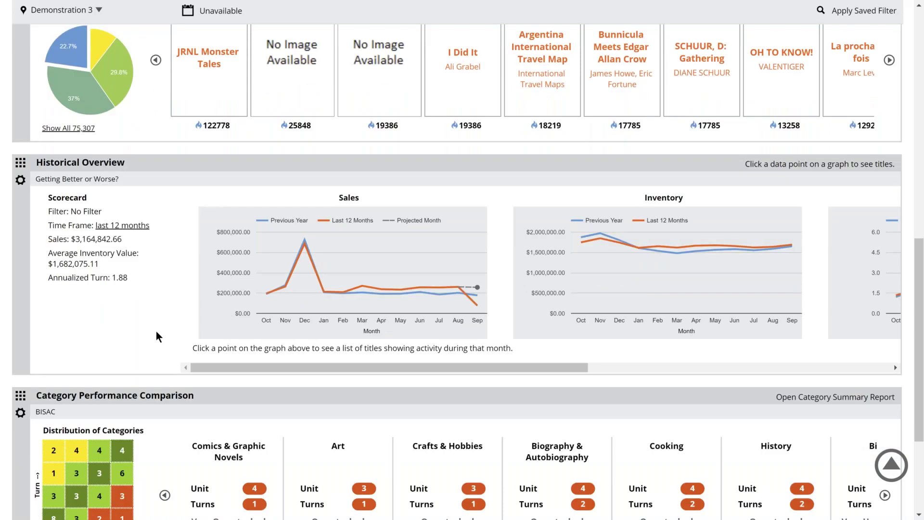
pyautogui.scroll(-2, 156, 336)
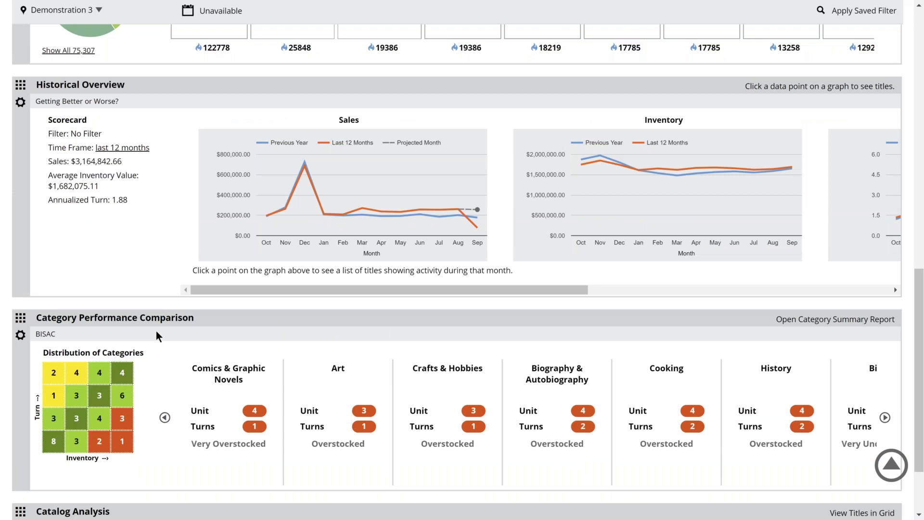
pyautogui.scroll(-3, 556, 421)
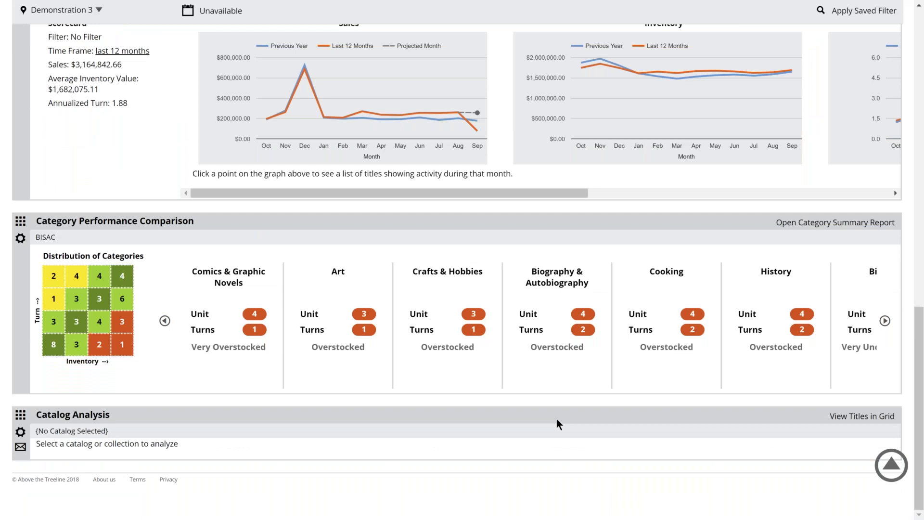
pyautogui.scroll(4, 339, 383)
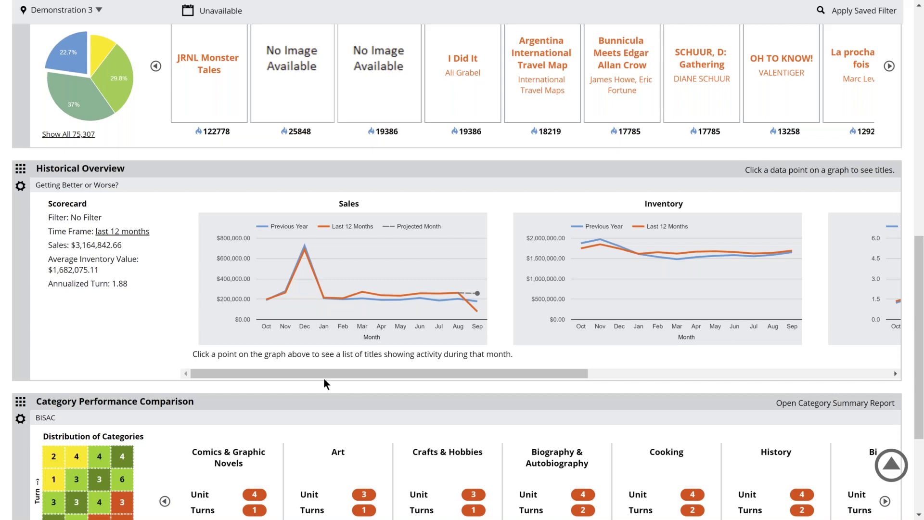
pyautogui.scroll(1, 294, 367)
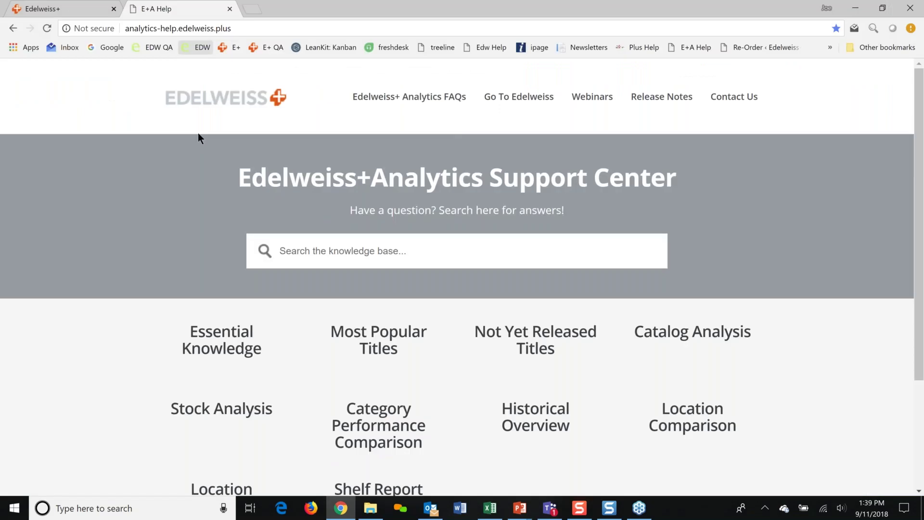
# Open the Essential Knowledge section of the Edelweiss+ Analytics Support Center and browse its list of articles.
pyautogui.scroll(-1, 341, 339)
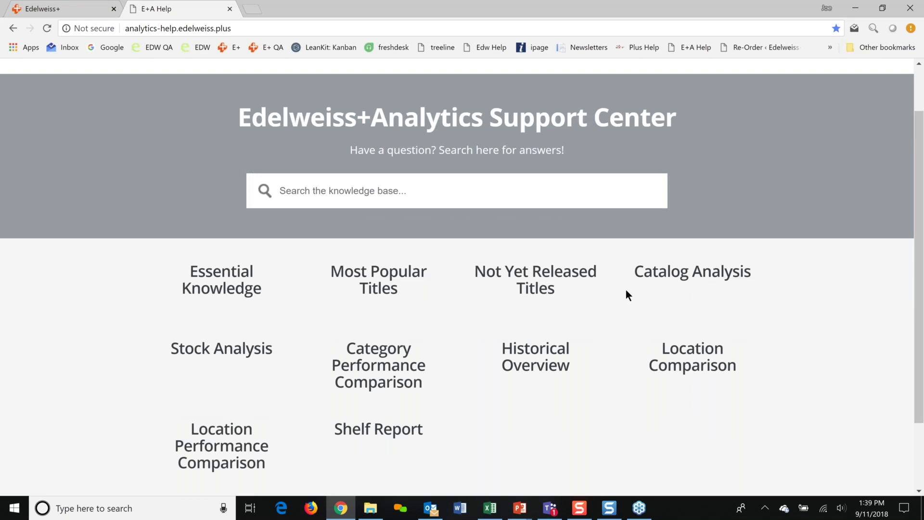
pyautogui.click(227, 291)
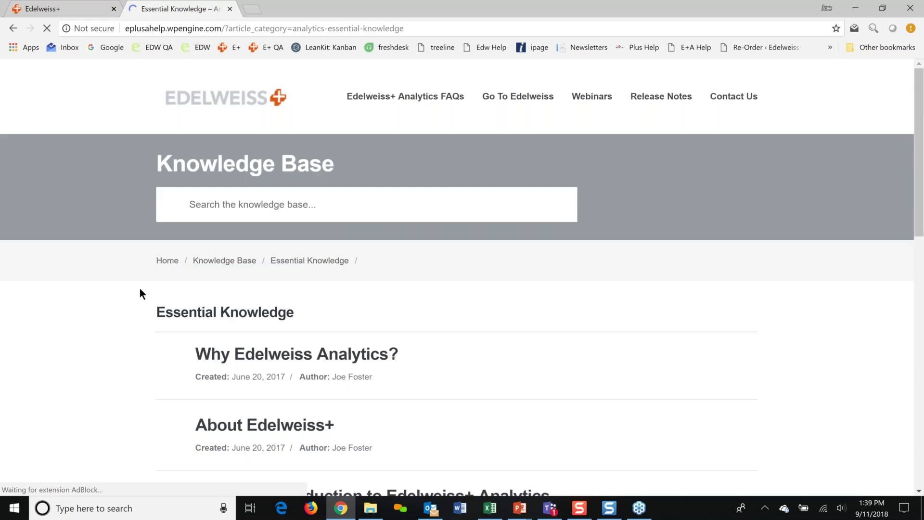
pyautogui.scroll(-6, 670, 275)
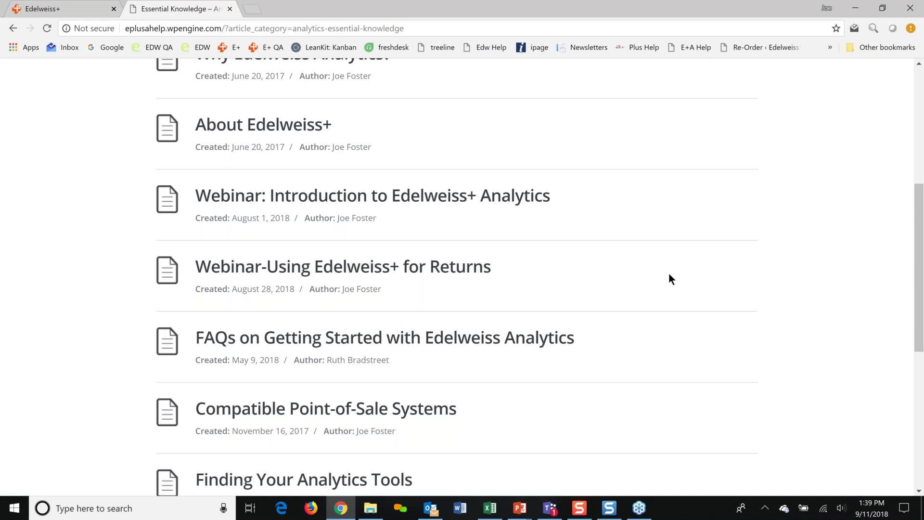
pyautogui.scroll(-4, 669, 273)
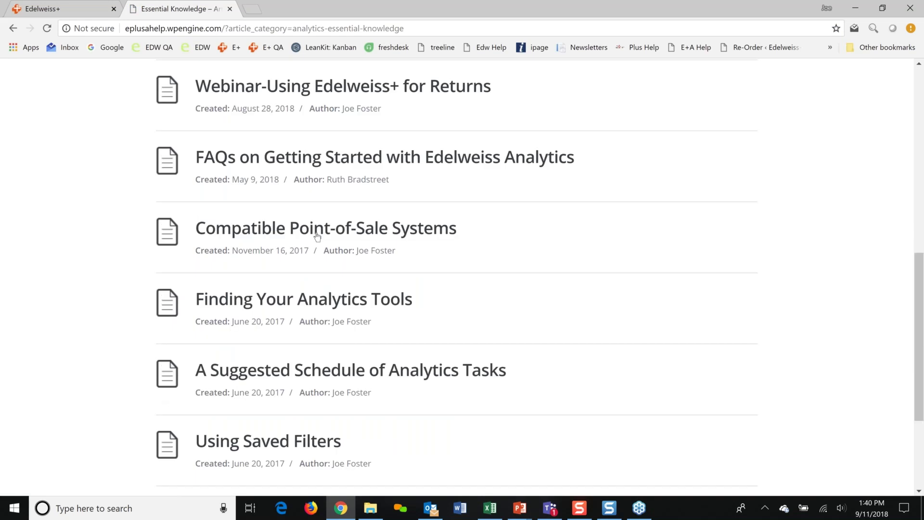
pyautogui.scroll(-1, 379, 314)
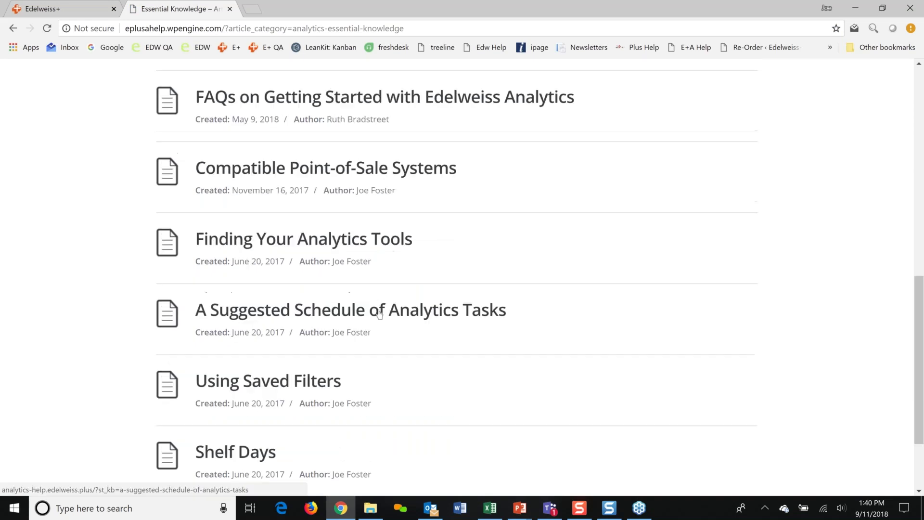
# Open the article A Suggested Schedule of Analytics Tasks and read its recommended timeline for using the analysis lanes.
pyautogui.click(379, 314)
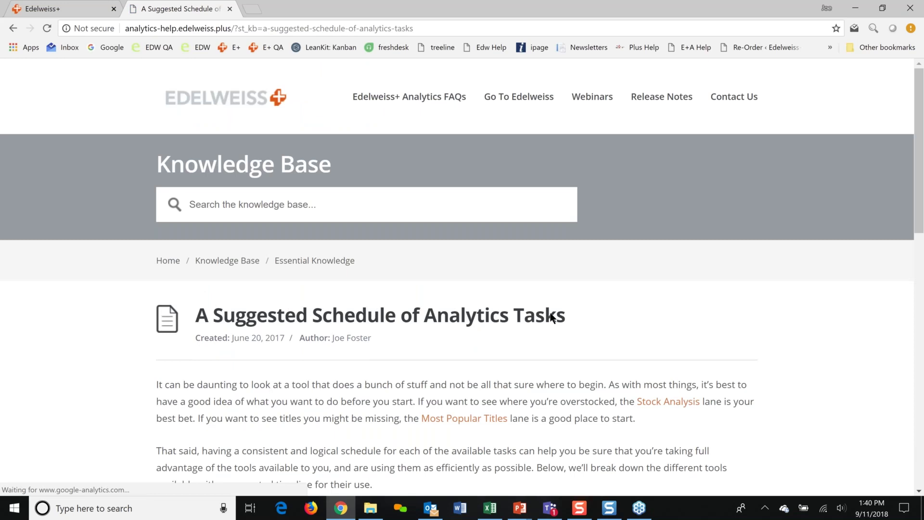
pyautogui.scroll(-12, 407, 351)
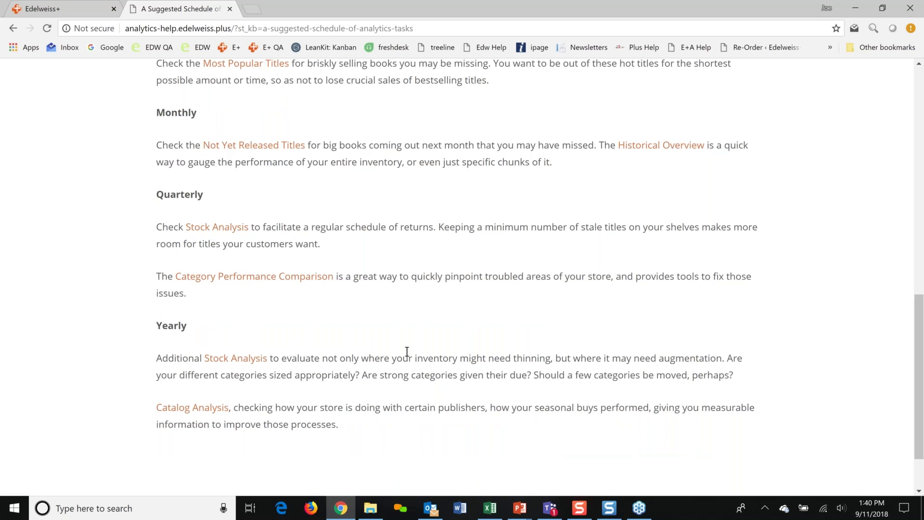
pyautogui.scroll(3, 407, 351)
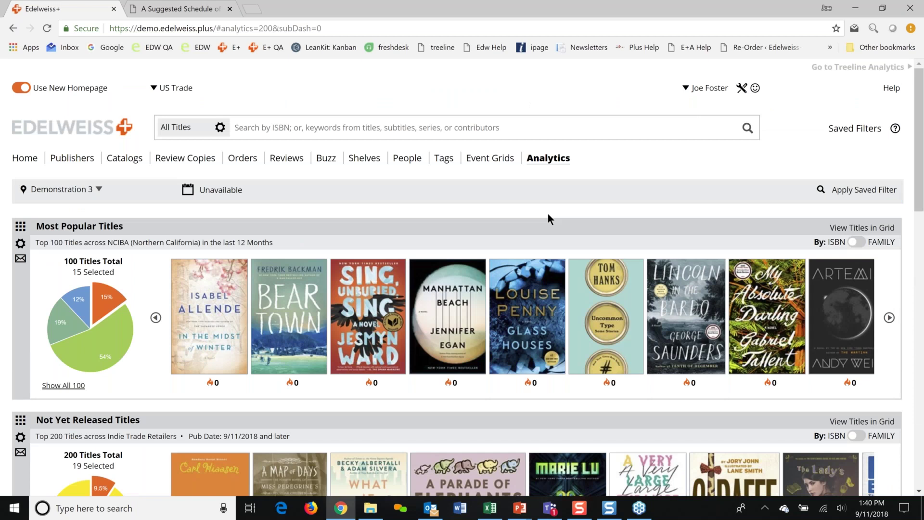
# Switch back to the Edelweiss+ Analytics dashboard and review the Most Popular Titles, Not Yet Released Titles and Stock Analysis lanes.
pyautogui.scroll(-2, 548, 213)
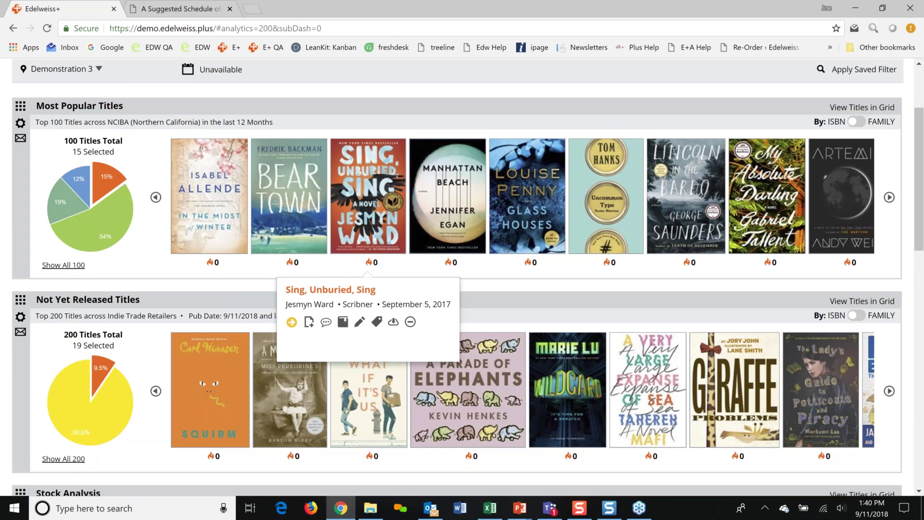
pyautogui.scroll(-4, 77, 202)
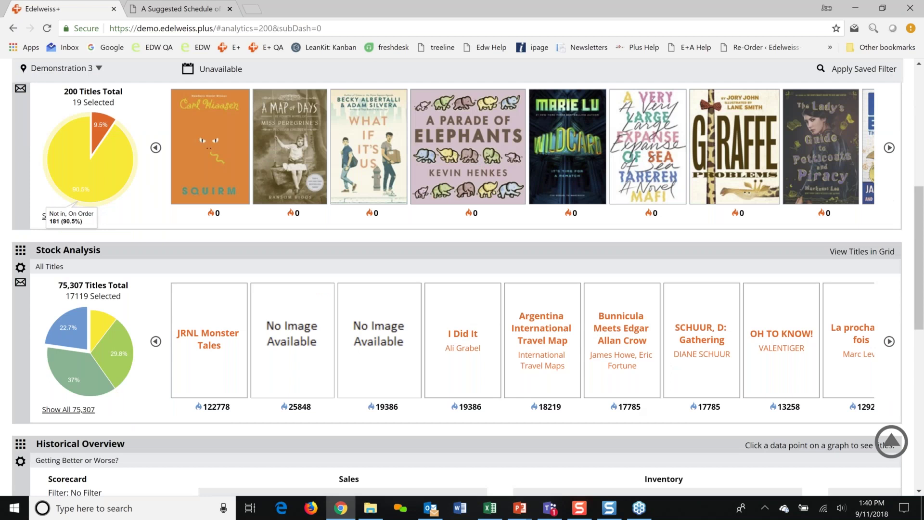
pyautogui.scroll(6, 687, 173)
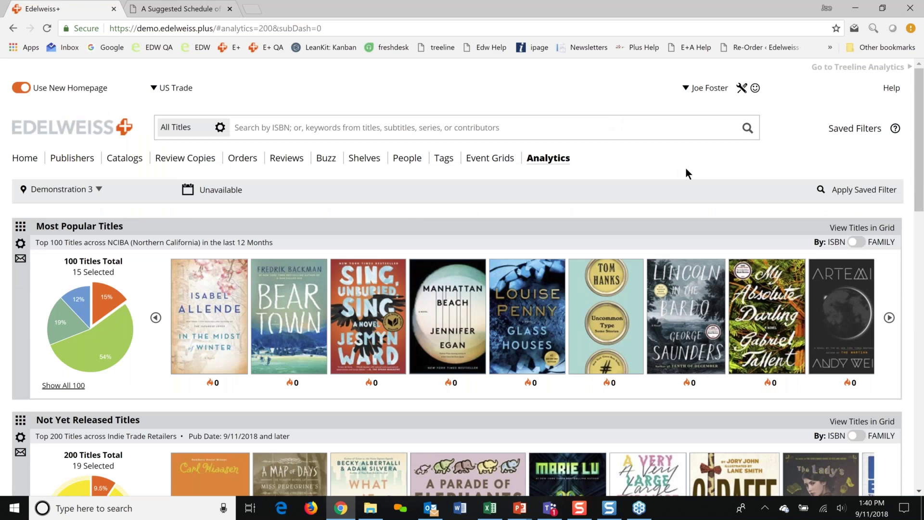
# Switch to the suggested schedule help article and return to the Support Center home page.
pyautogui.click(154, 15)
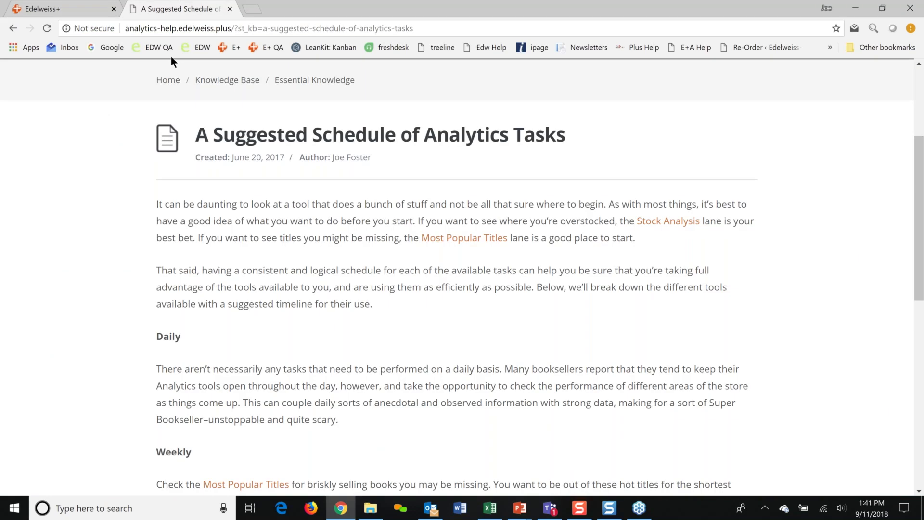
pyautogui.click(168, 80)
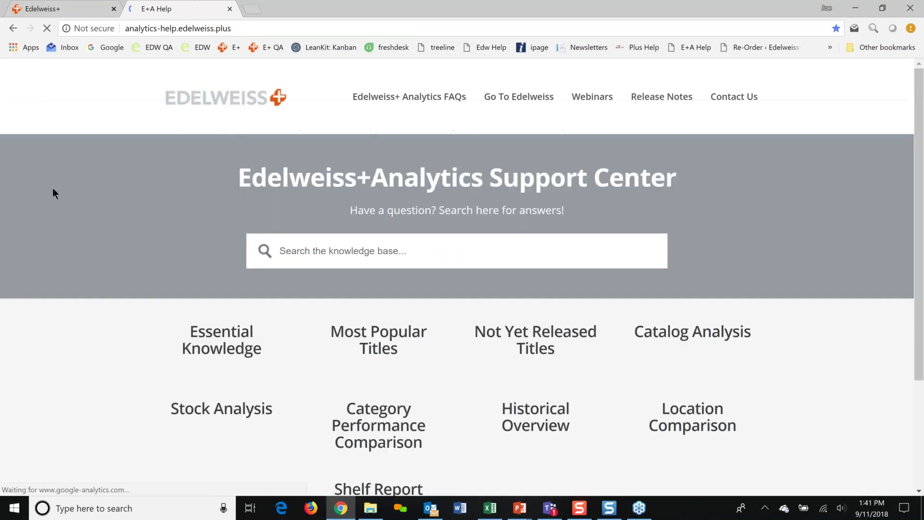